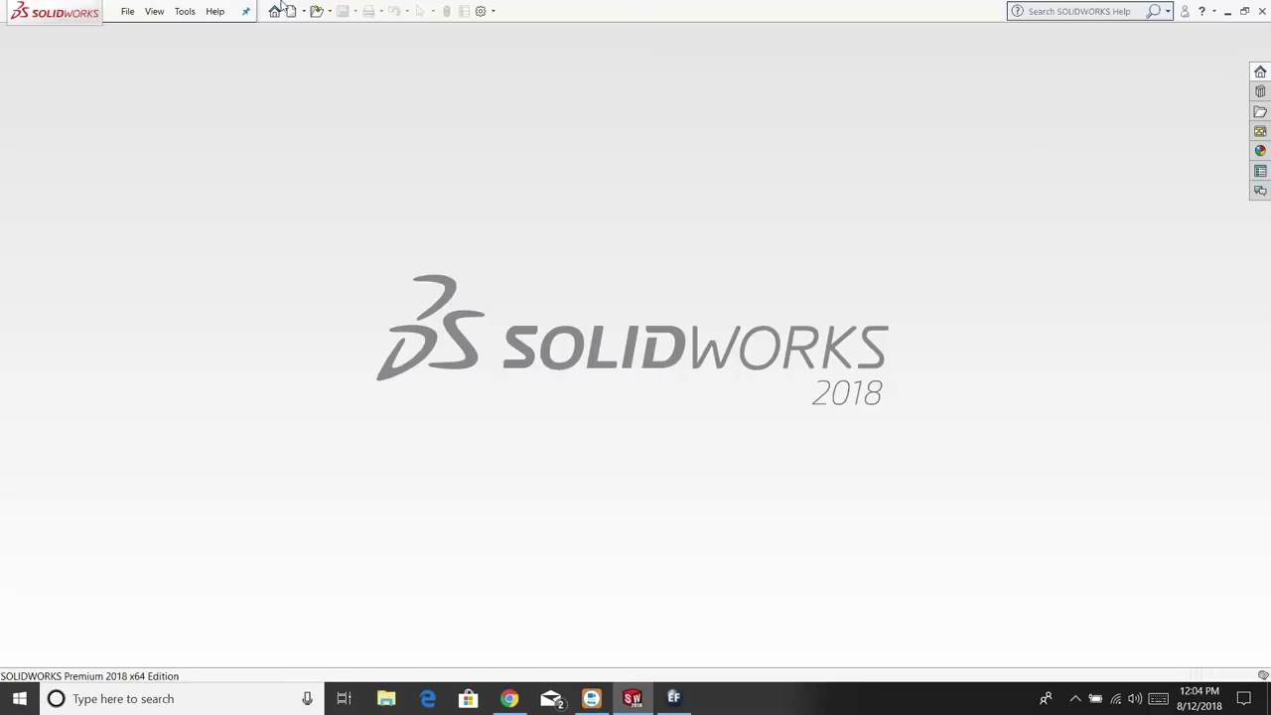
Reopen the Car Seat model from the recent files list, then zoom to fit and zoom out
left_click(128, 14)
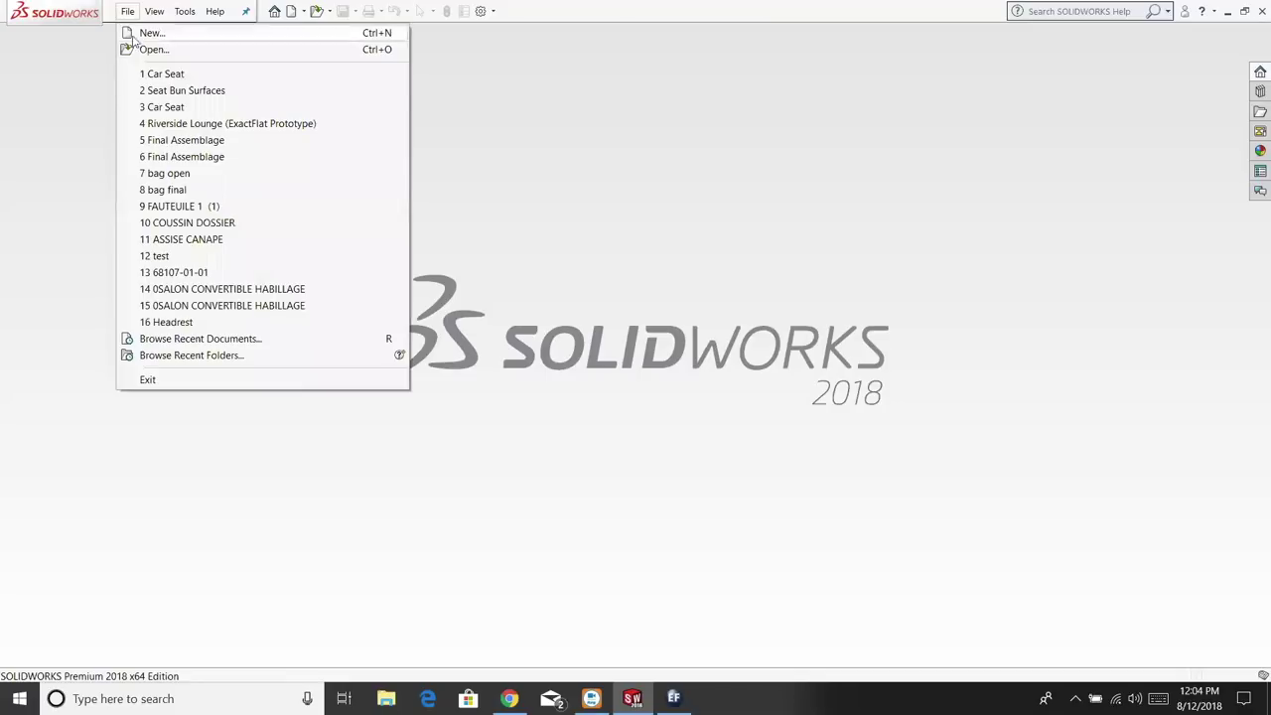
left_click(176, 79)
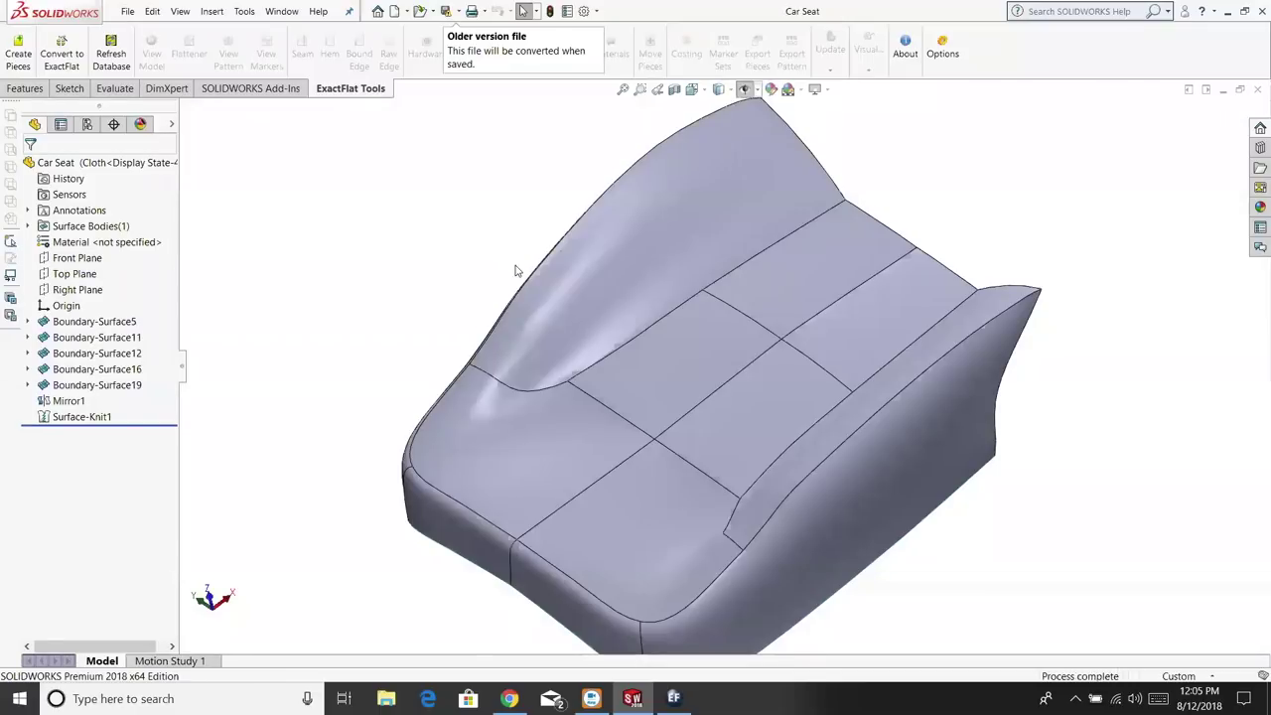
key("f")
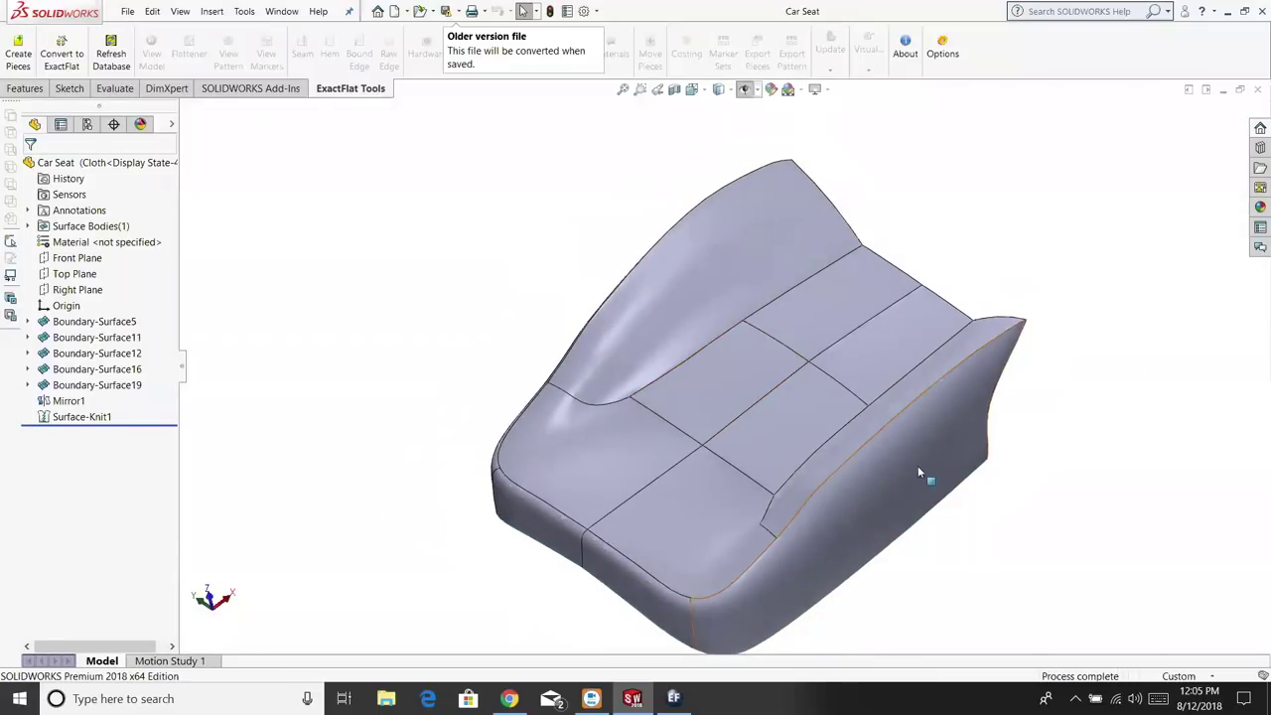
key("z")
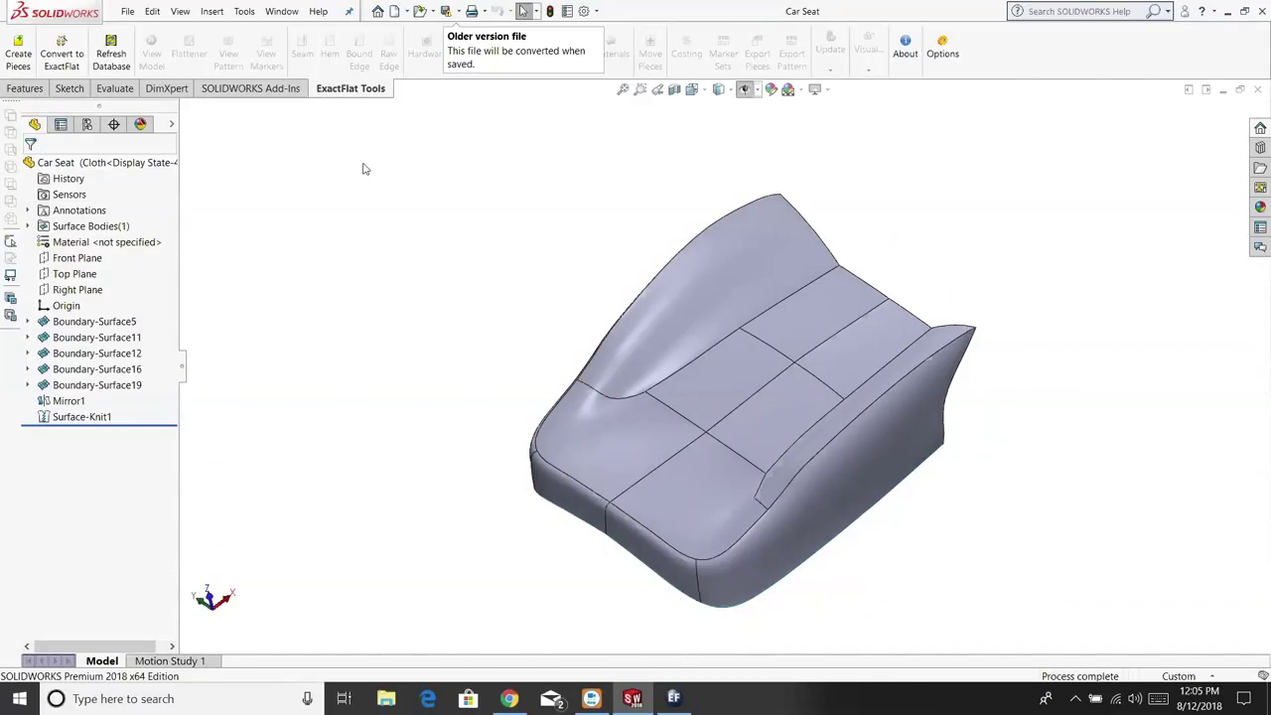
Start Create Pieces and make Seat1 from the left wing face with reversed direction
left_click(18, 60)
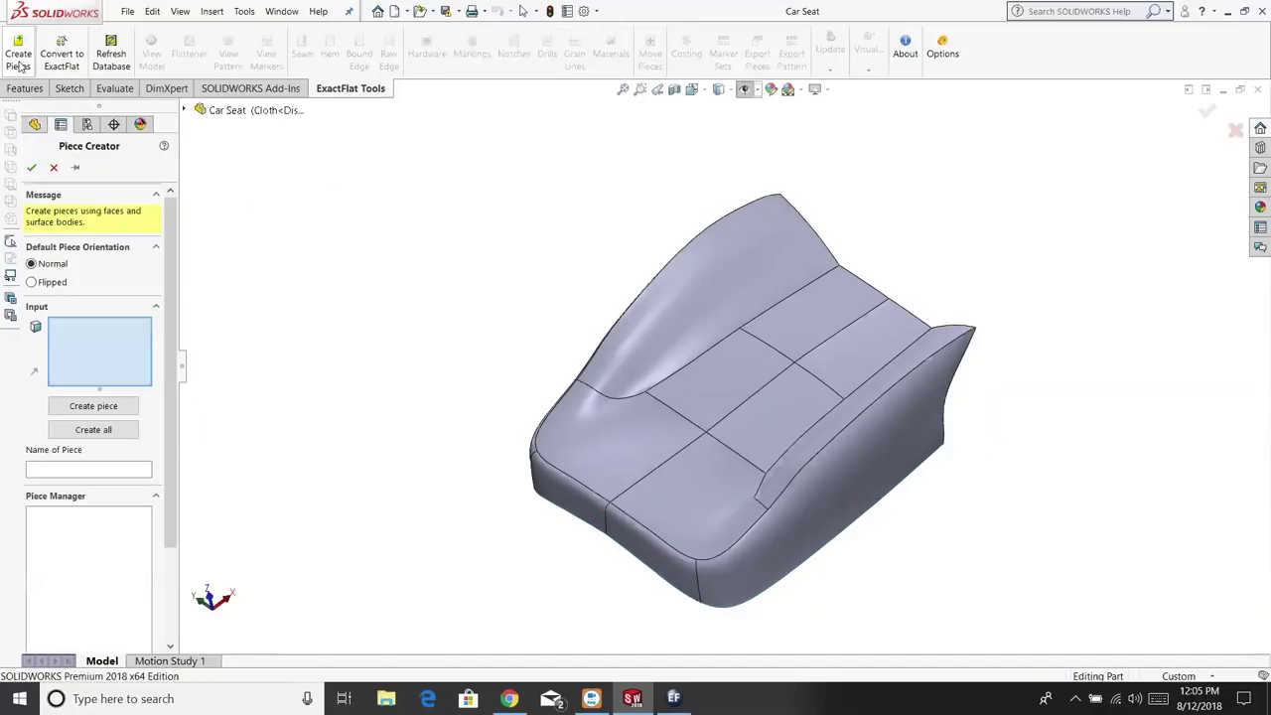
left_click(746, 300)
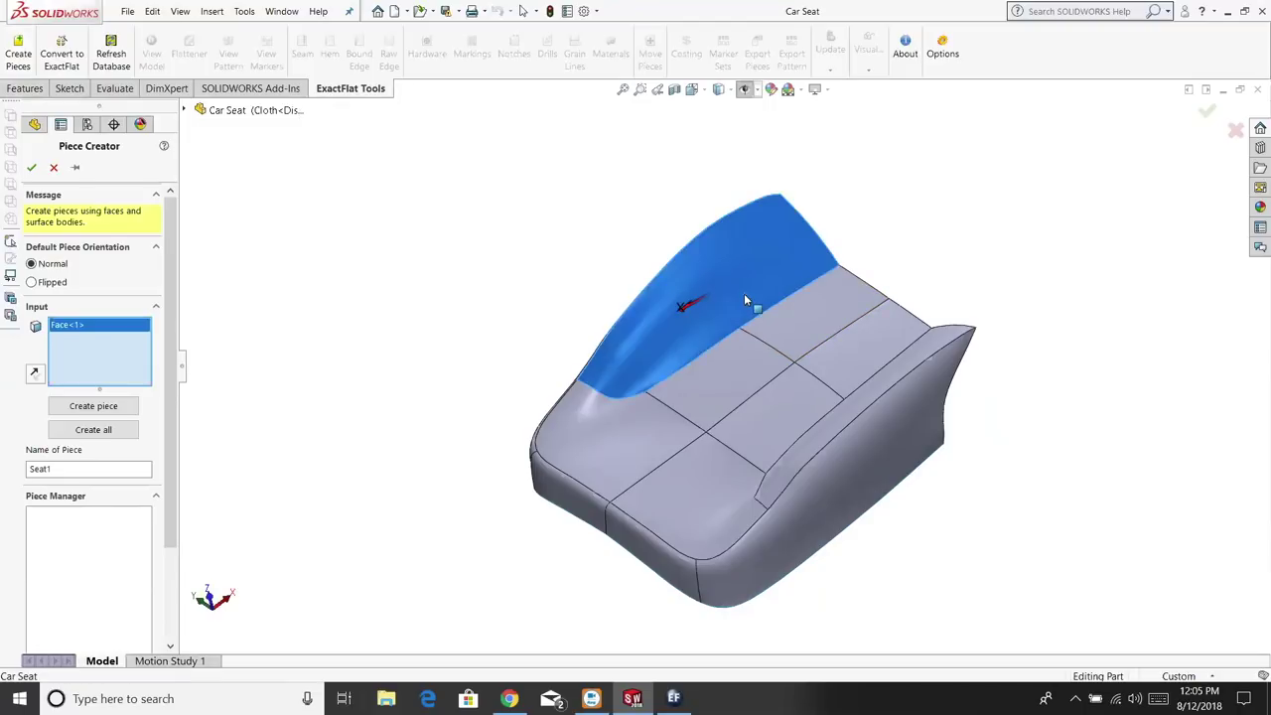
left_click(34, 373)
middle_click_drag(416, 332, 397, 242)
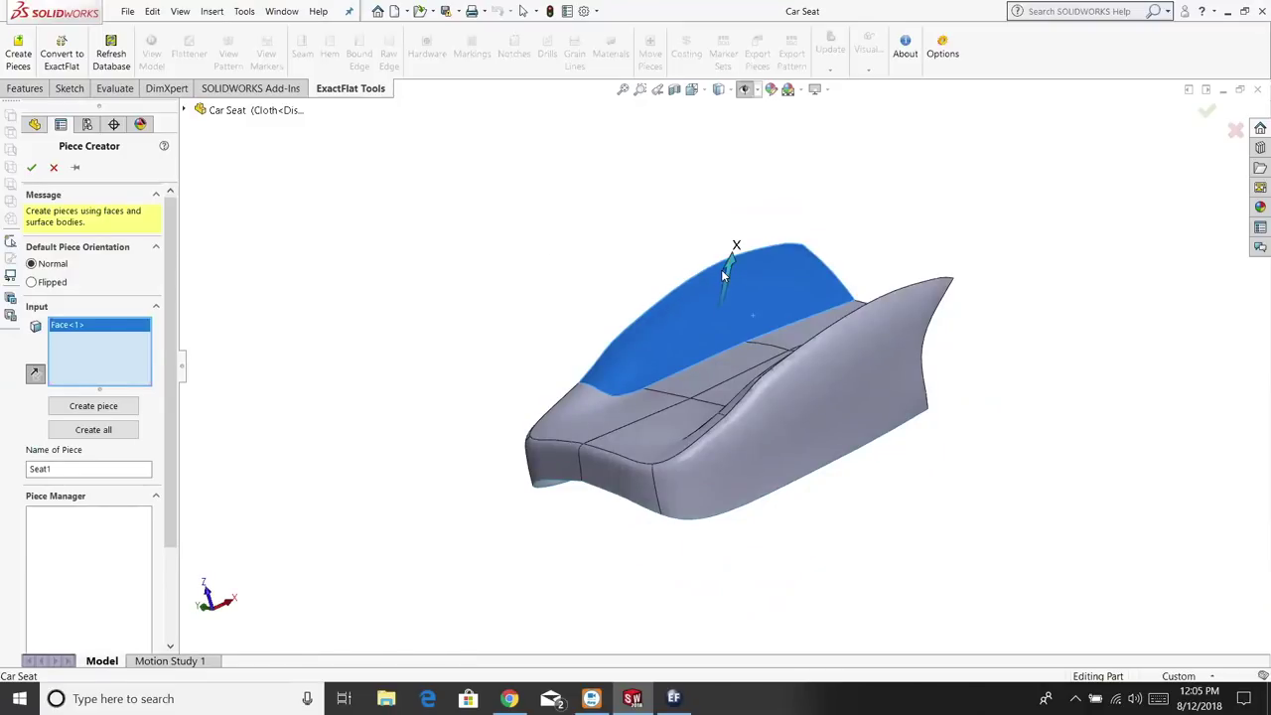
middle_click_drag(575, 269, 652, 306)
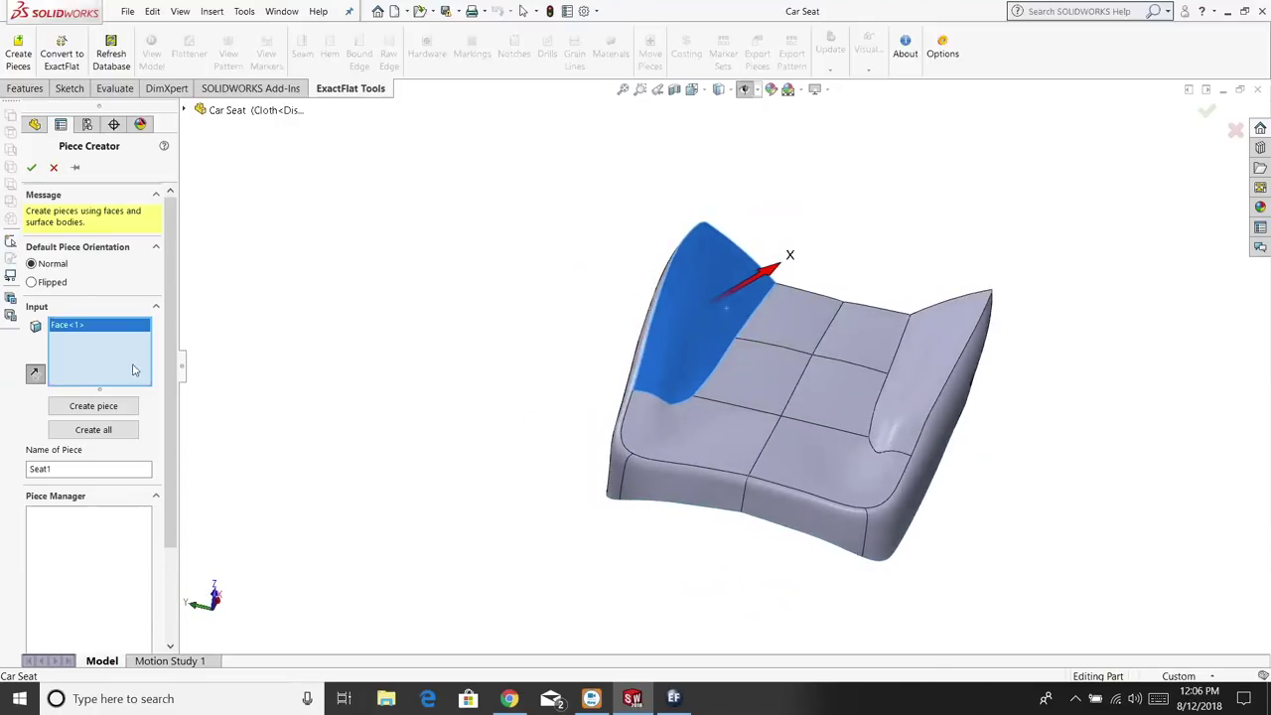
left_click(114, 407)
Create Seat2 from the right wing face with its direction reversed
left_click(952, 340)
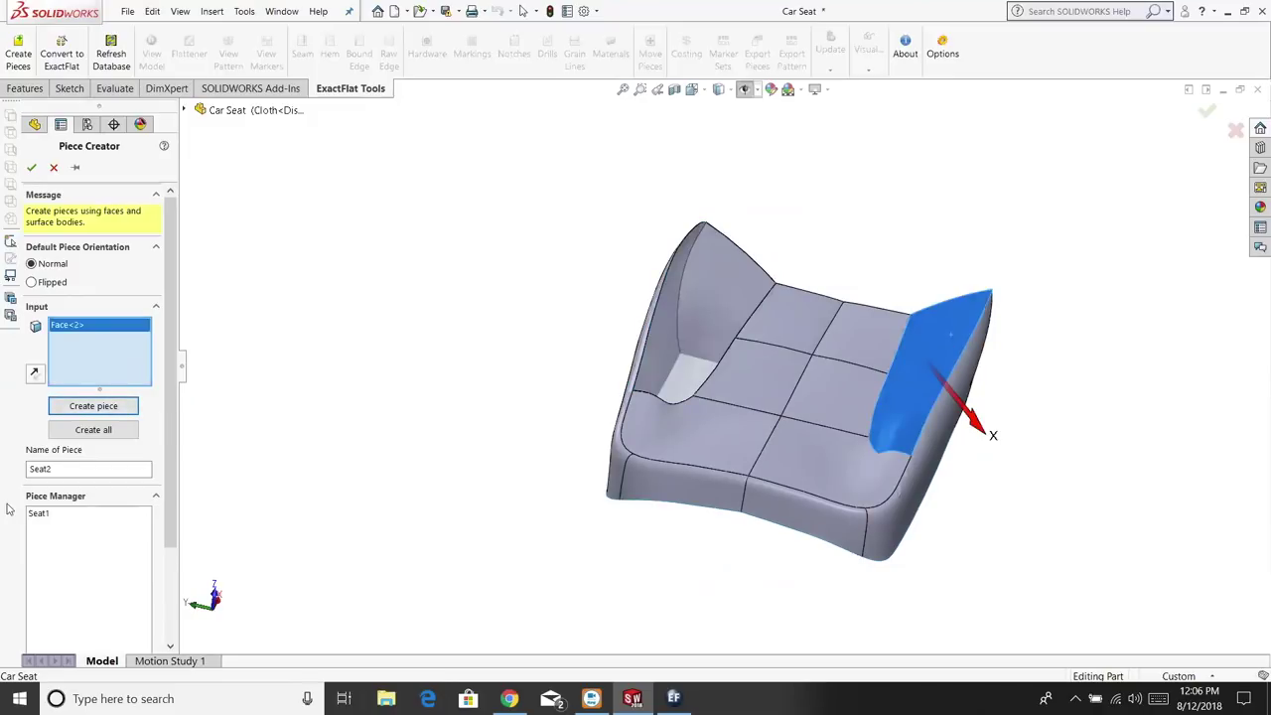
middle_click_drag(417, 388, 423, 346)
left_click(32, 374)
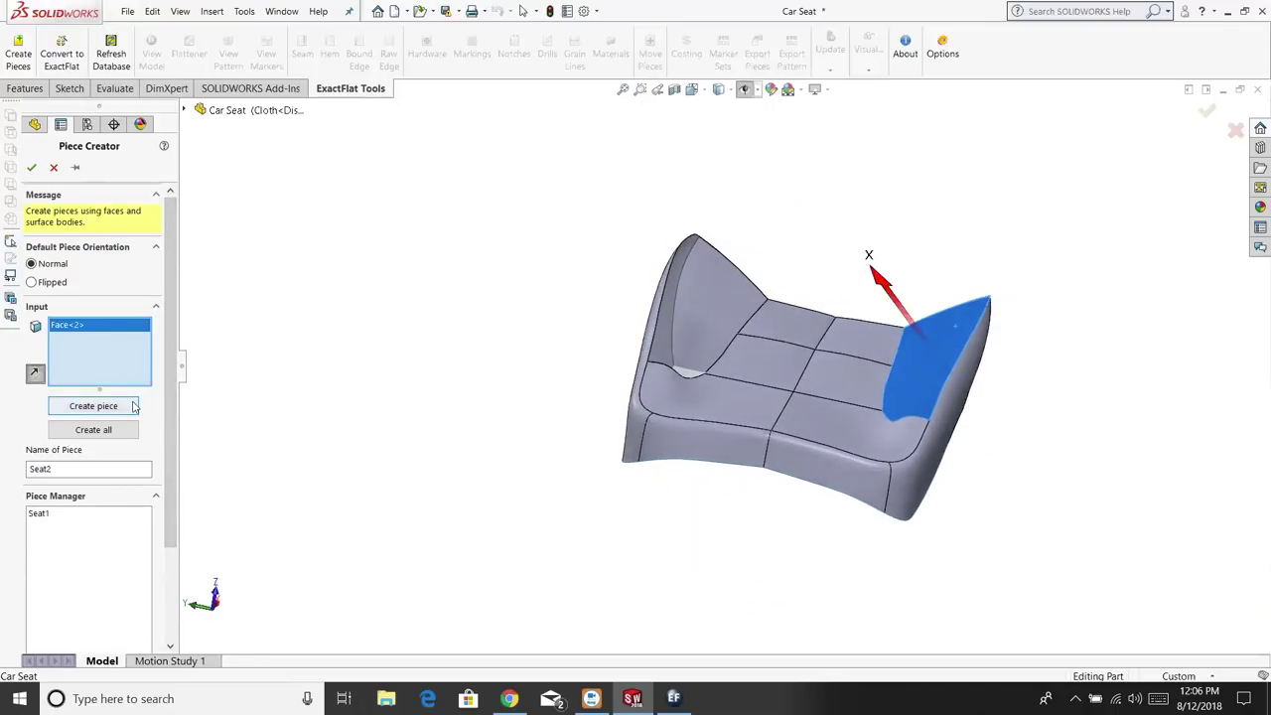
left_click(94, 406)
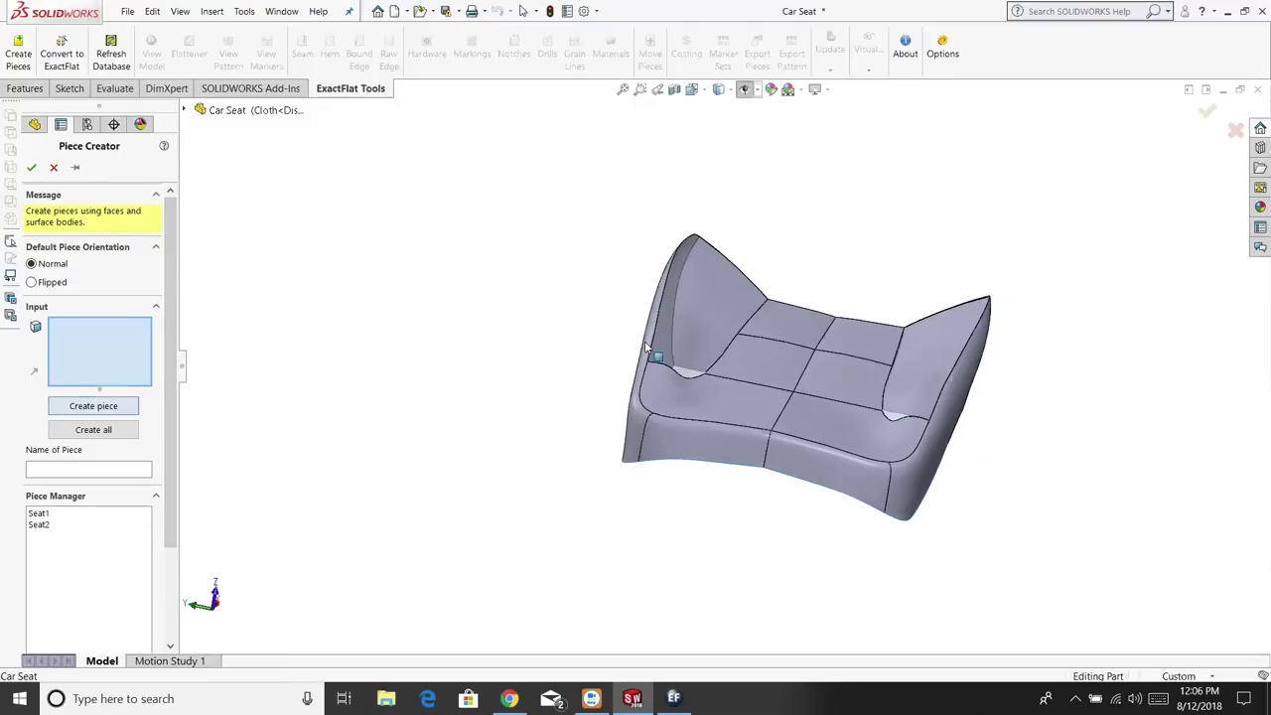
Select the six cushion faces for Seat3 and reverse their direction to point up
left_click(809, 333)
left_click(860, 355)
left_click(843, 392)
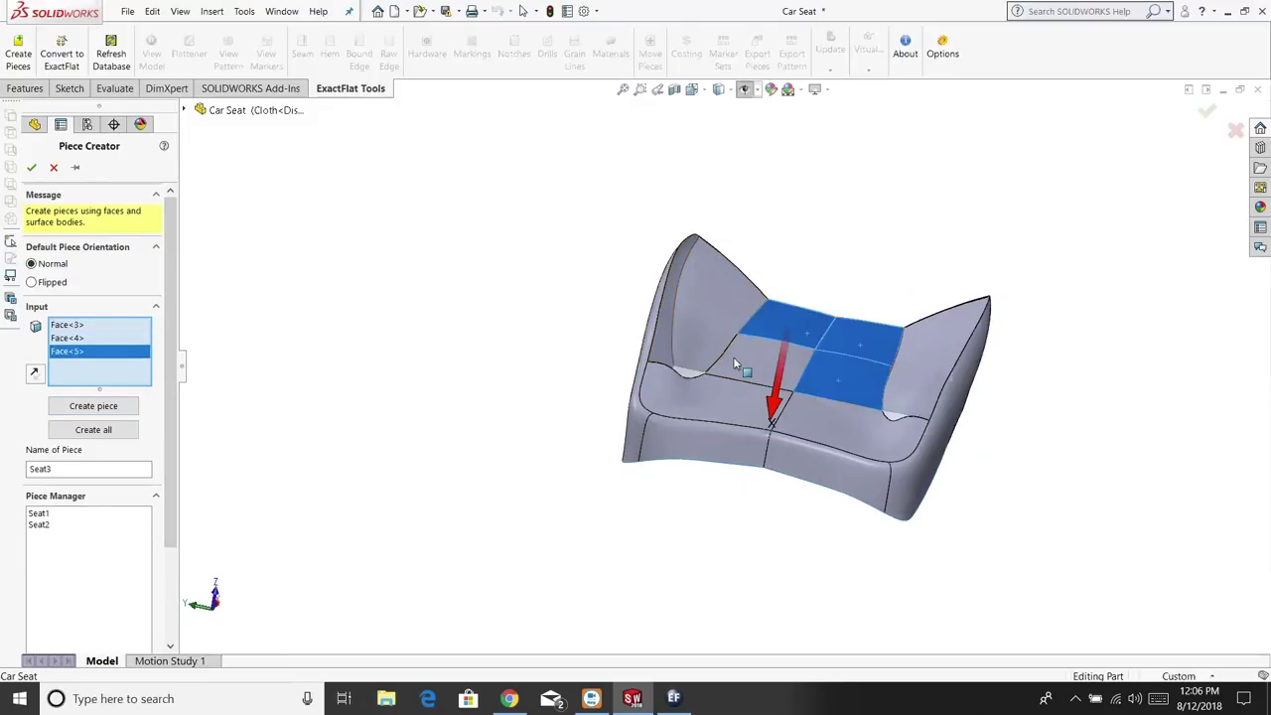
left_click(732, 360)
left_click(725, 398)
left_click(823, 429)
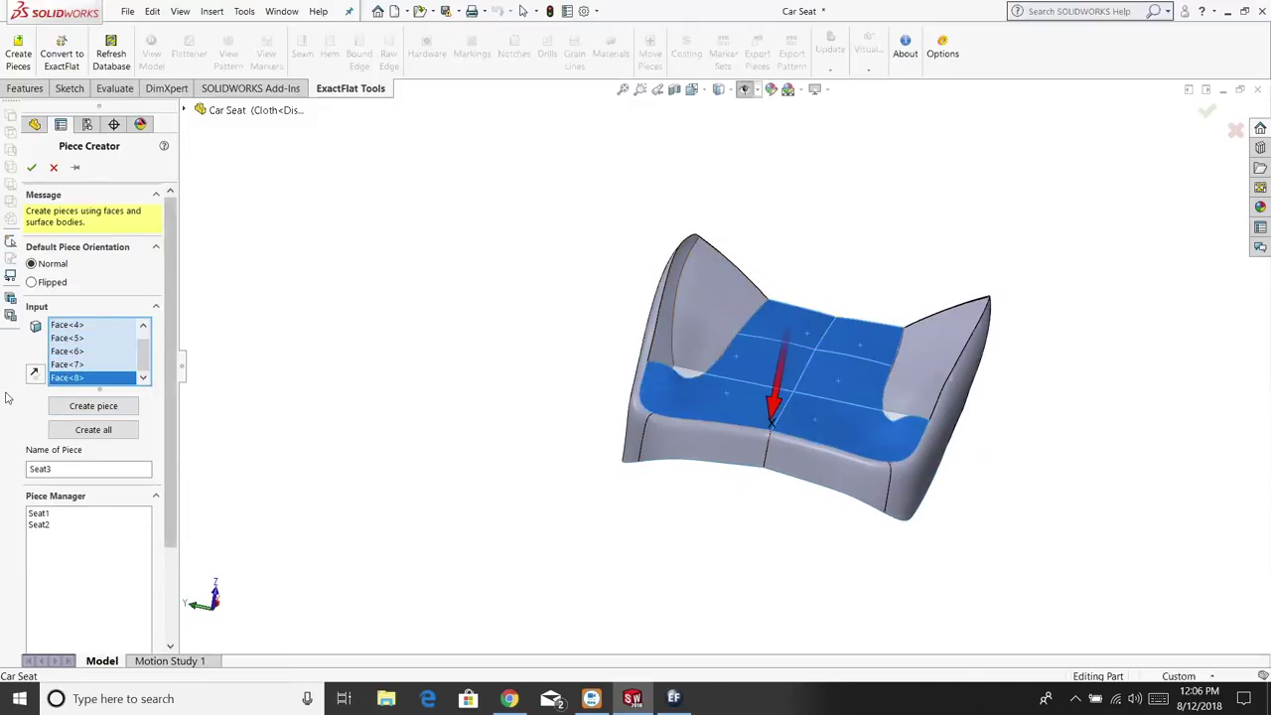
left_click(37, 371)
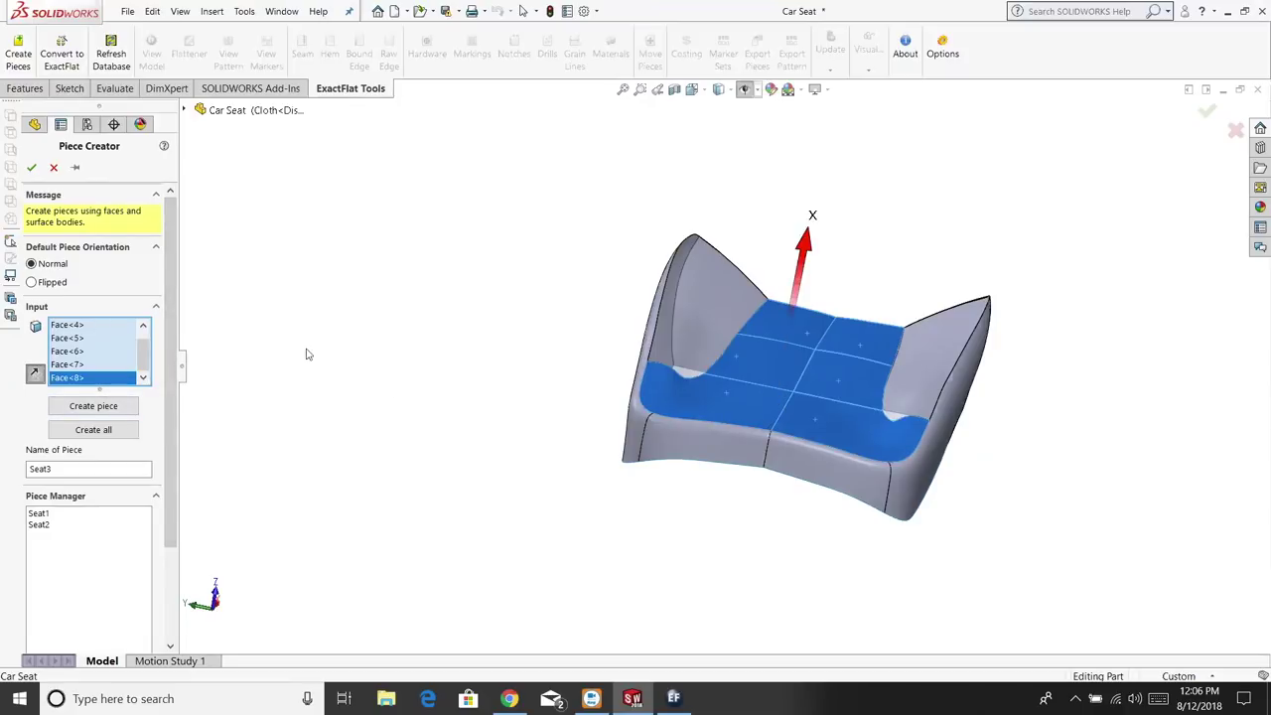
mouse_move(448, 427)
middle_mouse_down()
mouse_move(423, 397)
mouse_move(369, 374)
mouse_move(181, 347)
mouse_move(261, 352)
mouse_move(443, 400)
mouse_move(472, 440)
mouse_move(463, 479)
mouse_move(440, 384)
mouse_move(395, 444)
middle_mouse_up()
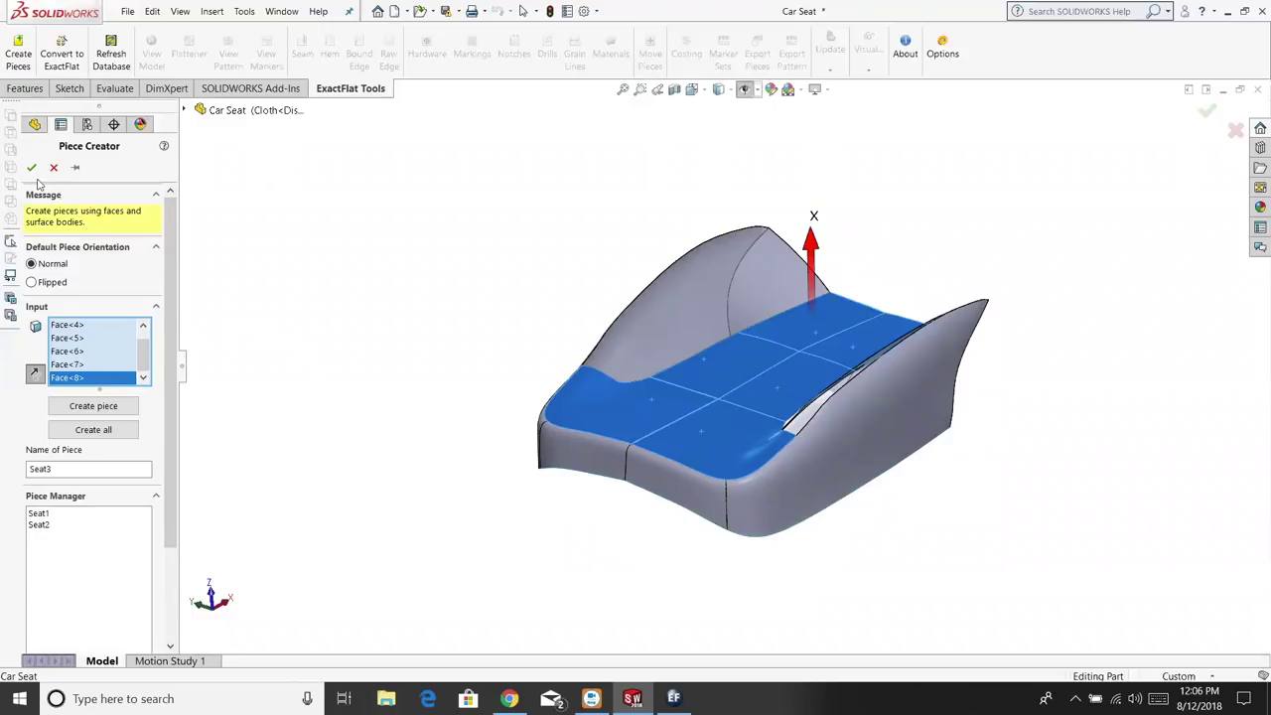
Create Seat3 from the cushion faces and Seat4 from the flipped right outer side face
left_click(117, 403)
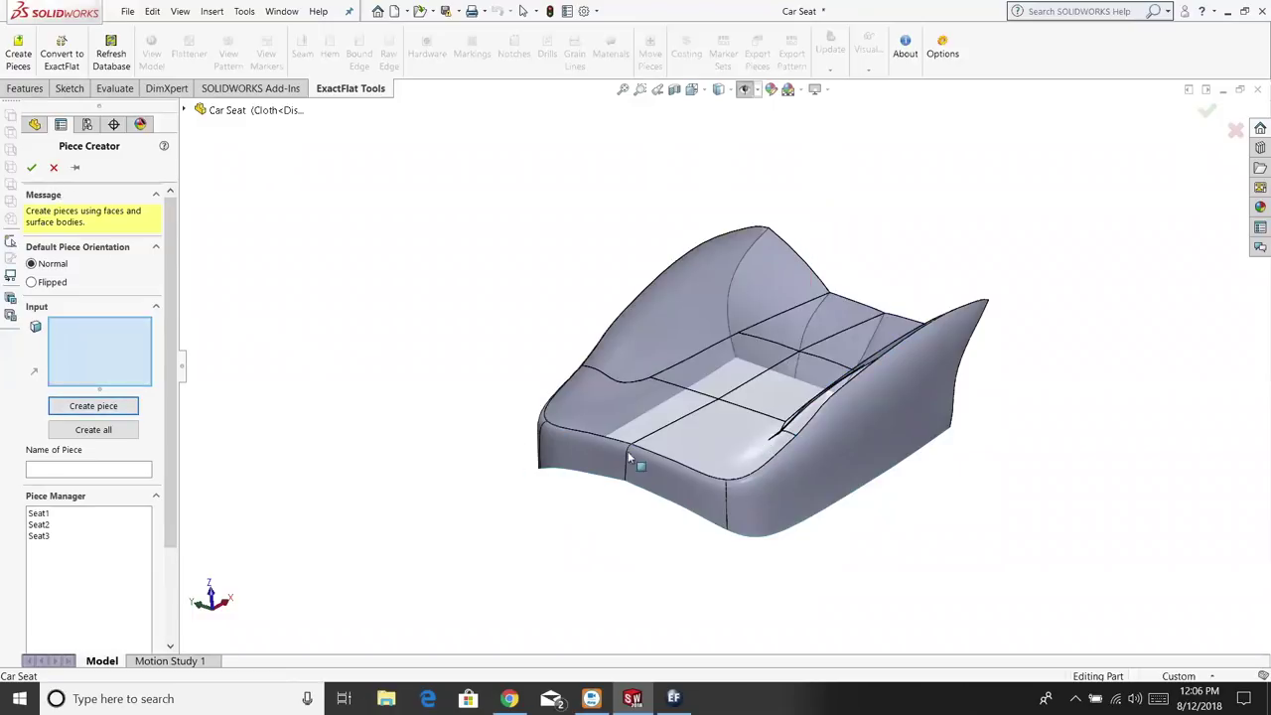
left_click(881, 409)
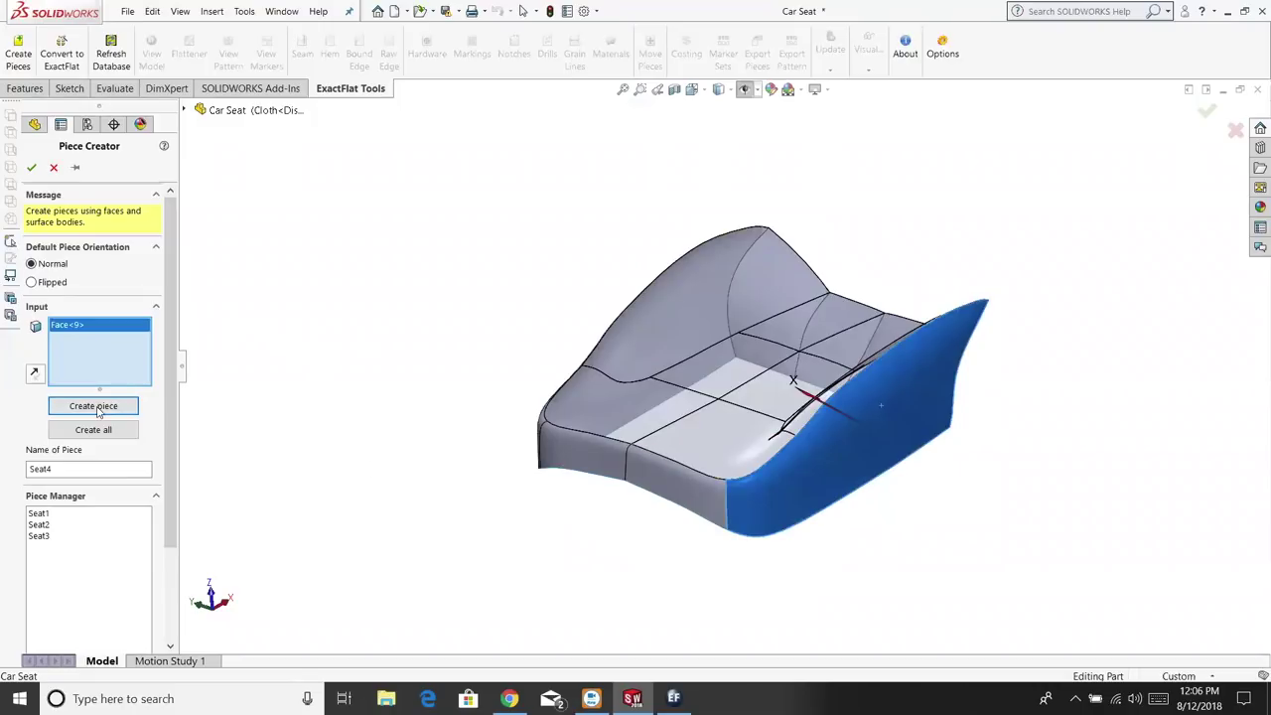
left_click(33, 372)
left_click(115, 407)
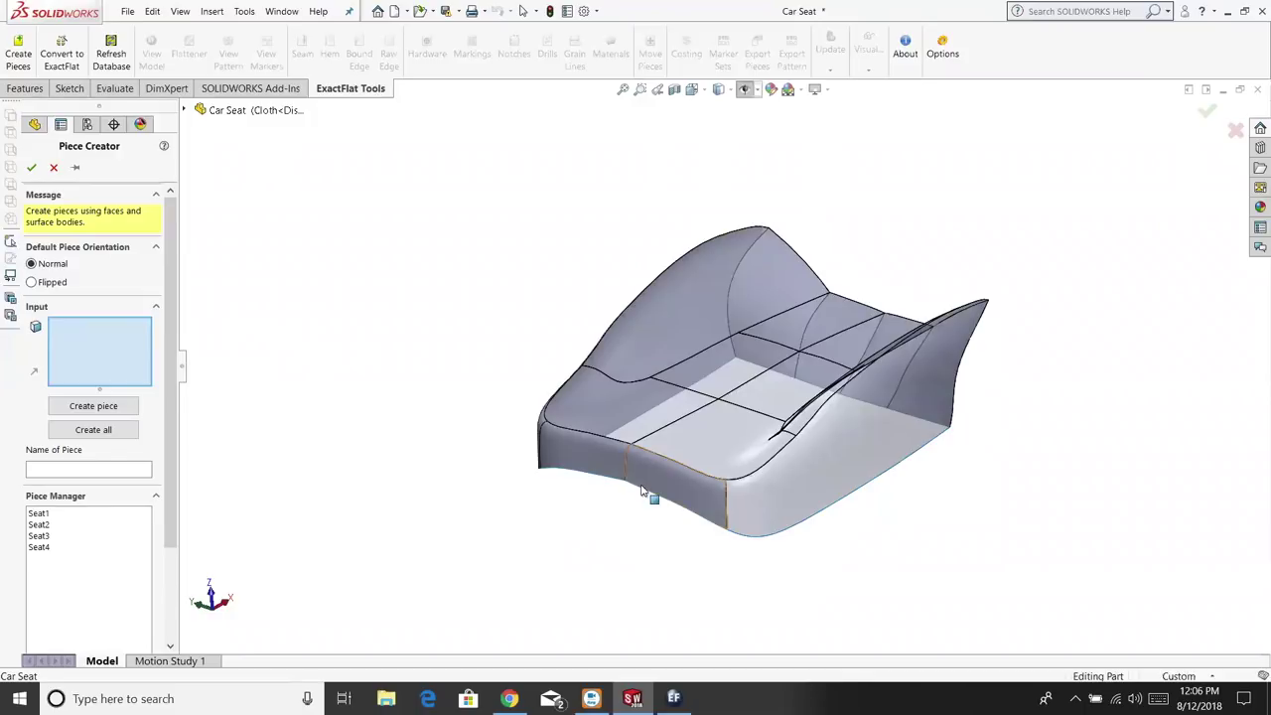
Create Seat5 from the two flipped front faces and Seat6 from the left outer side face
left_click(635, 487)
left_click(613, 478)
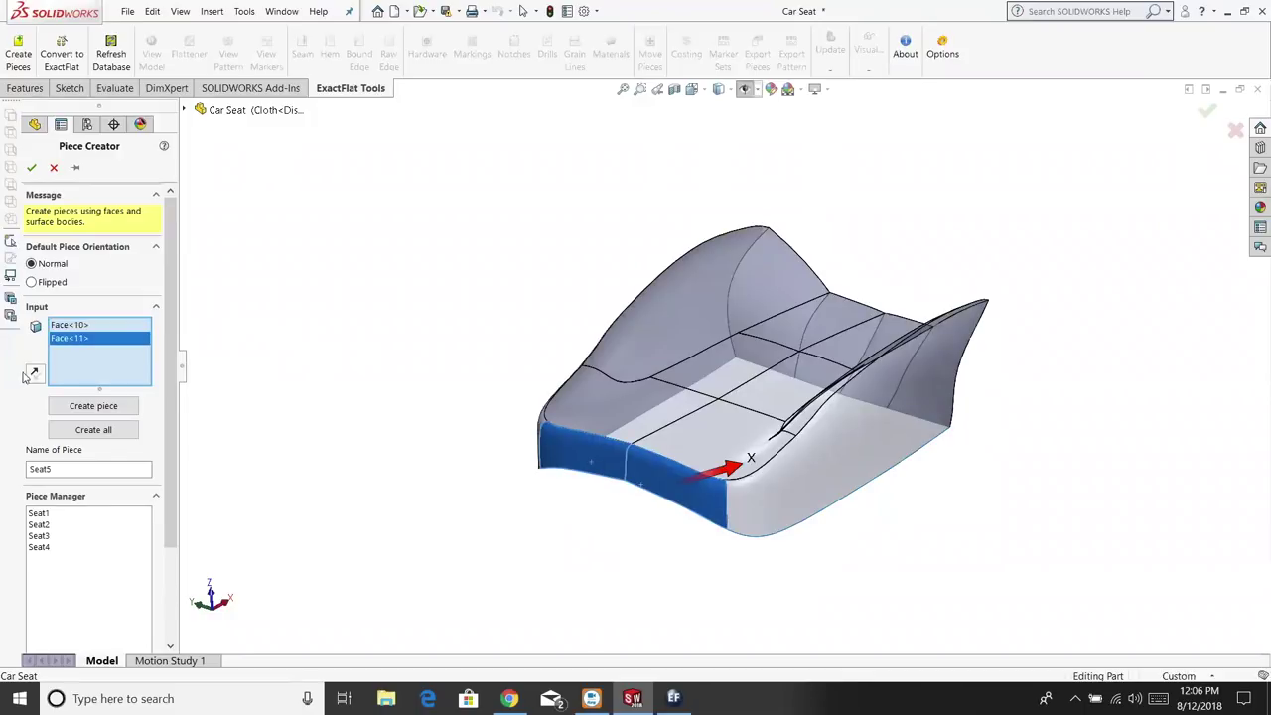
left_click(34, 372)
left_click(100, 406)
middle_click_drag(428, 348, 516, 441)
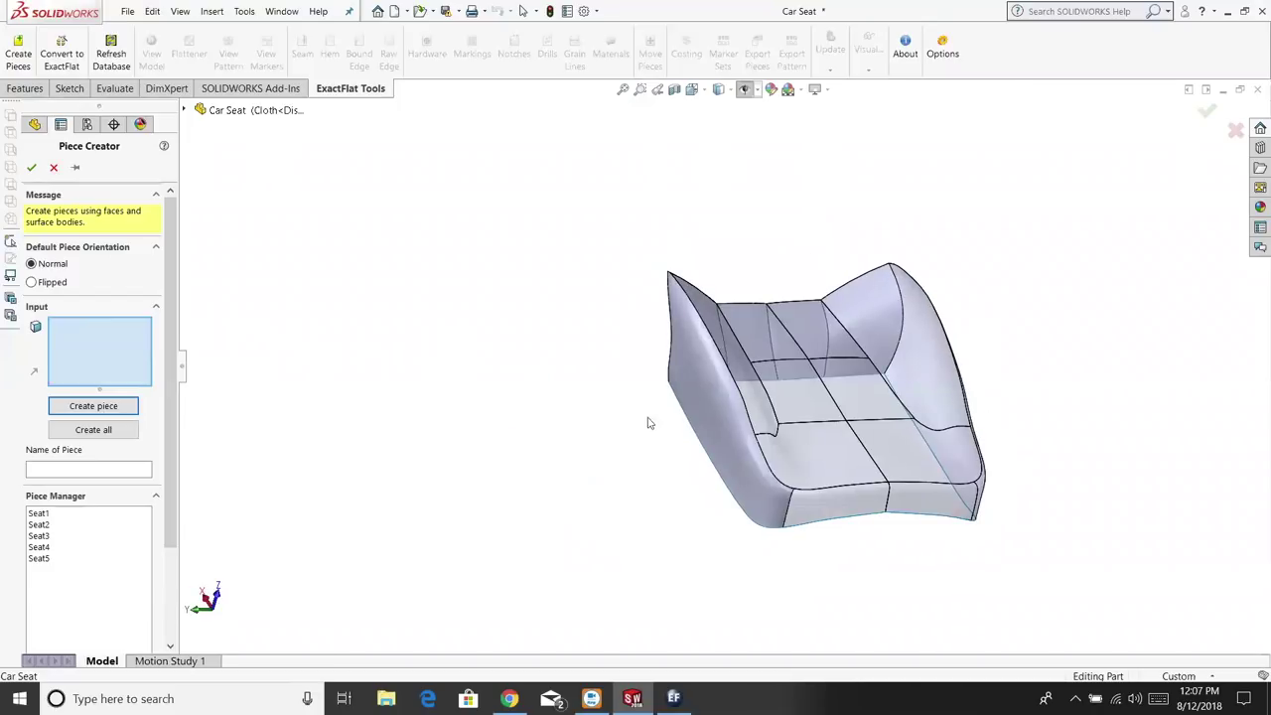
left_click(699, 427)
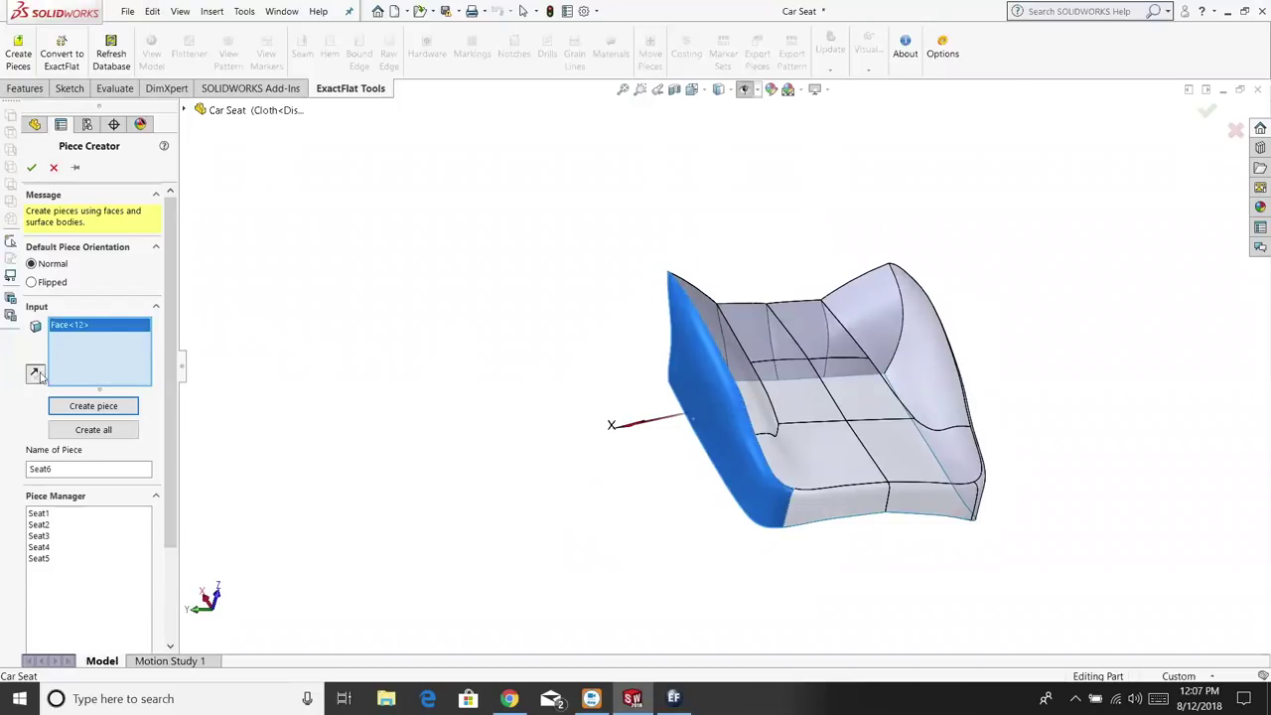
left_click(70, 405)
Create Seat7 from the four seat-back faces with reversed orientation
middle_click_drag(334, 426, 775, 318)
left_click(802, 286)
left_click(808, 360)
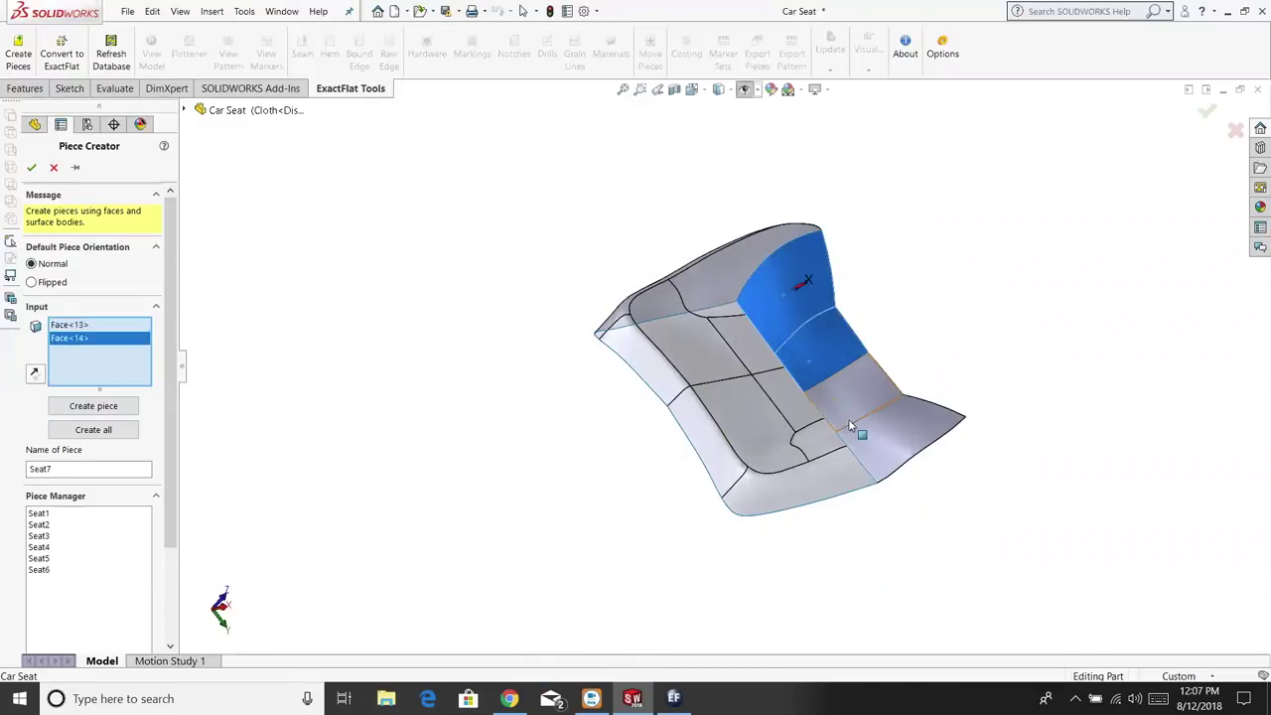
left_click(845, 420)
left_click(874, 440)
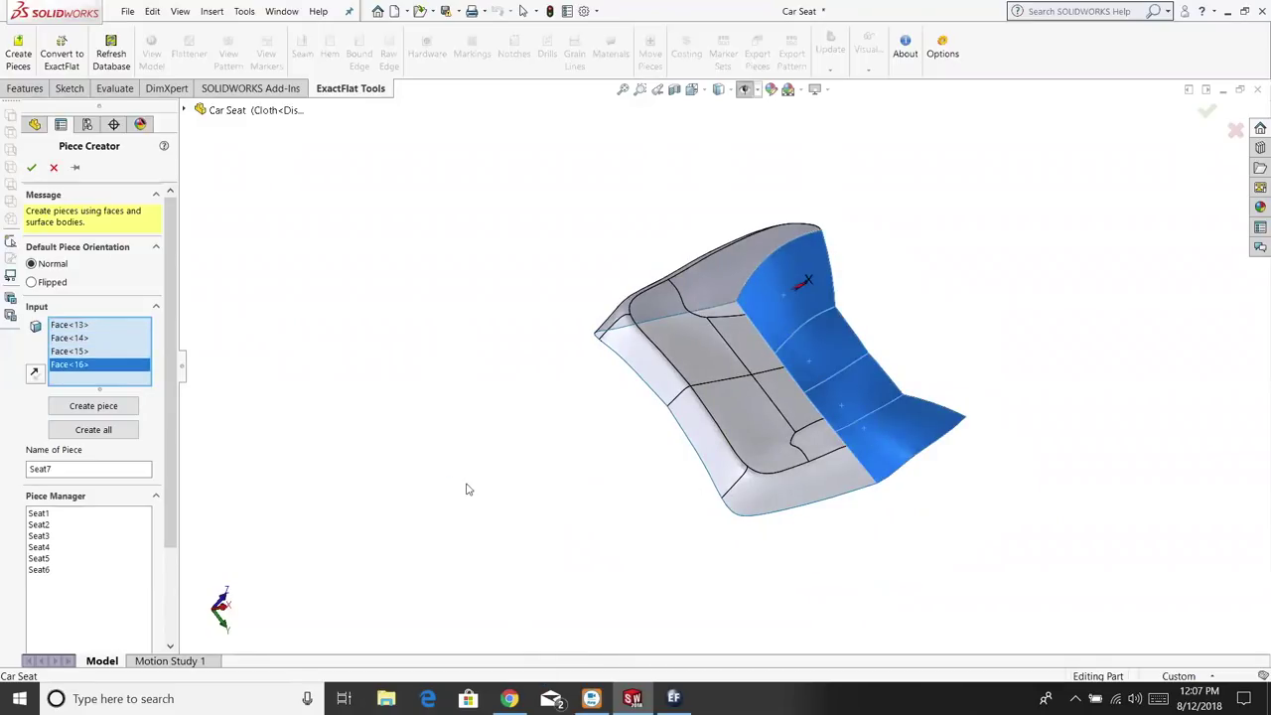
middle_click_drag(462, 477, 238, 341)
left_click(35, 372)
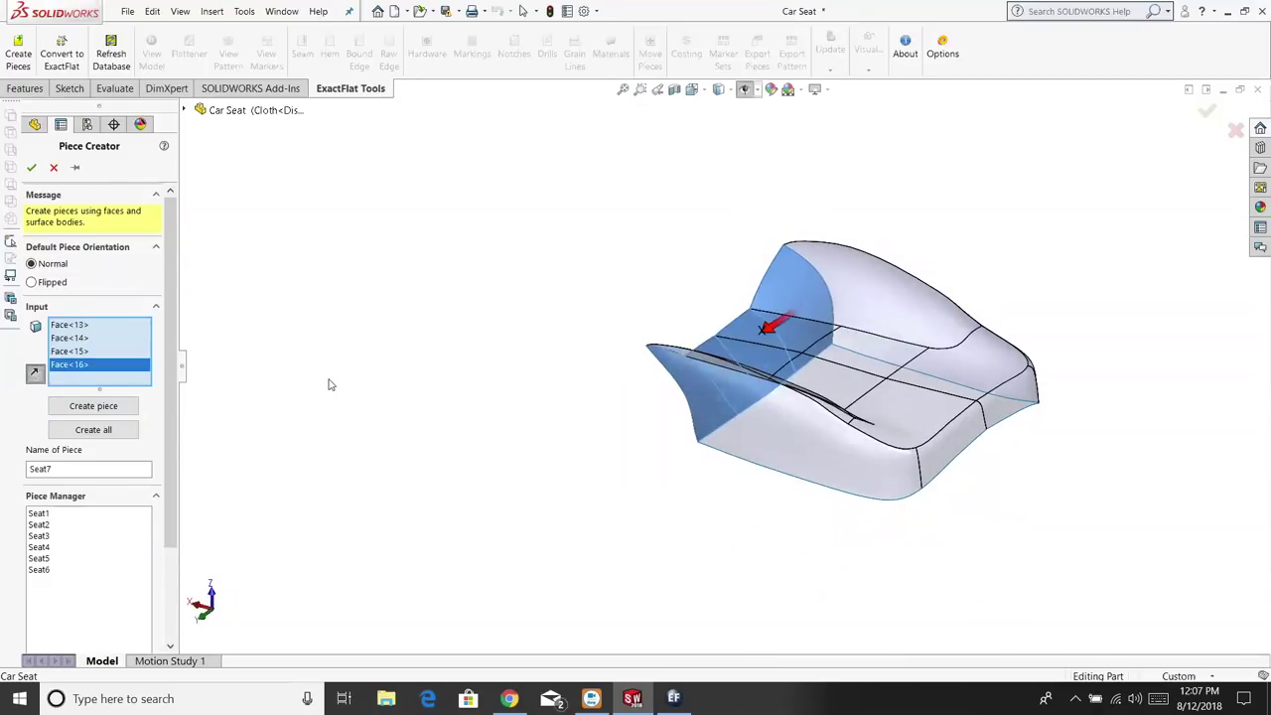
middle_click_drag(328, 387, 472, 415)
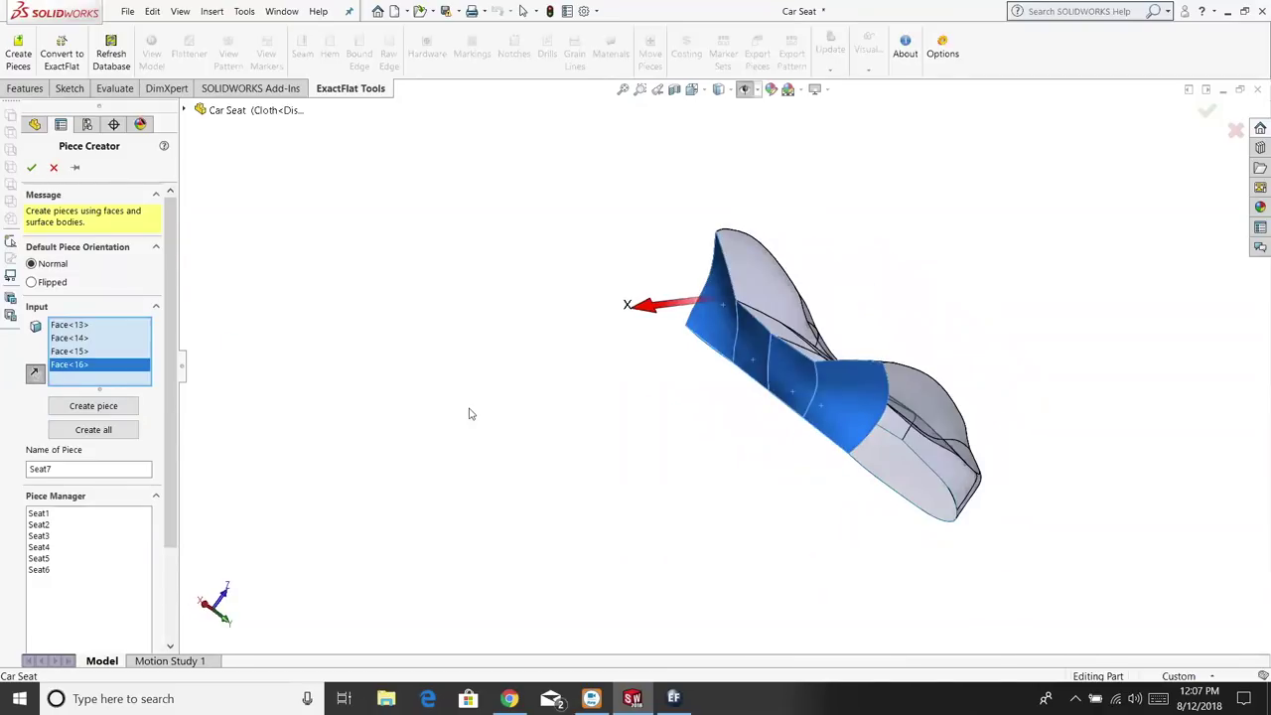
left_click(122, 407)
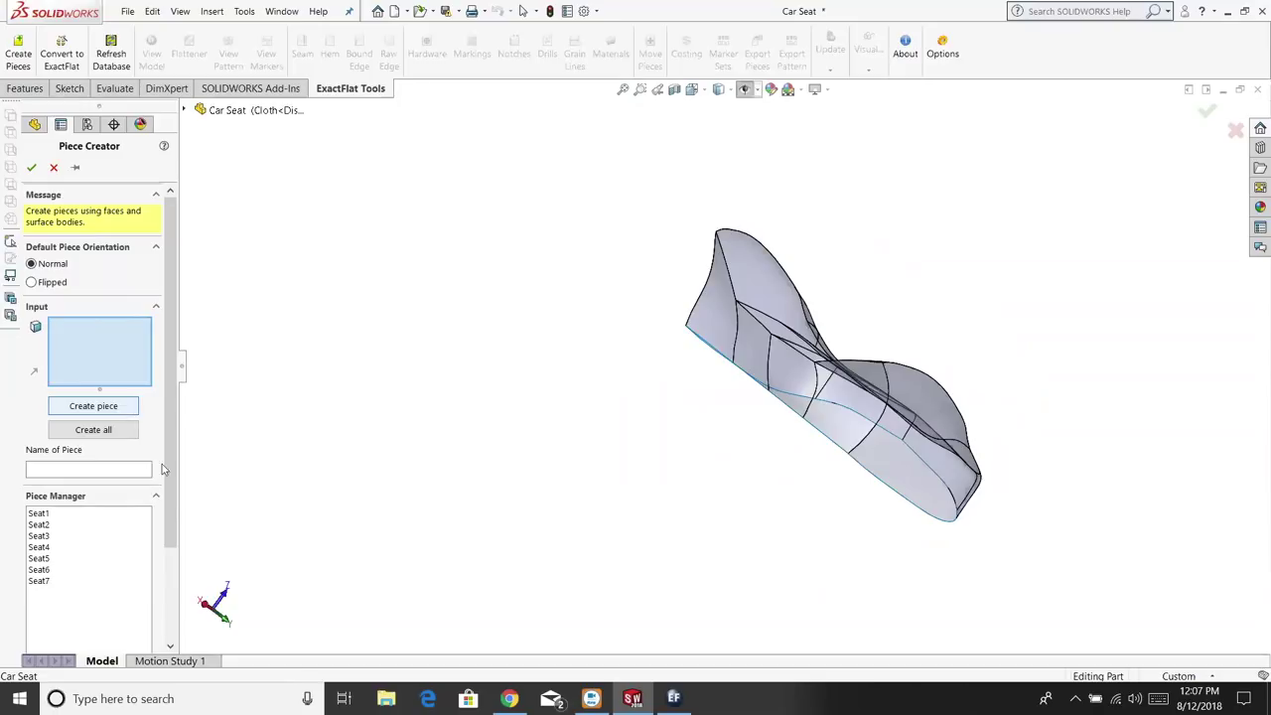
Finish PieceCreator1 with all seven pieces and fit the seat in view
middle_click_drag(308, 333, 341, 559)
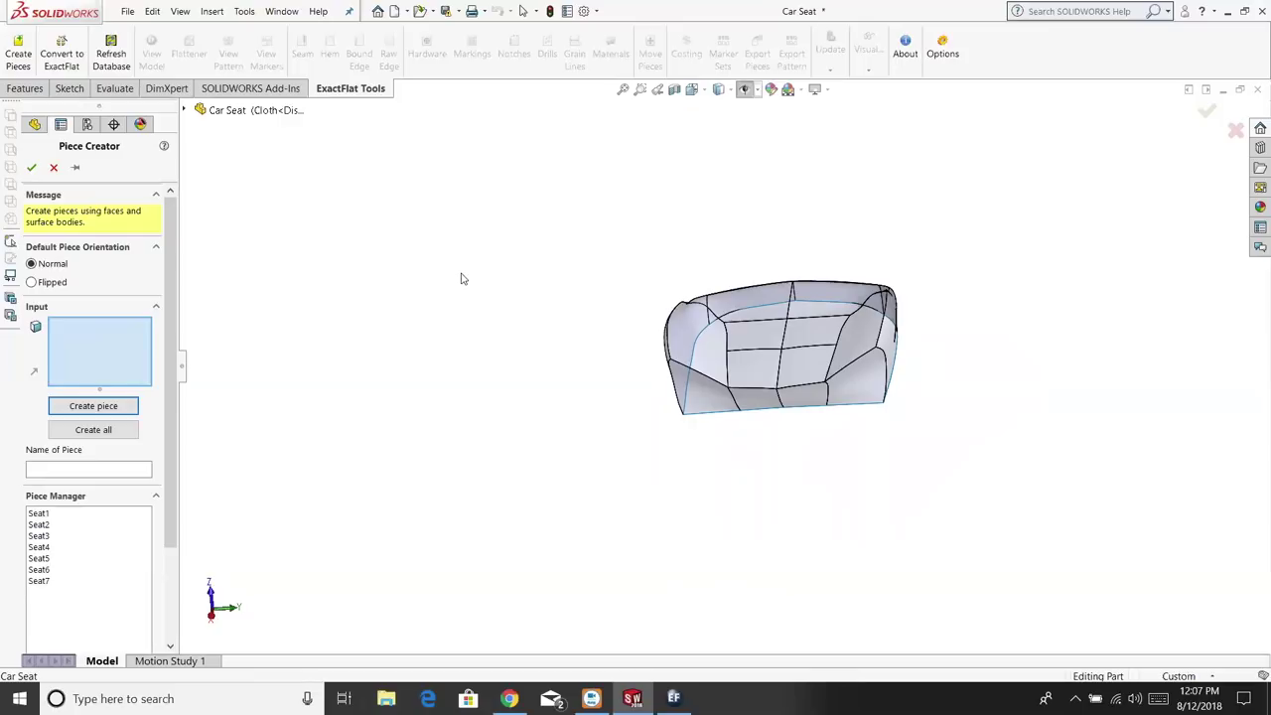
middle_click_drag(612, 235, 592, 272)
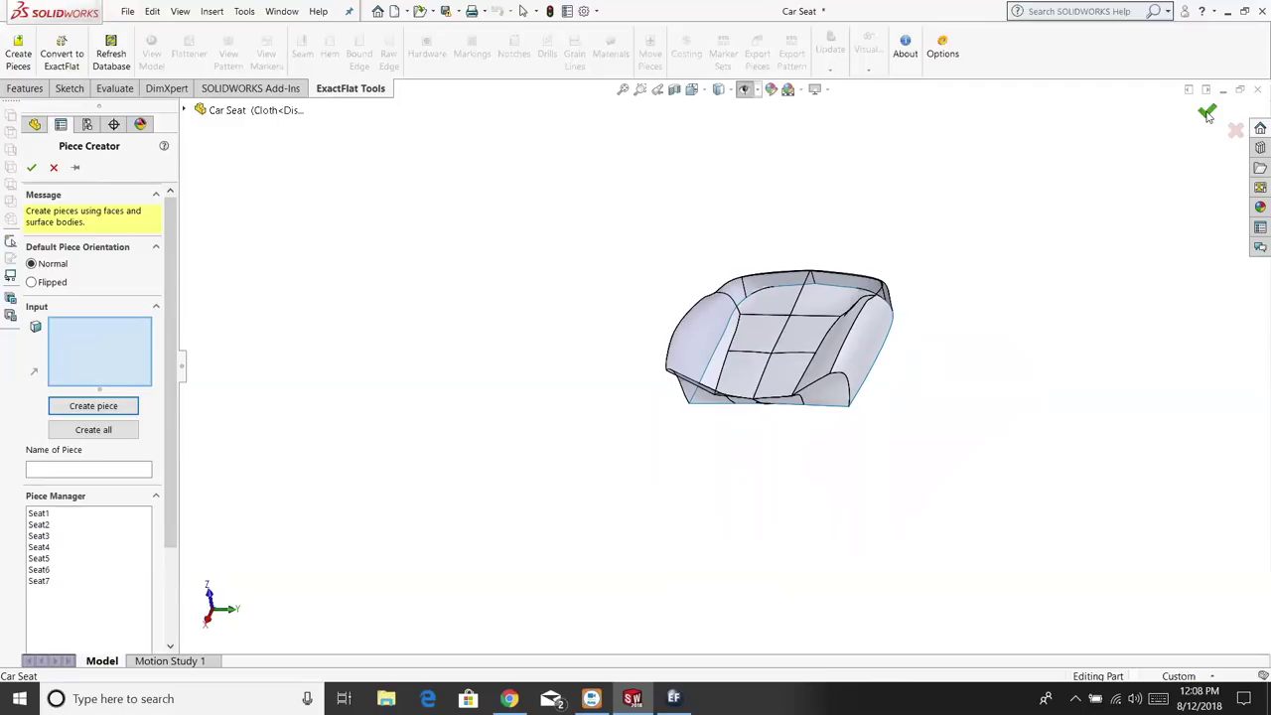
left_click(1208, 113)
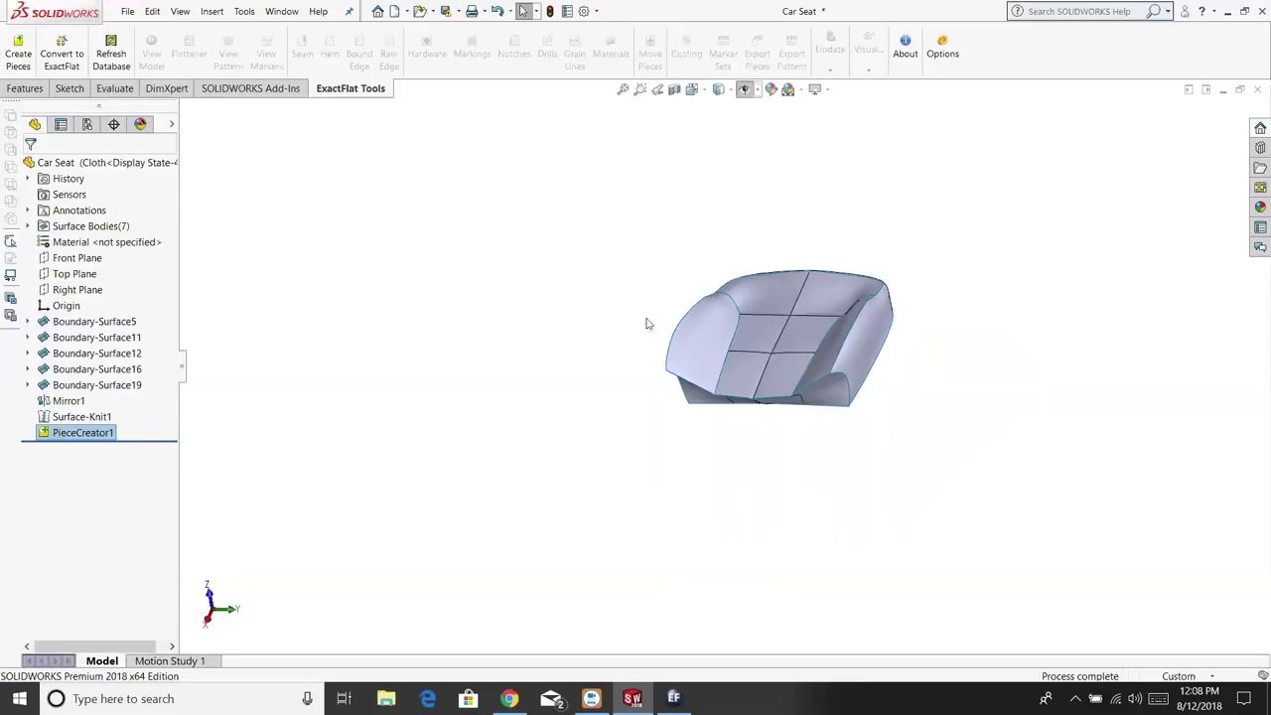
left_click(623, 88)
middle_click_drag(474, 198, 344, 169)
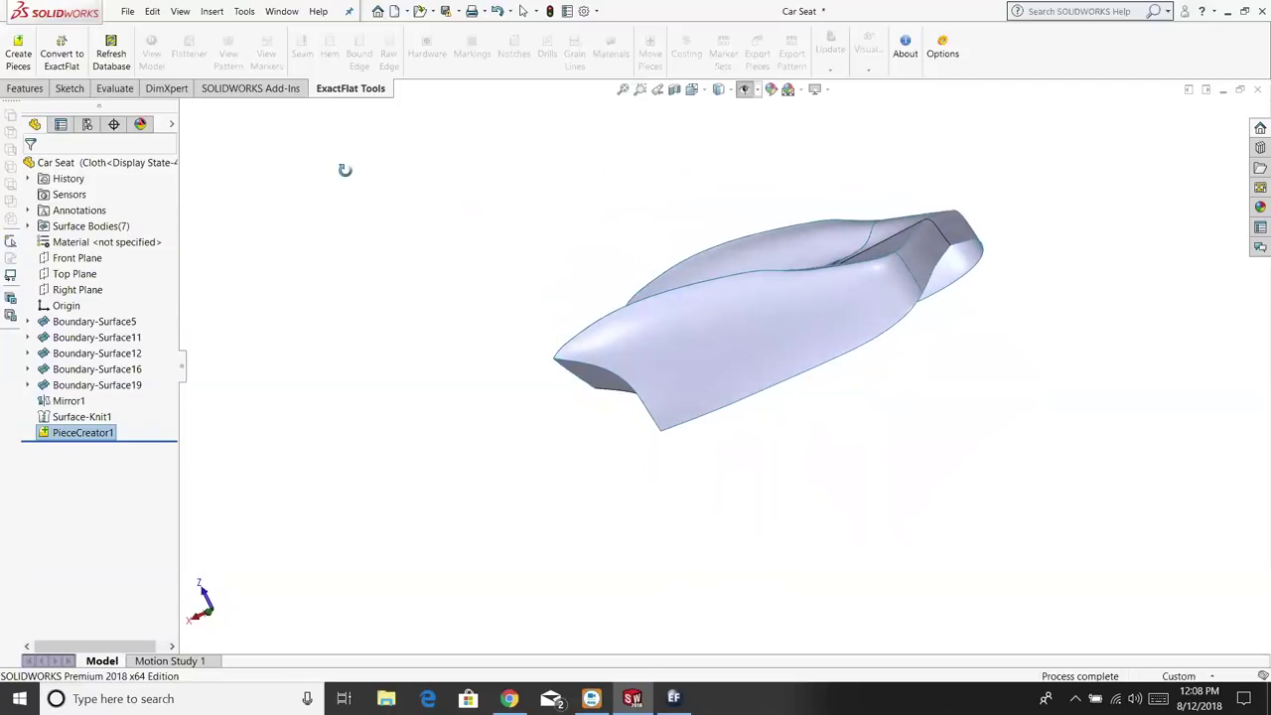
Convert to ExactFlat with EF Sample - Leather assigned to all seven pieces Seat1–Seat7
left_click(61, 59)
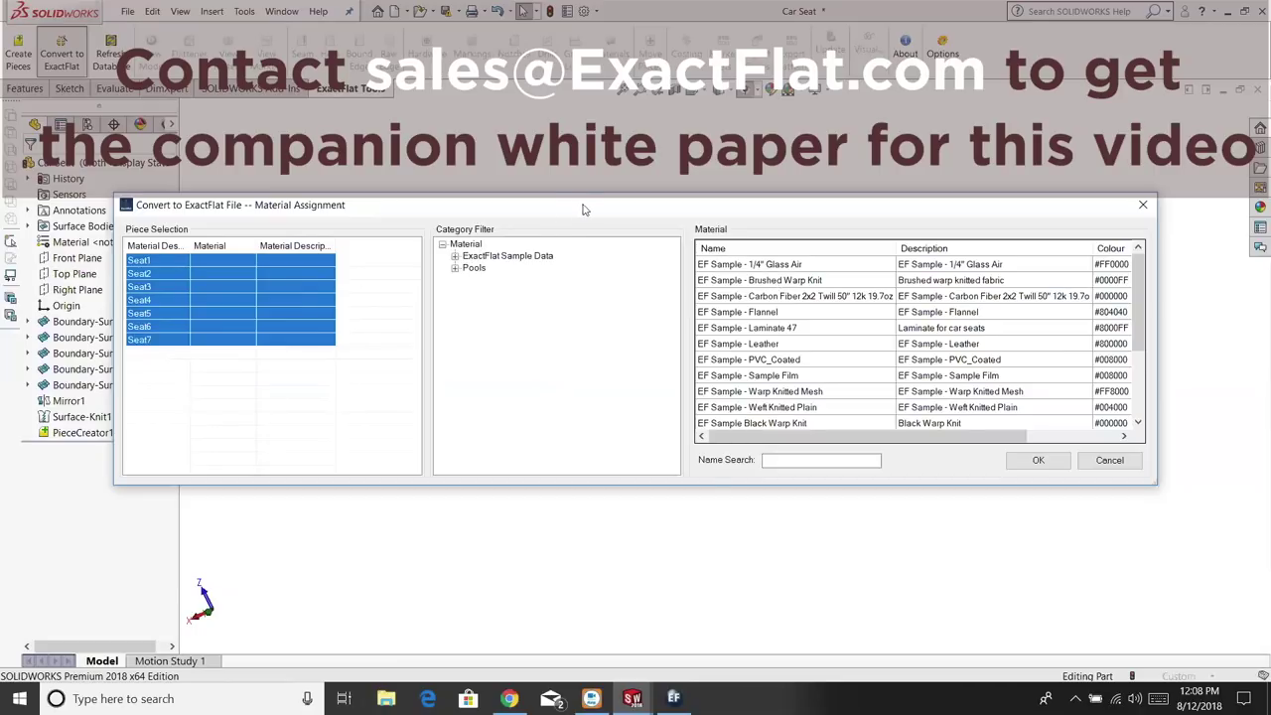
left_click(256, 264)
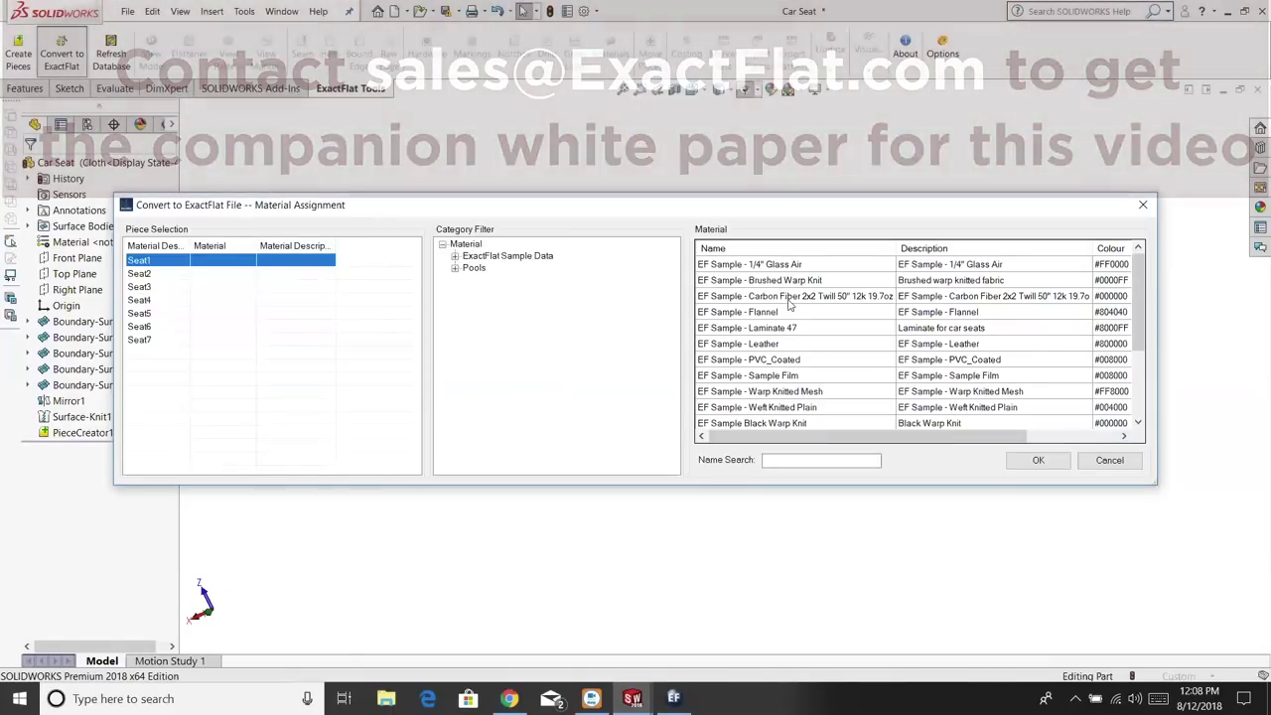
left_click(266, 274)
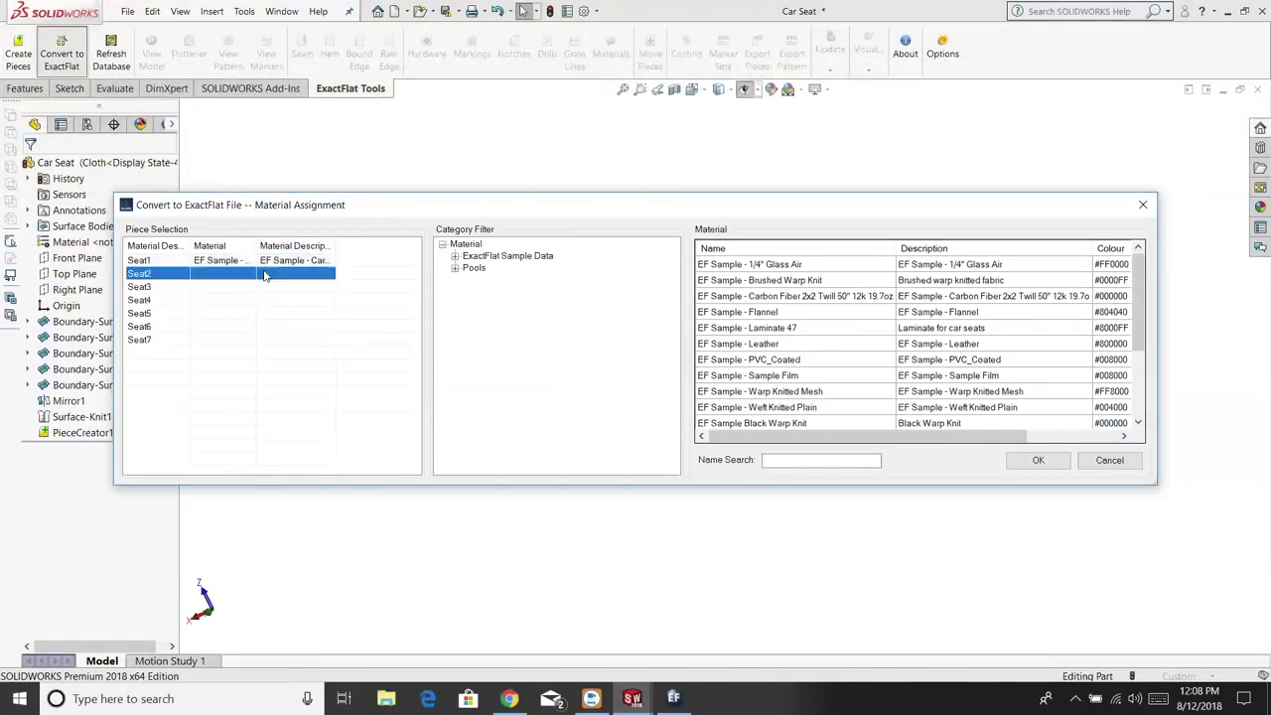
left_click(876, 362)
left_click(249, 340)
left_click(754, 344)
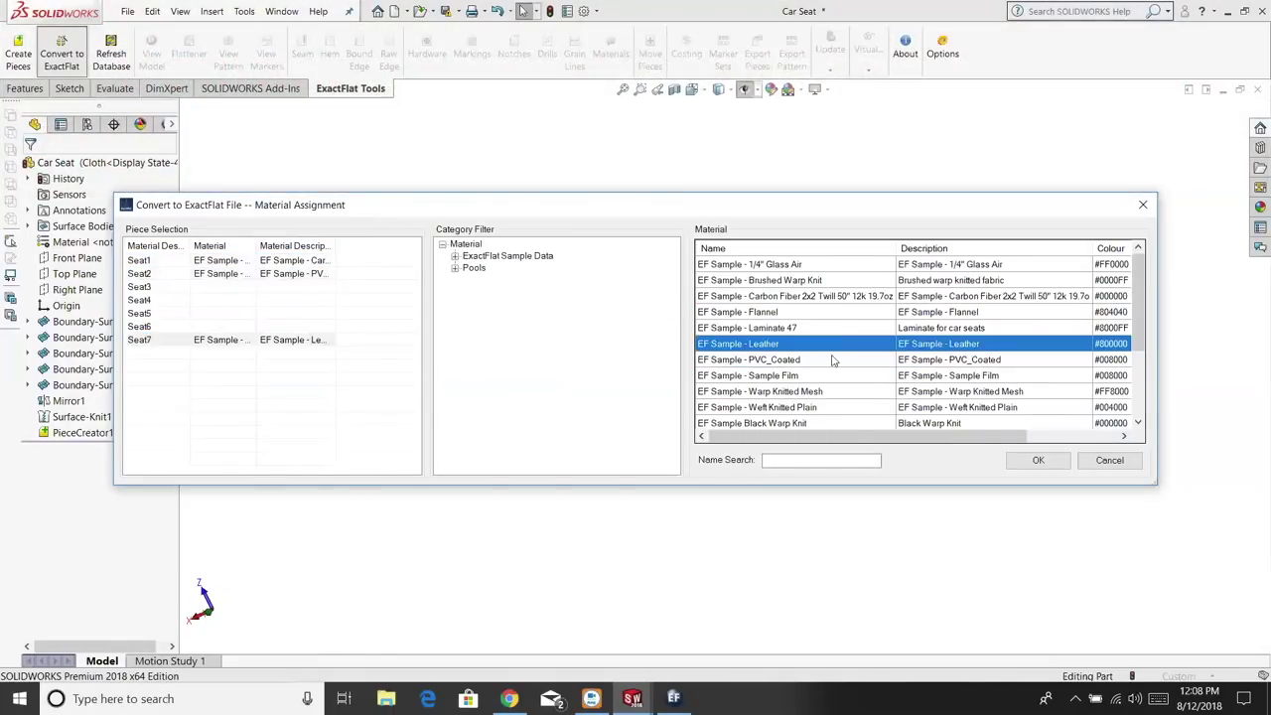
left_click(287, 265)
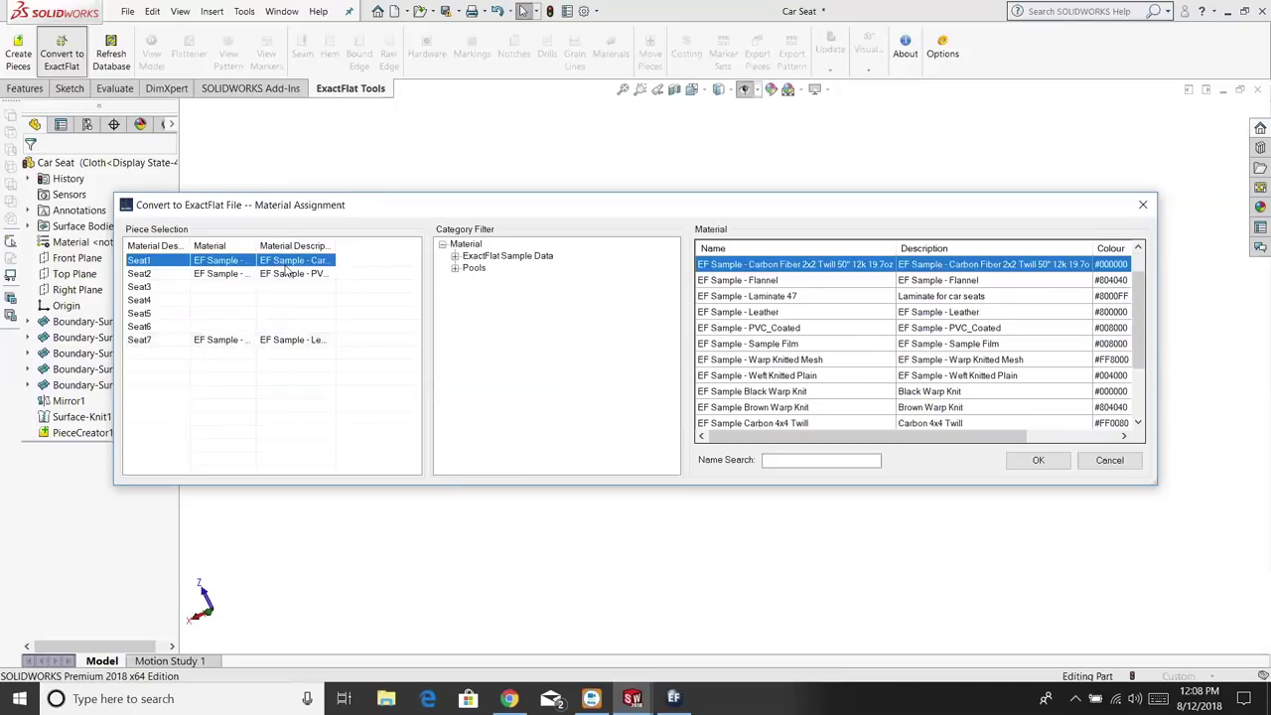
left_click(146, 343, "shift")
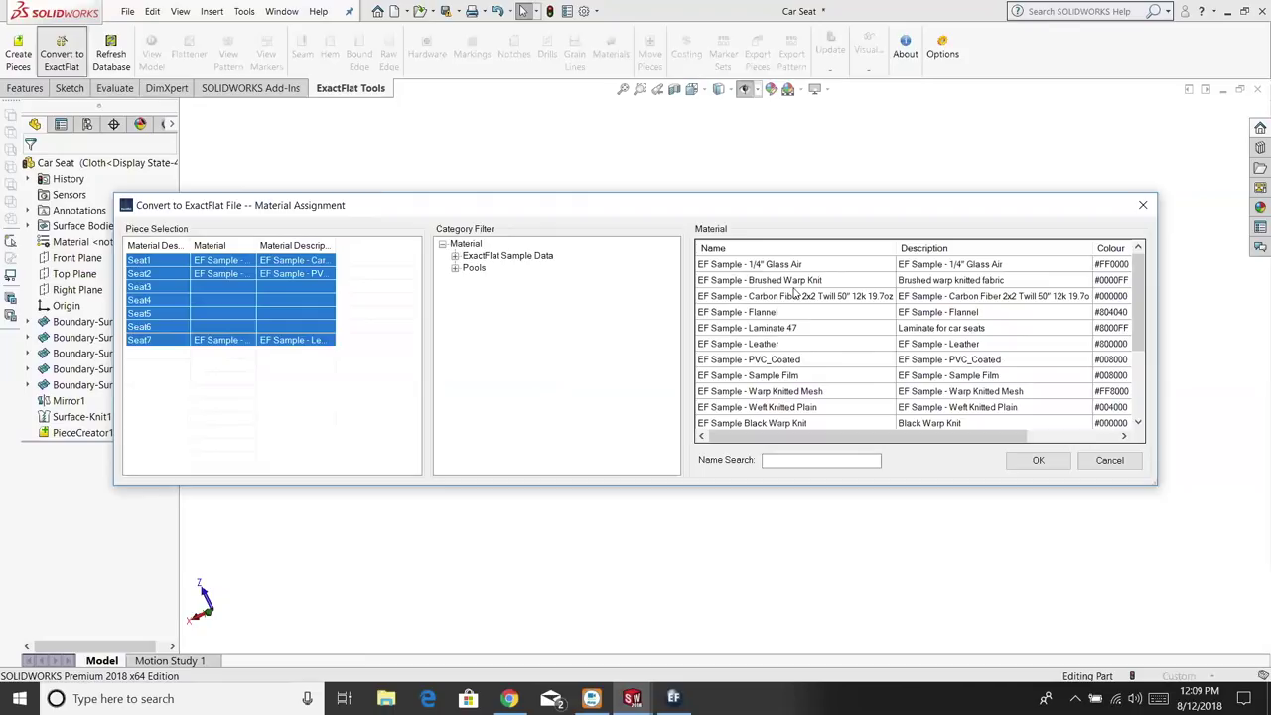
left_click(791, 344)
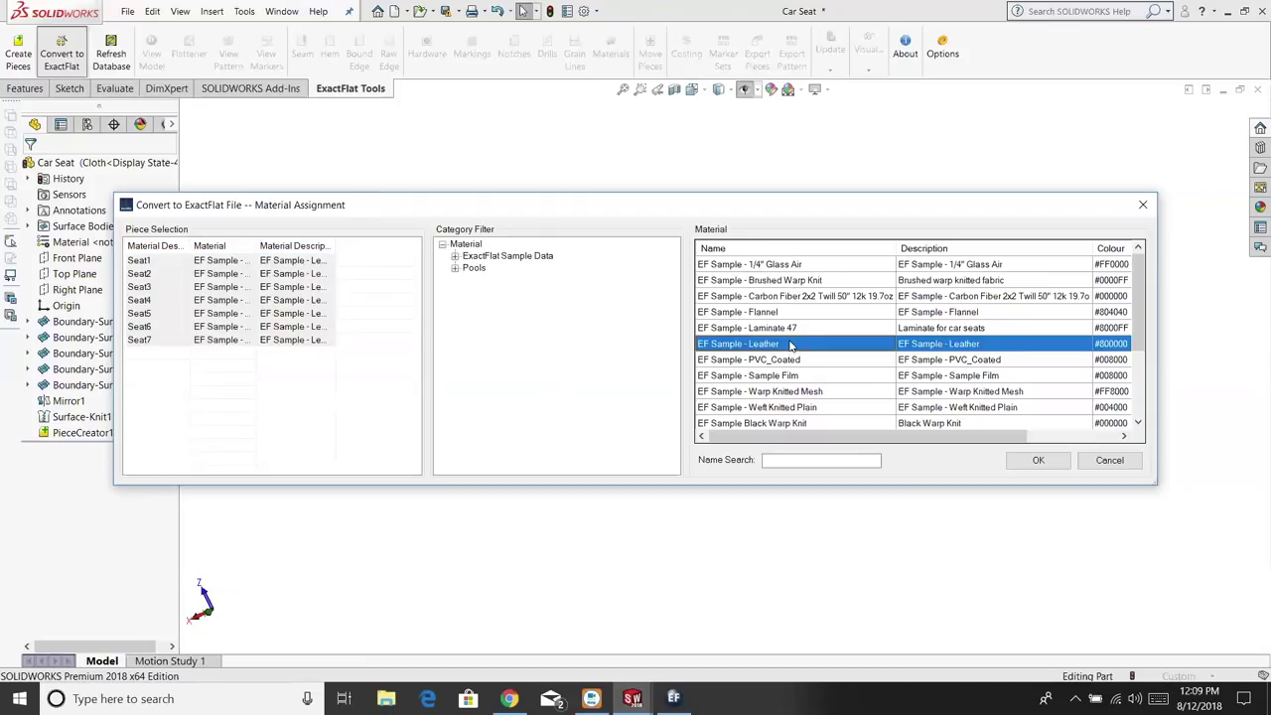
left_click(1039, 461)
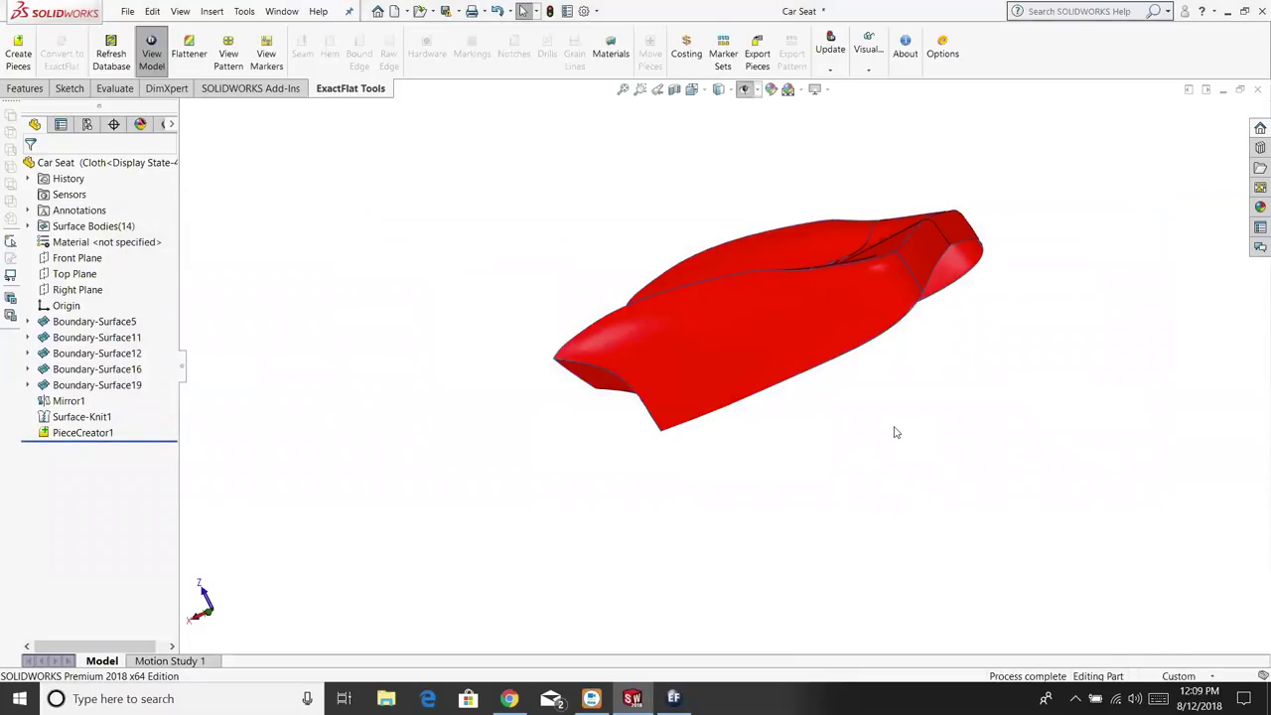
Orbit the red leather seat to inspect its inner face and cushion top
middle_click_drag(894, 431, 1110, 600)
middle_click_drag(908, 340, 960, 431)
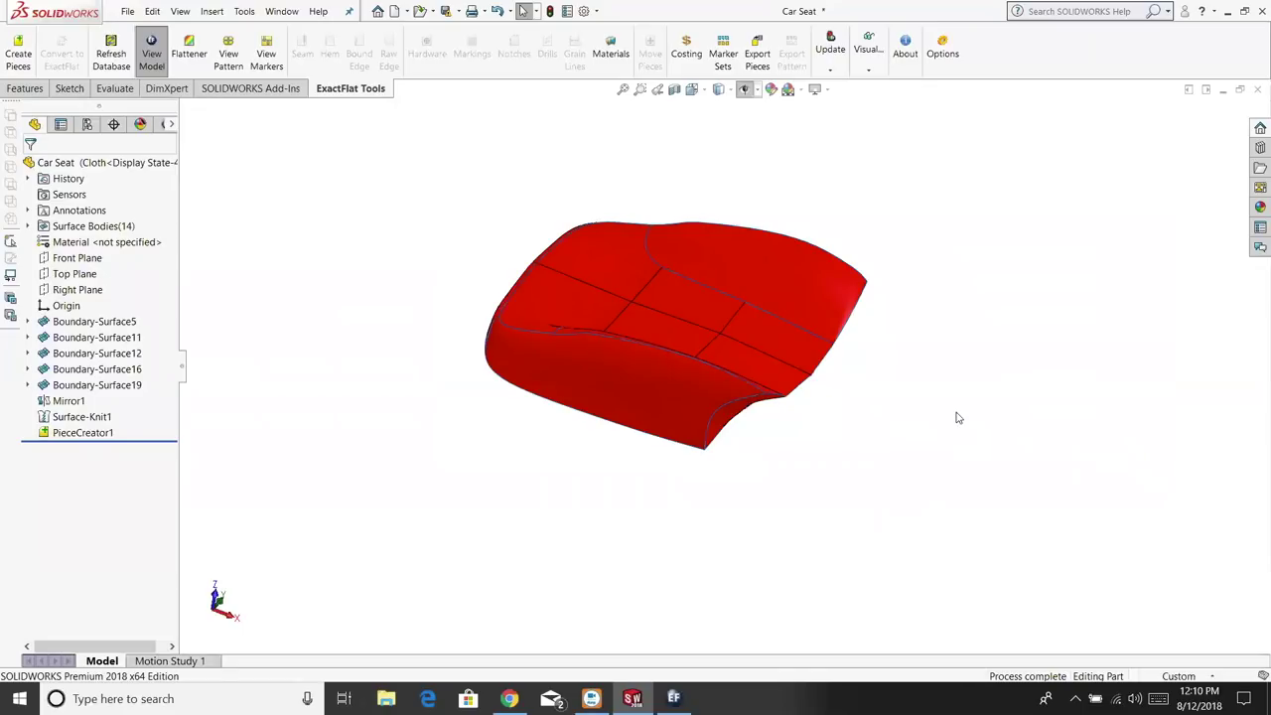
Open the 3D to 2D Flattener maximized with the 3D mesh pane widened
left_click(199, 61)
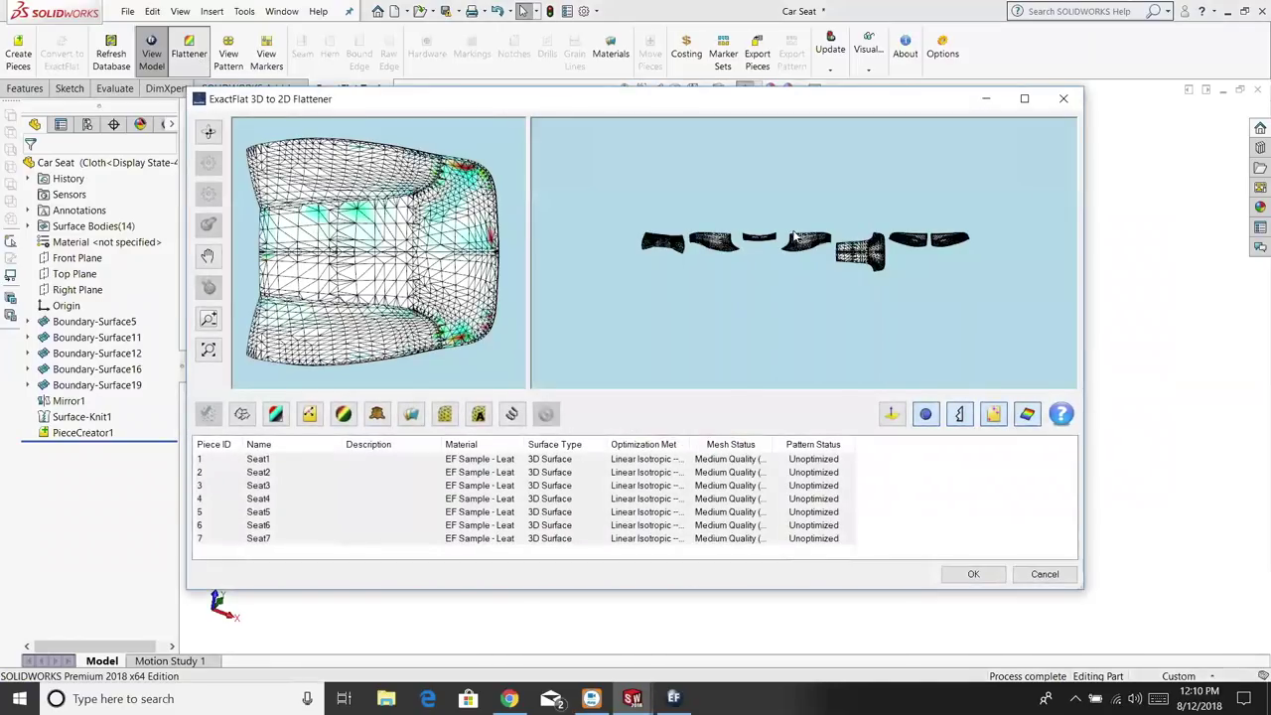
left_click(1026, 99)
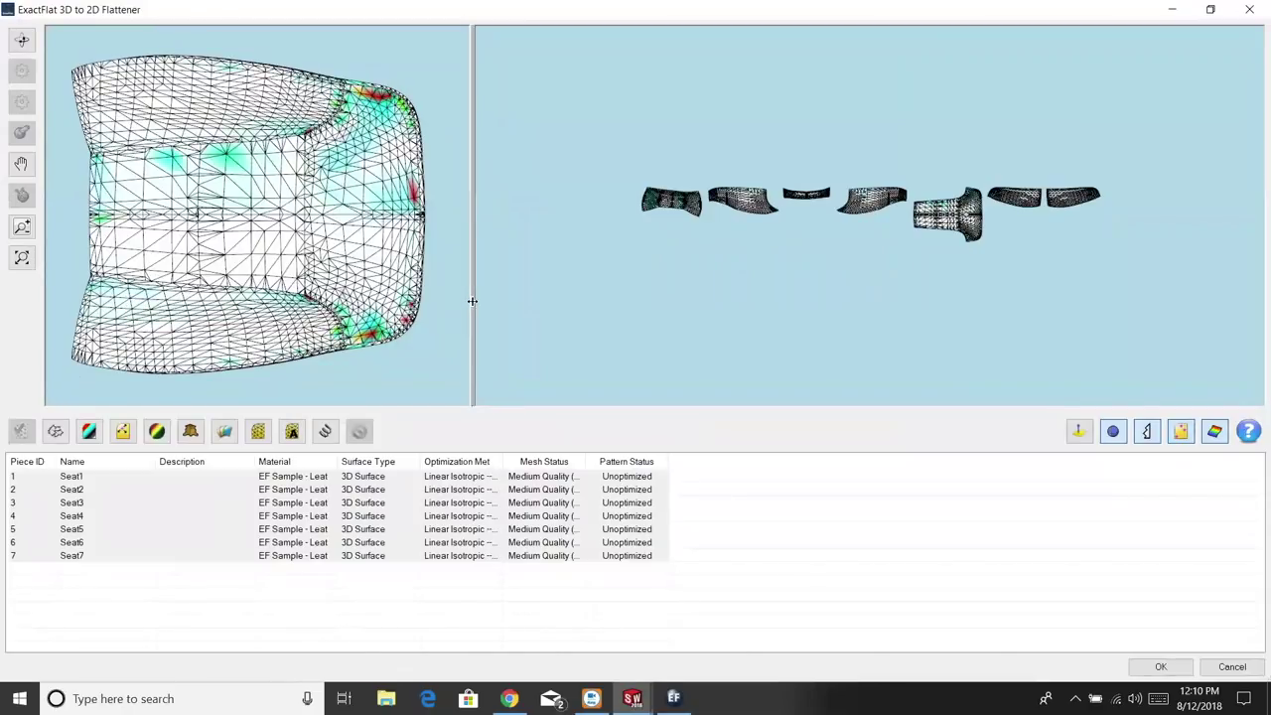
left_click_drag(478, 310, 564, 318)
Orbit and zoom the seat mesh to inspect its side panels and cushion front
left_click_drag(412, 291, 410, 340)
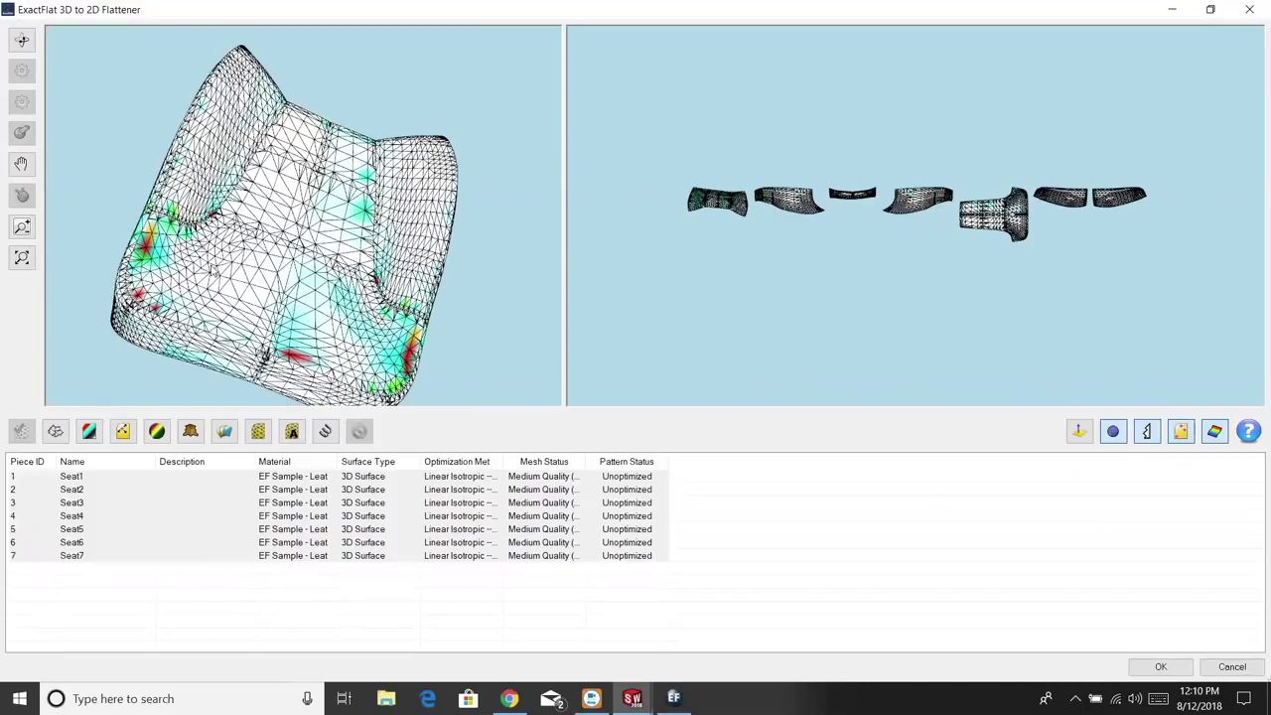
left_click_drag(421, 372, 222, 235)
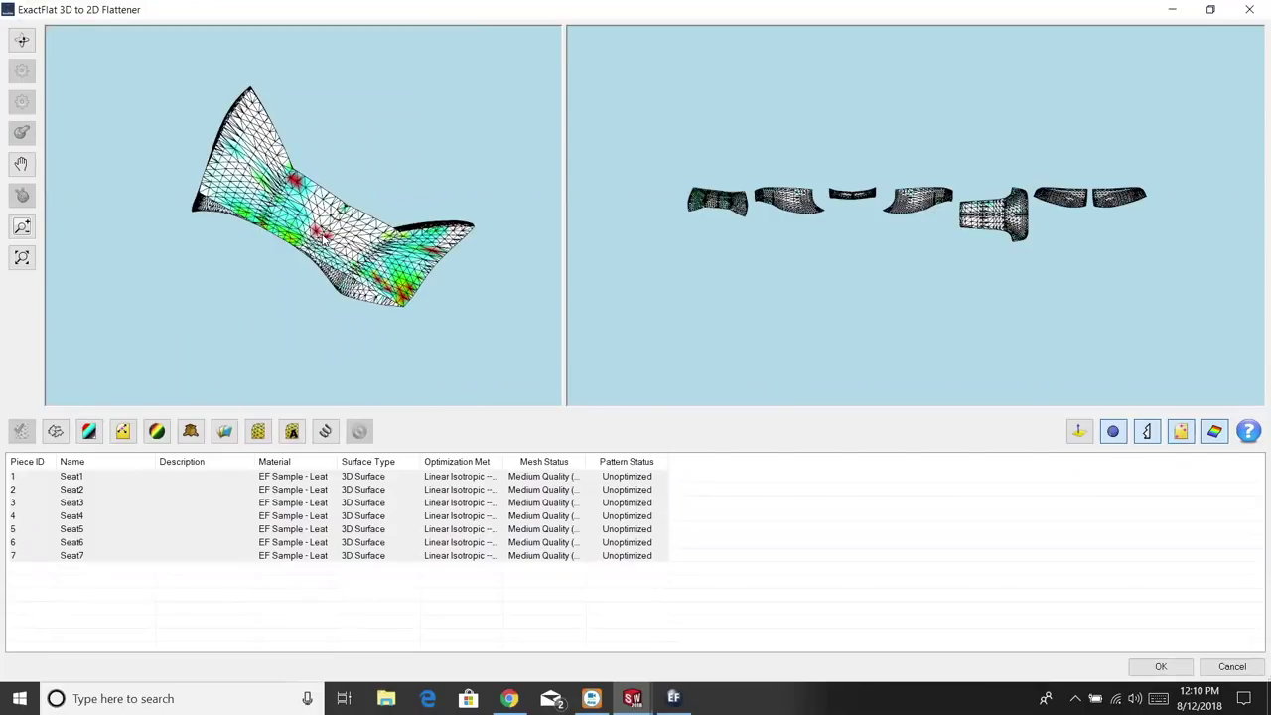
left_click_drag(325, 235, 294, 246)
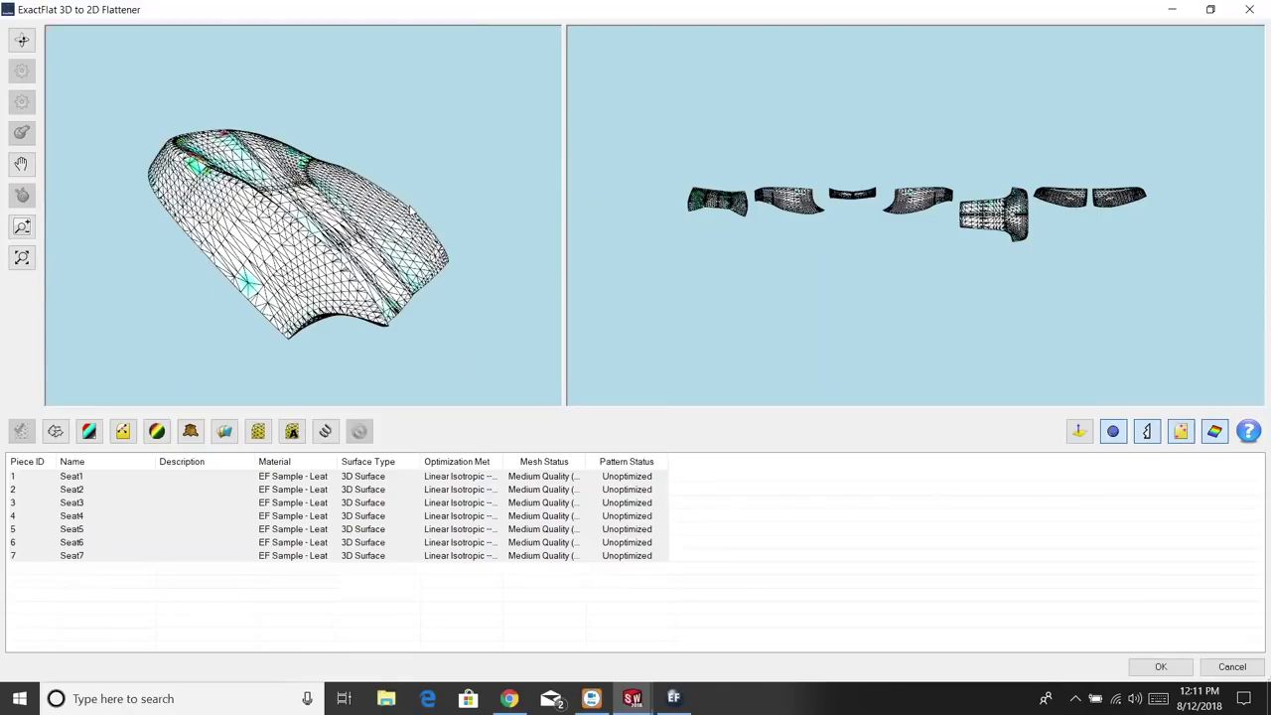
scroll(315, 315, "down", 2)
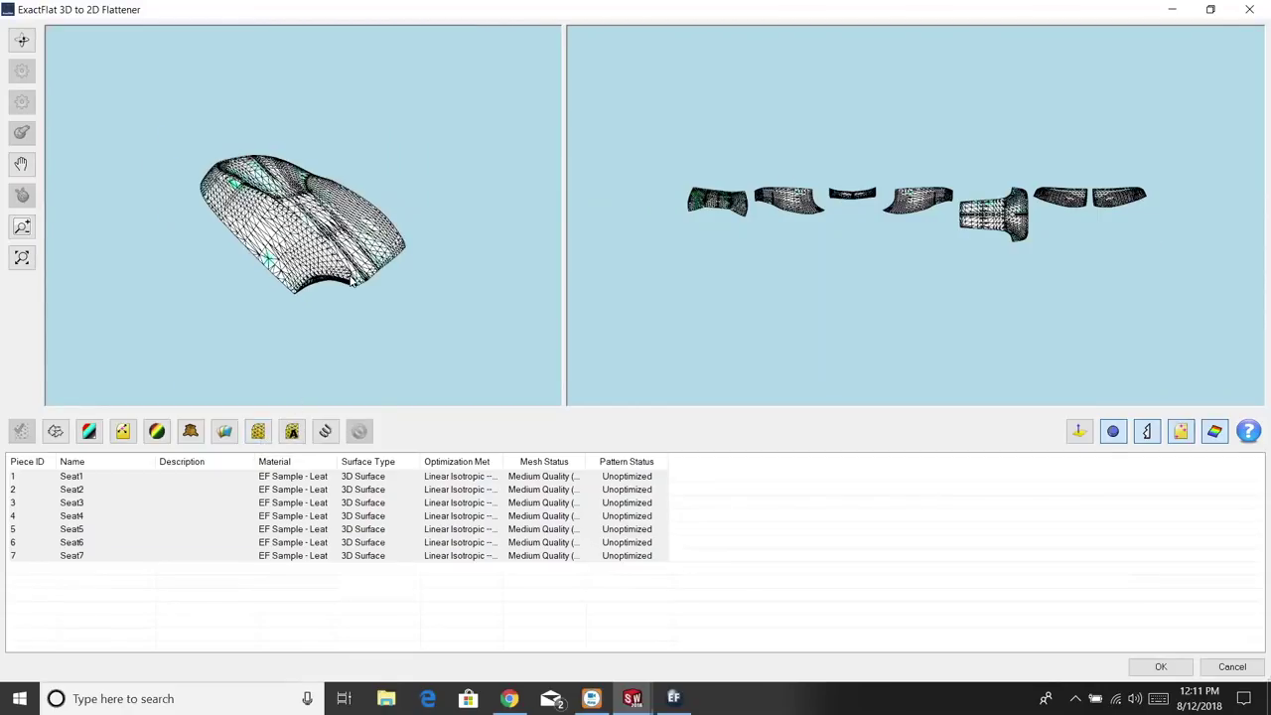
left_click_drag(342, 286, 330, 385)
scroll(337, 238, "up", 5)
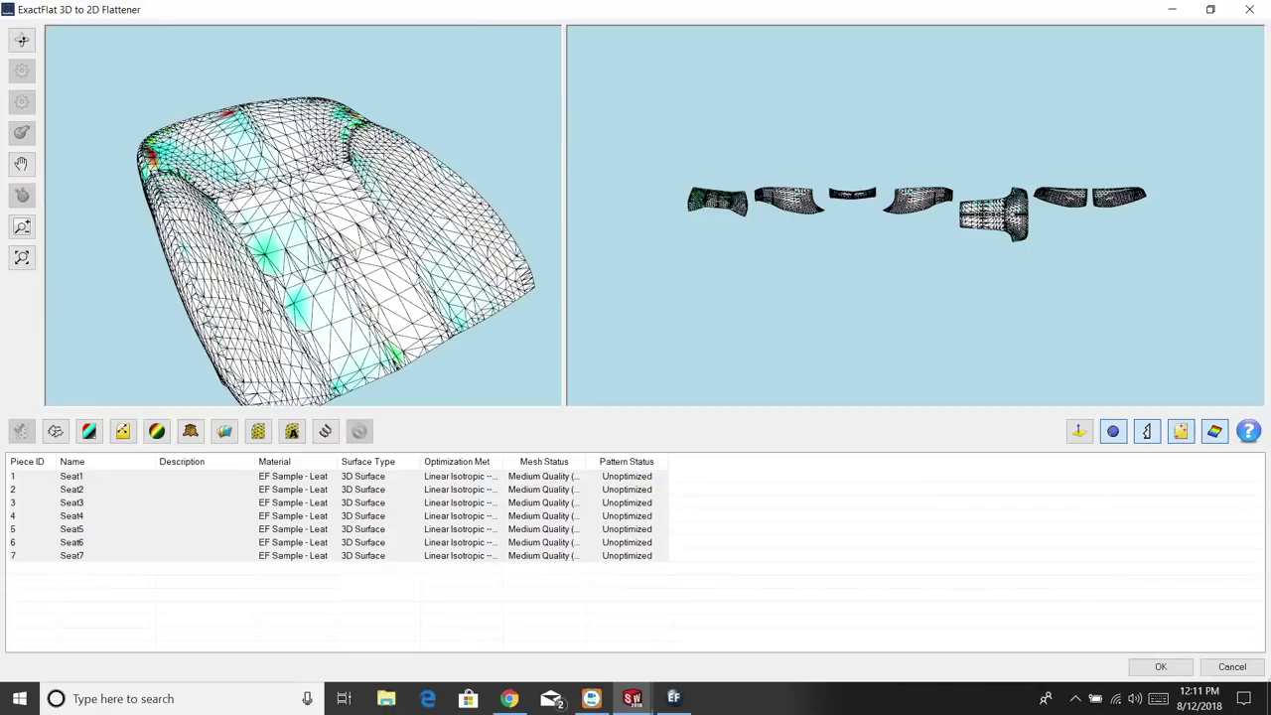
left_click_drag(285, 298, 318, 268)
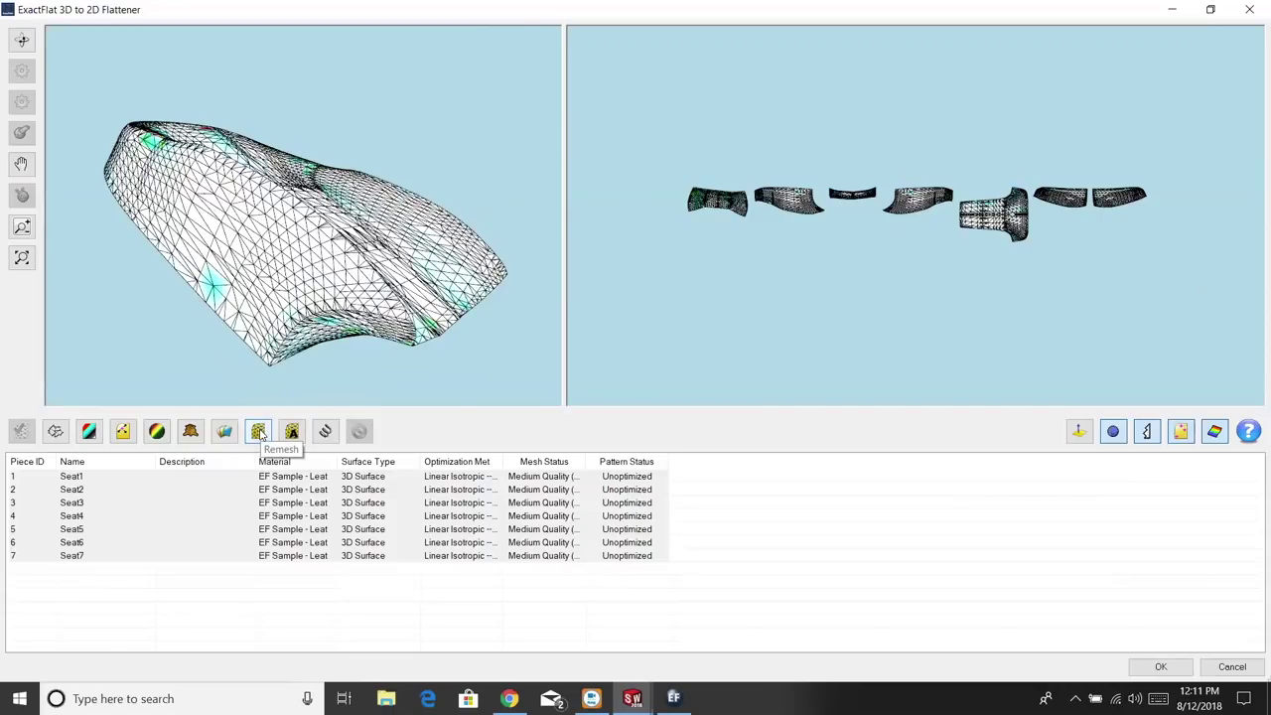
Remesh all seven pieces finer, optimize their flat patterns, and zoom onto Seat7
left_click(259, 432)
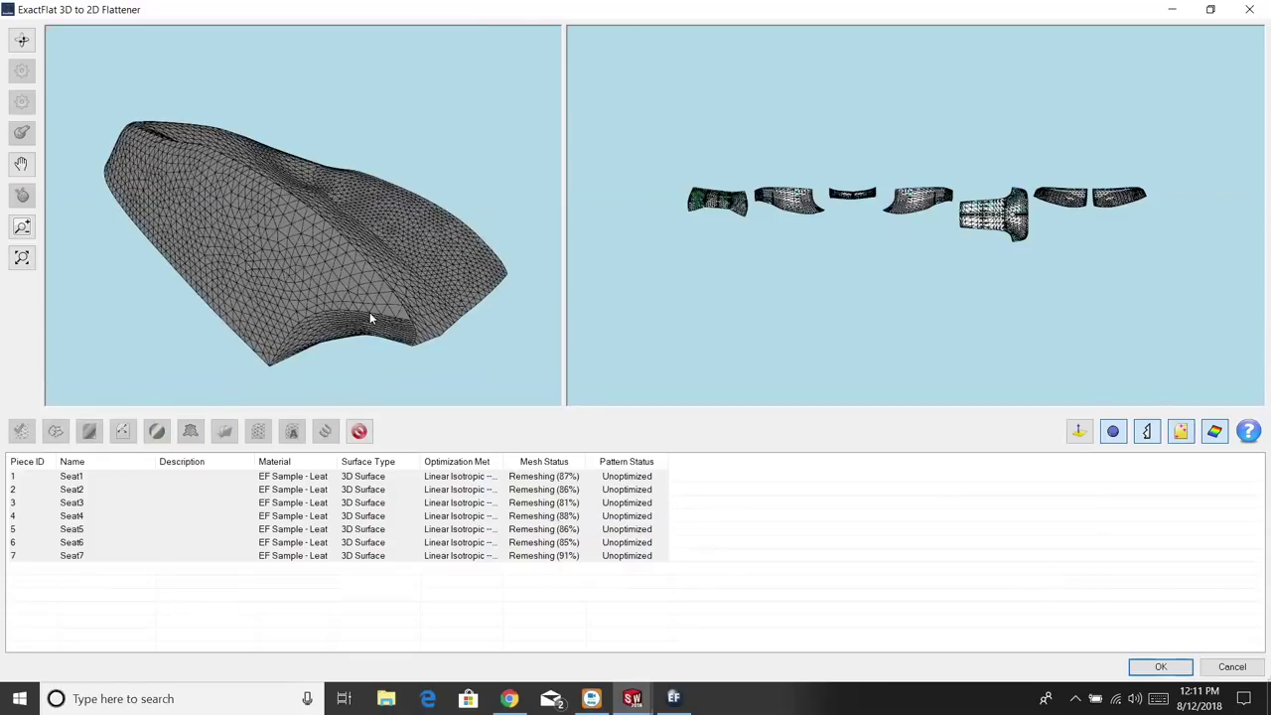
scroll(409, 288, "down", 2)
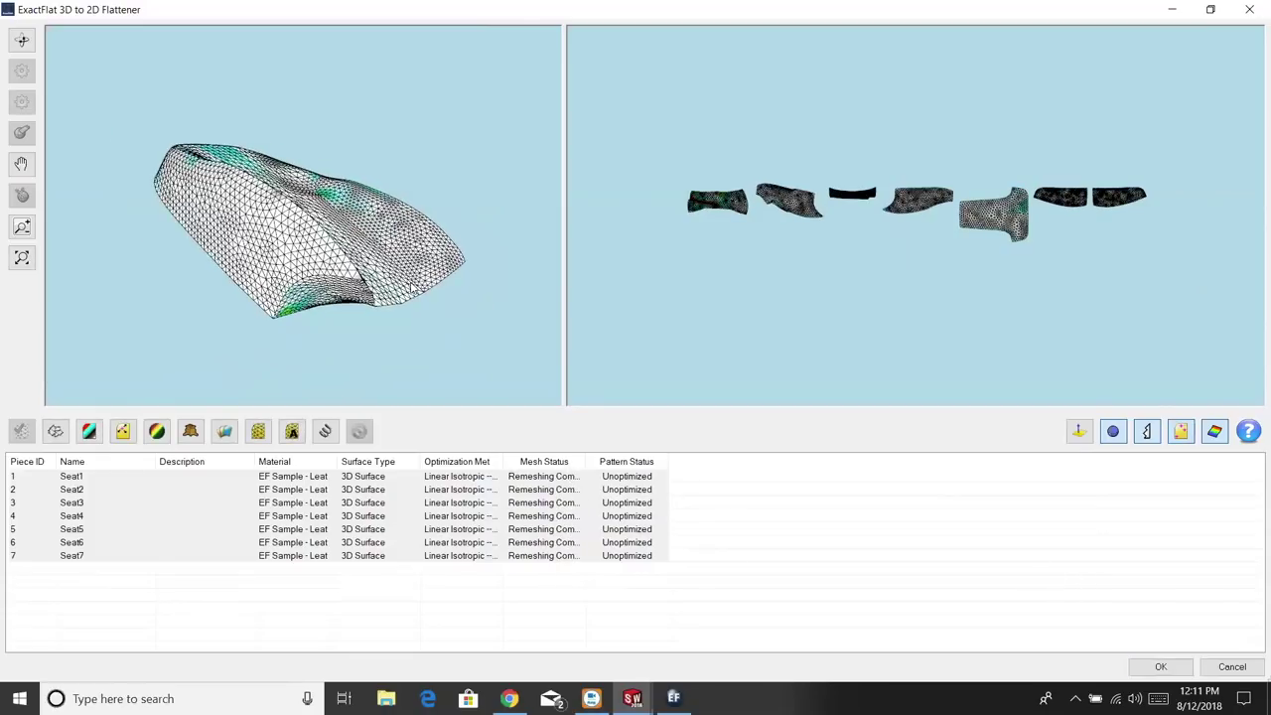
middle_click_drag(410, 288, 493, 235)
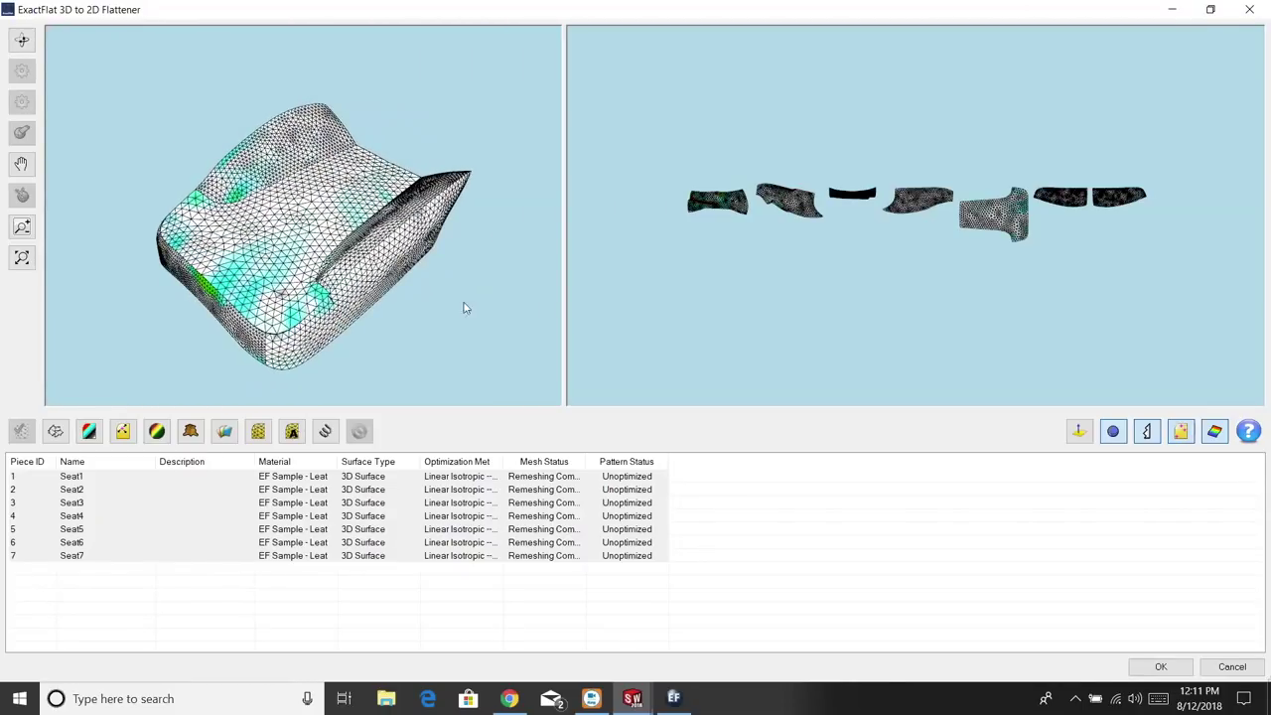
left_click(334, 441)
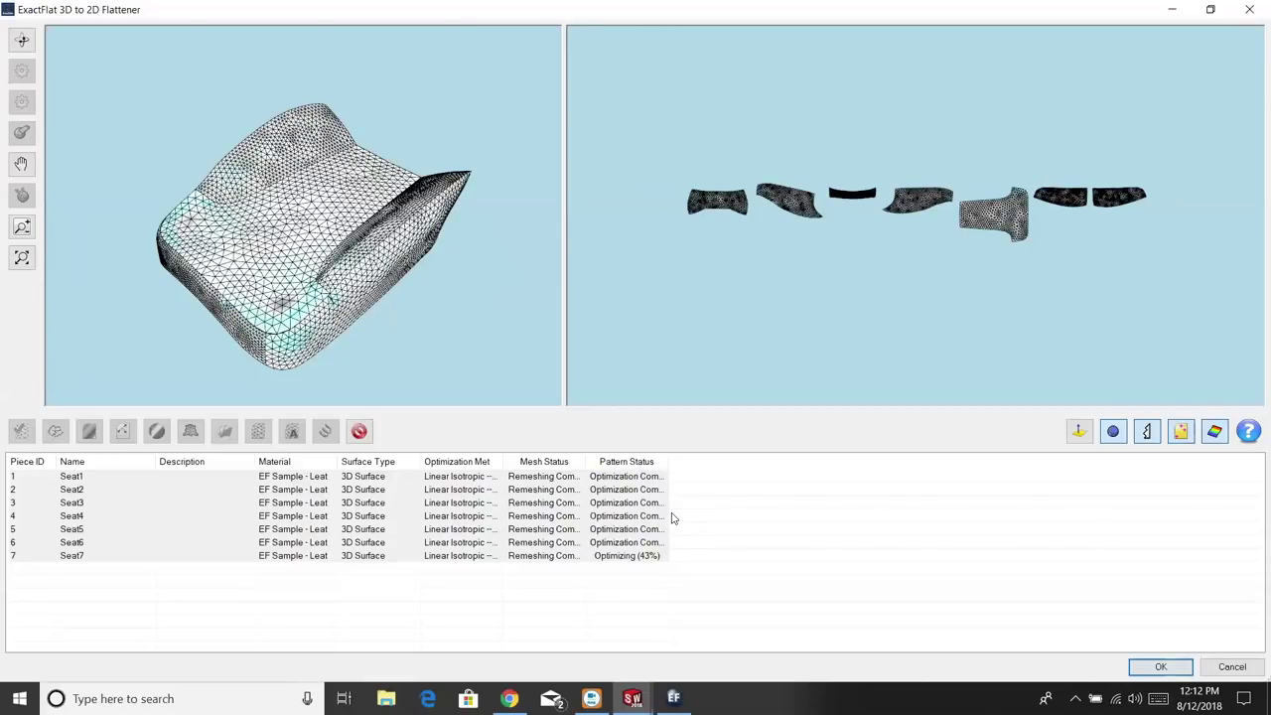
left_click(646, 556)
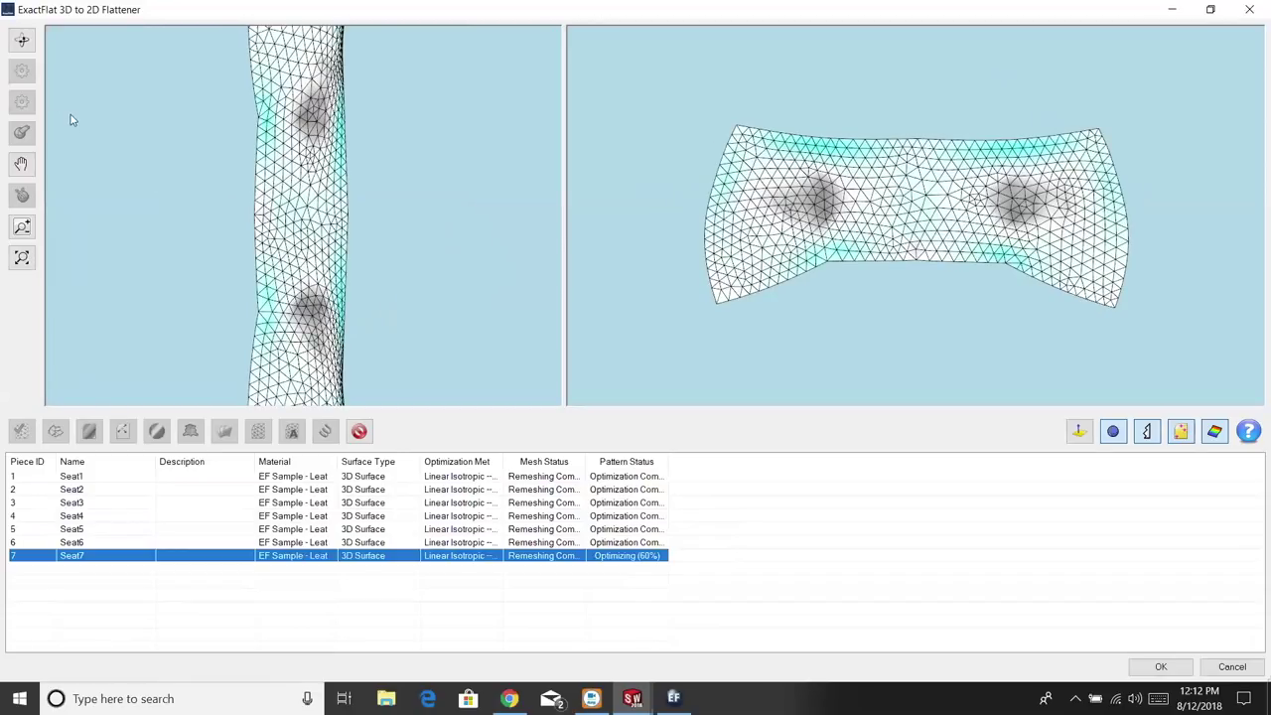
Orbit the Seat7 mesh to inspect it, then display all seven optimized pieces
left_click(22, 40)
left_click_drag(372, 298, 403, 224)
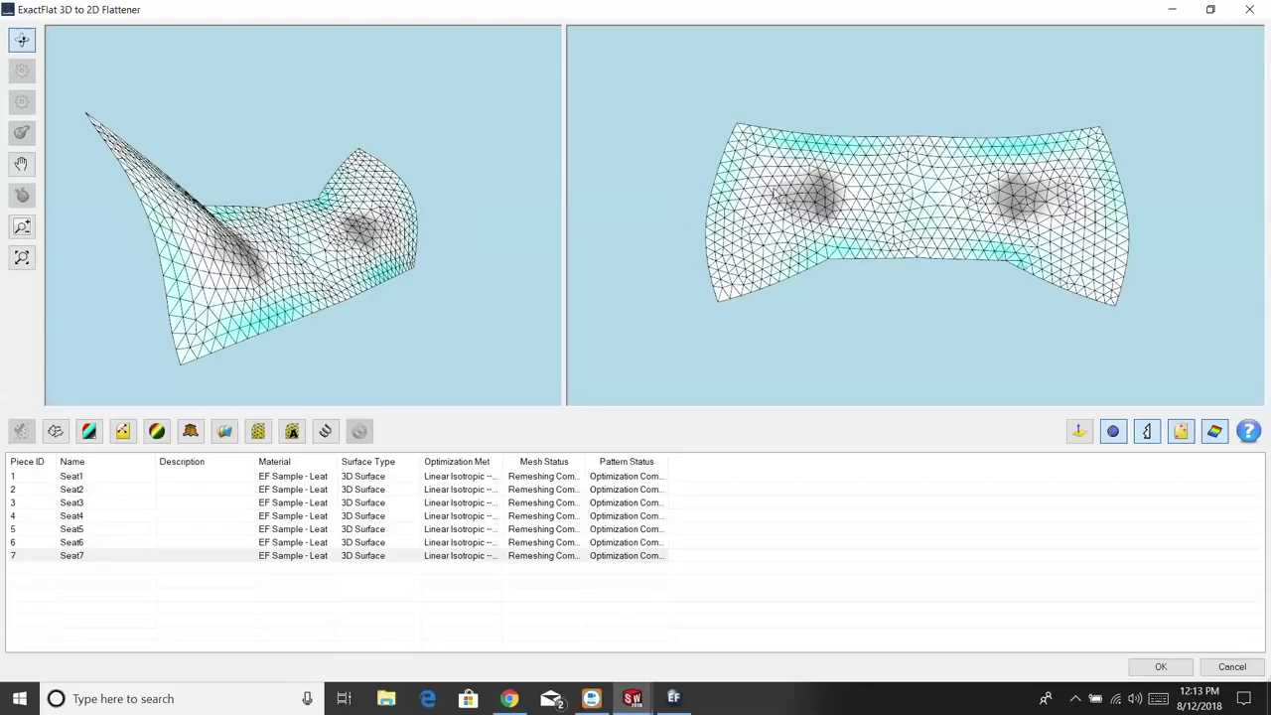
left_click(623, 479, "shift")
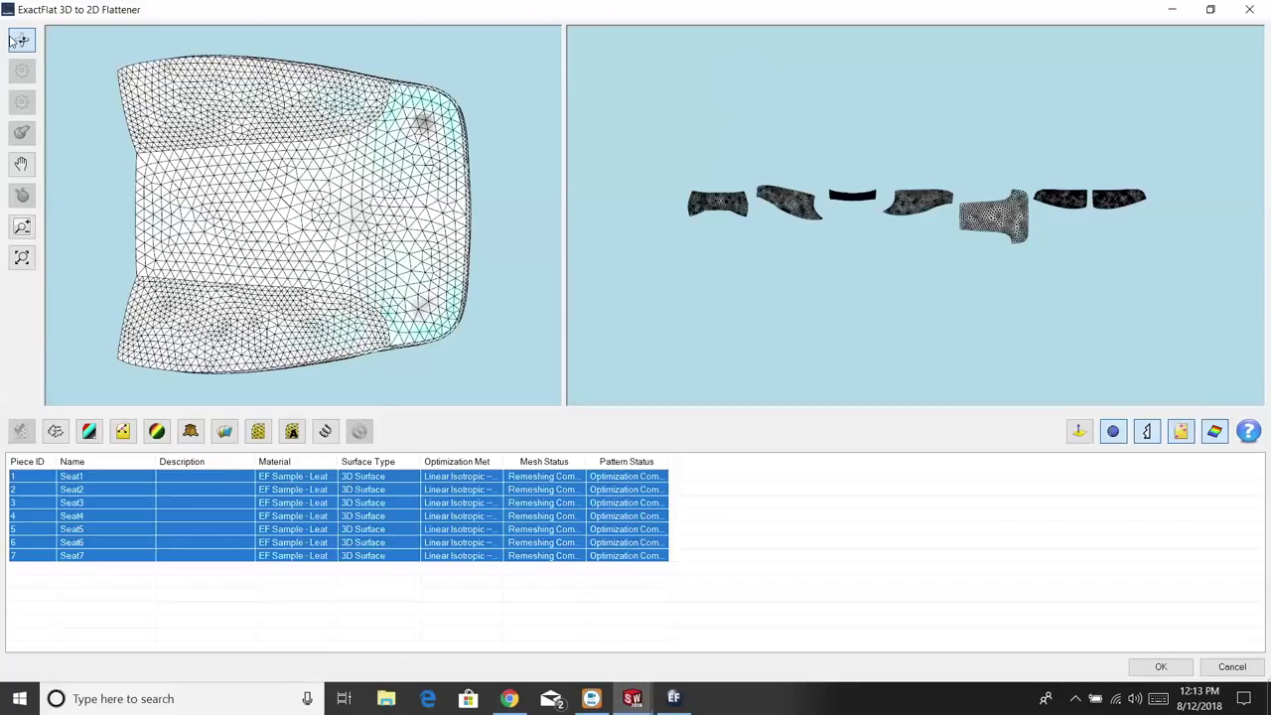
Orbit the seat mesh to an oblique side view and accept the patterns with OK
left_click(14, 40)
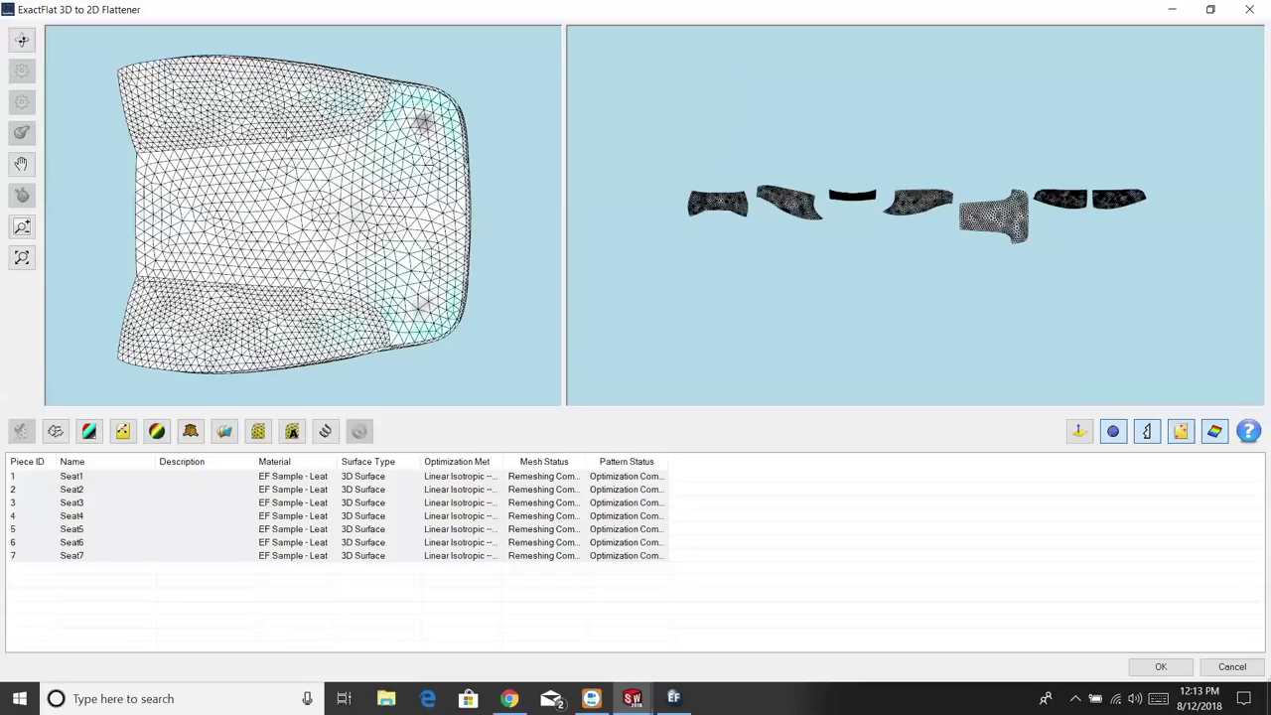
left_click_drag(288, 124, 240, 183)
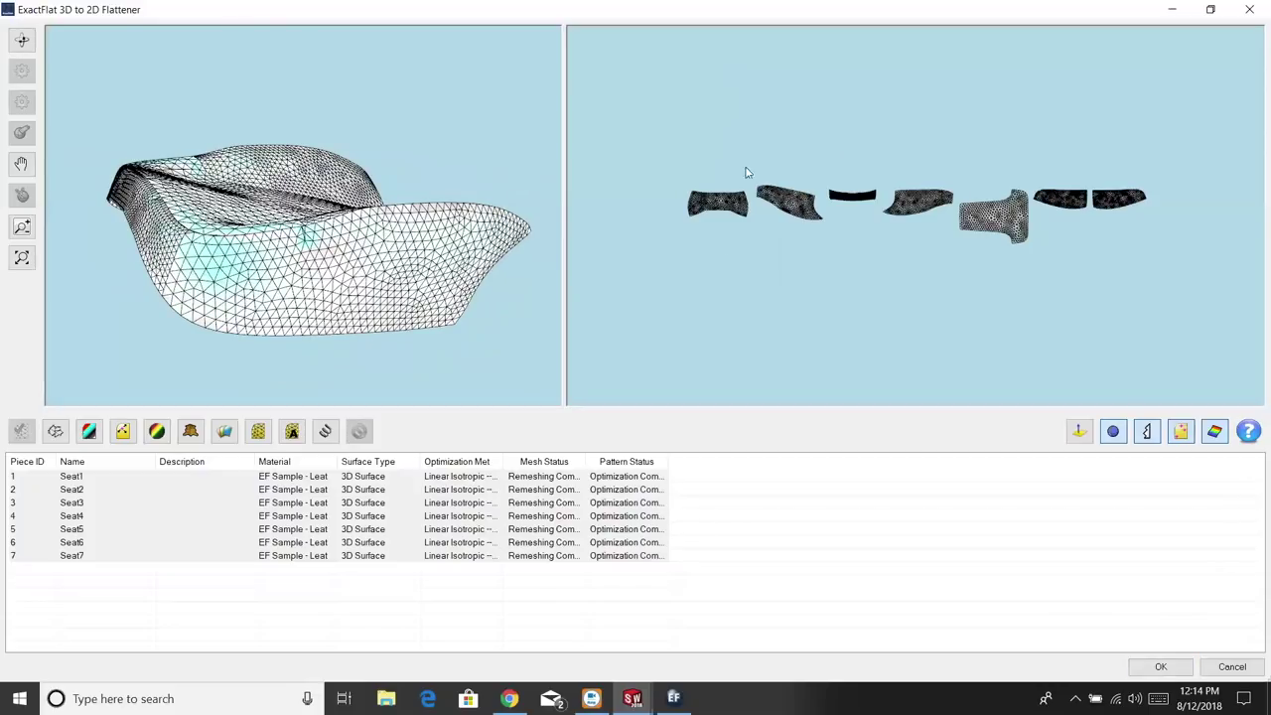
left_click(1172, 670)
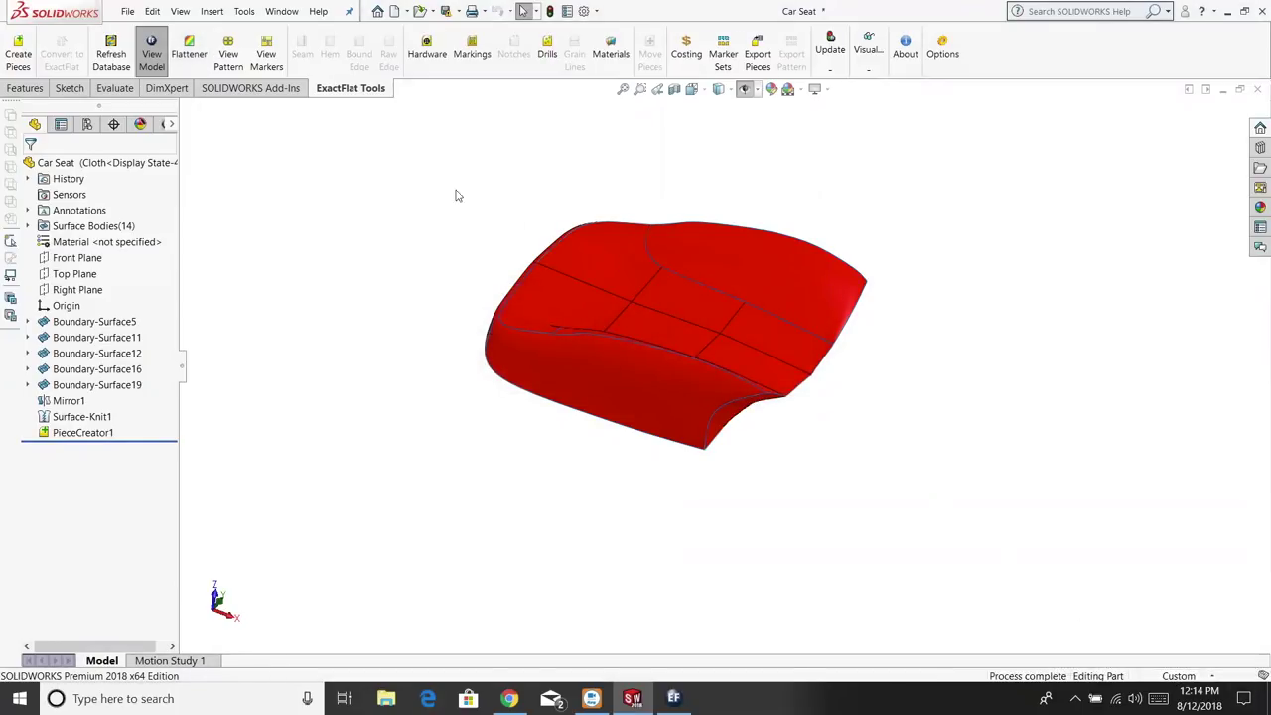
Switch to View Pattern to lay out the seven flattened red pieces side by side
left_click(236, 62)
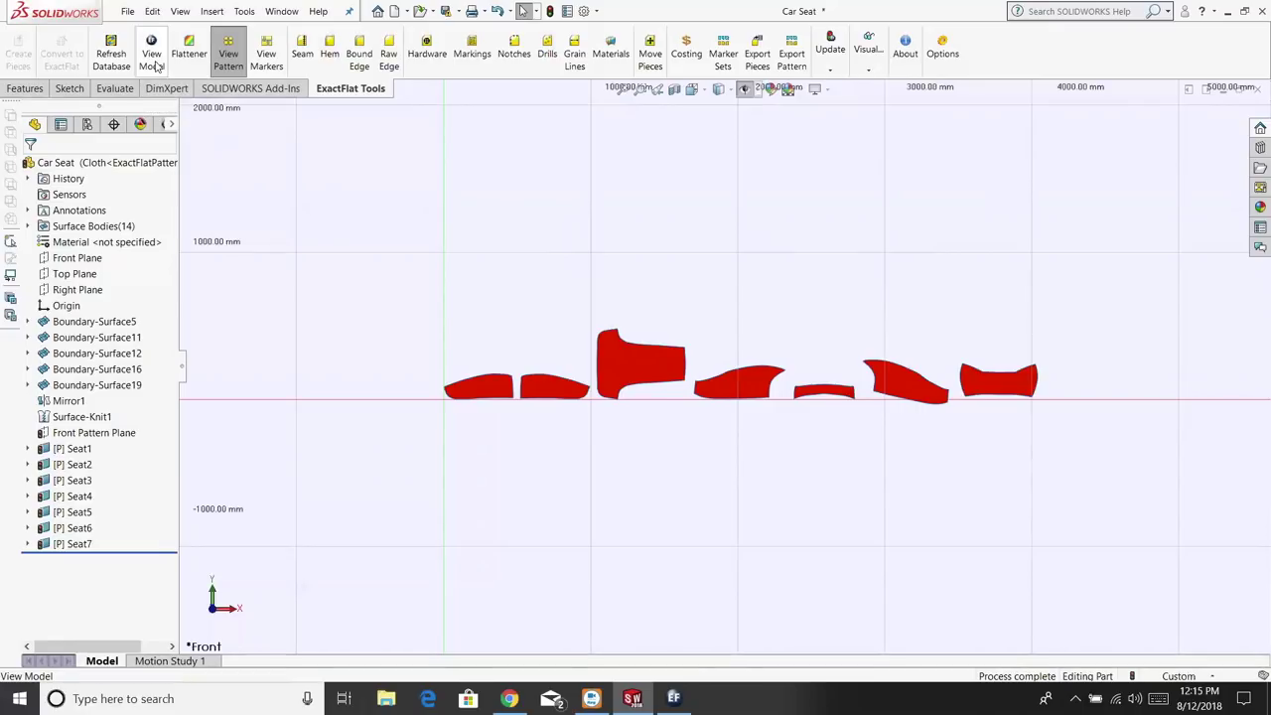
Return to the 3D car seat model, then show the seven flattened seat patterns again
left_click(155, 64)
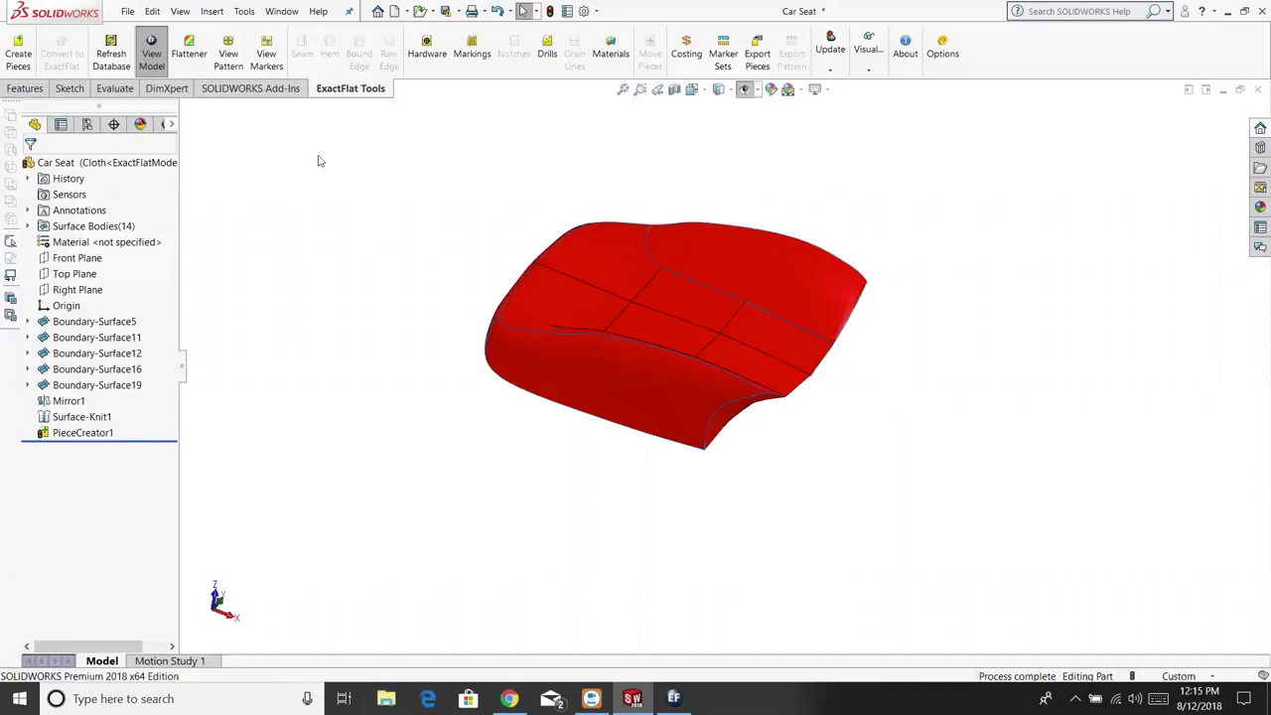
left_click(225, 70)
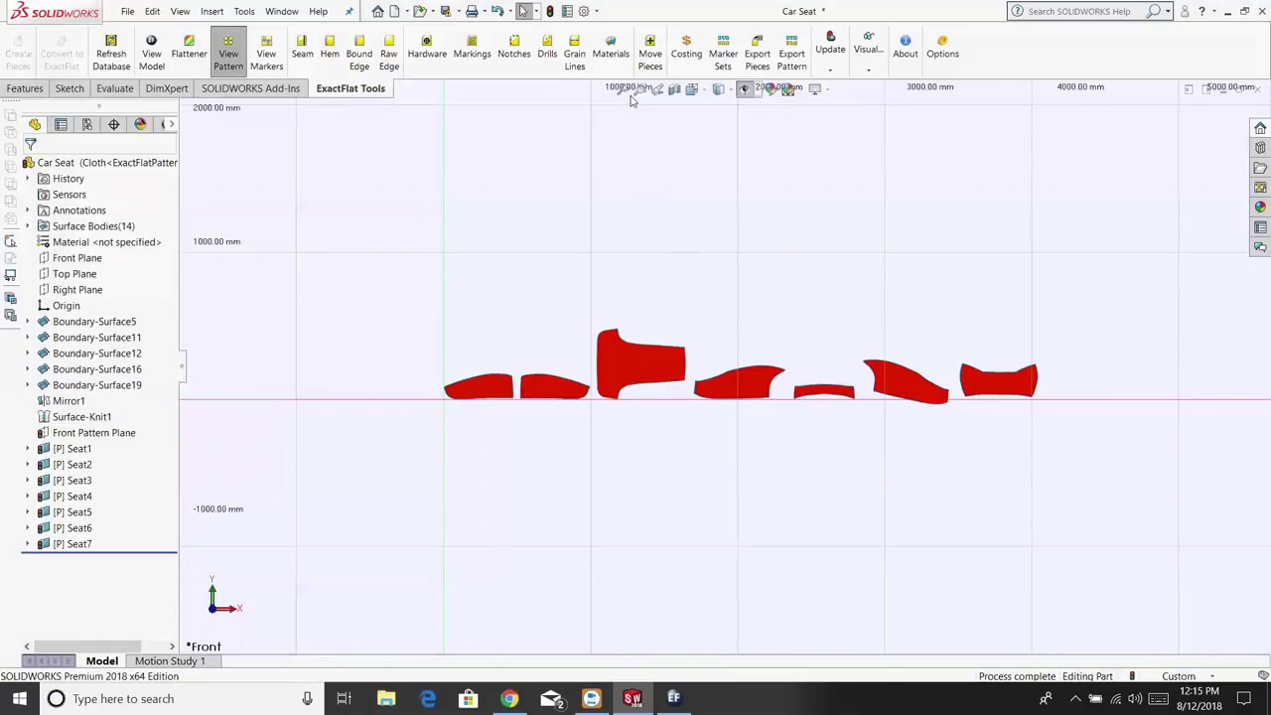
Translate the large Seat3 pattern piece up above the row of pieces
left_click(651, 53)
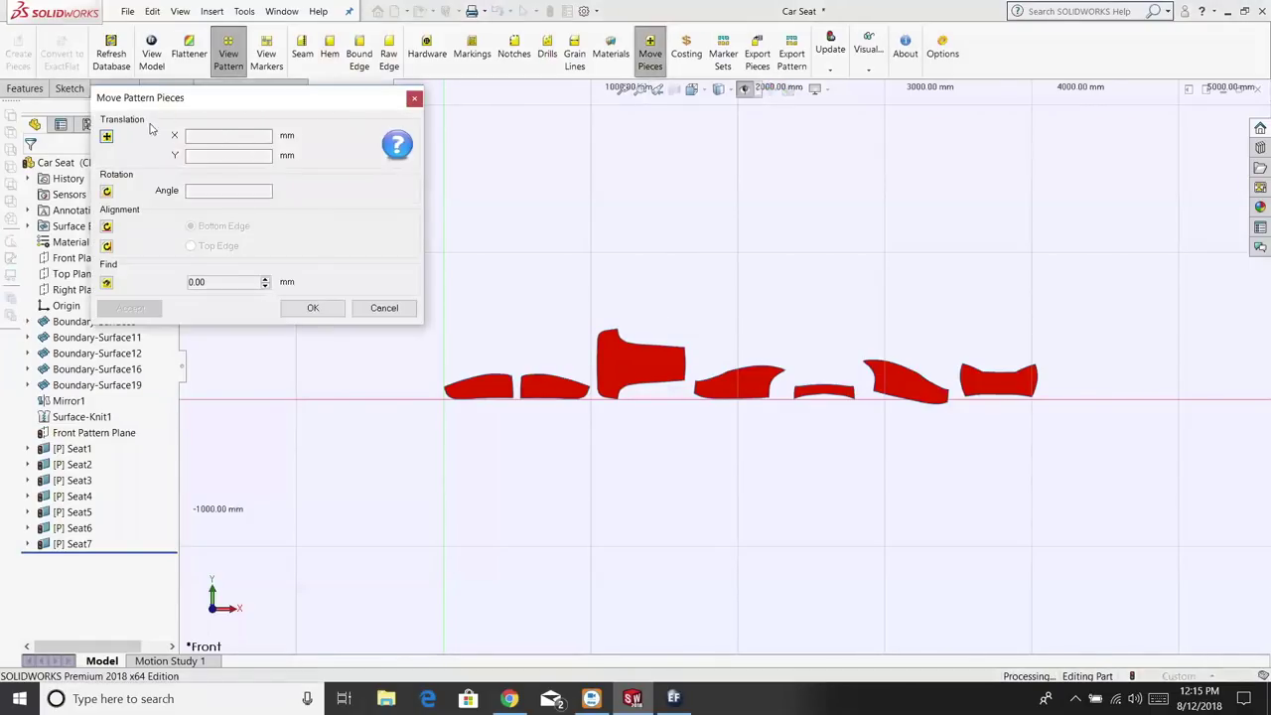
left_click(107, 137)
left_click_drag(639, 375, 660, 217)
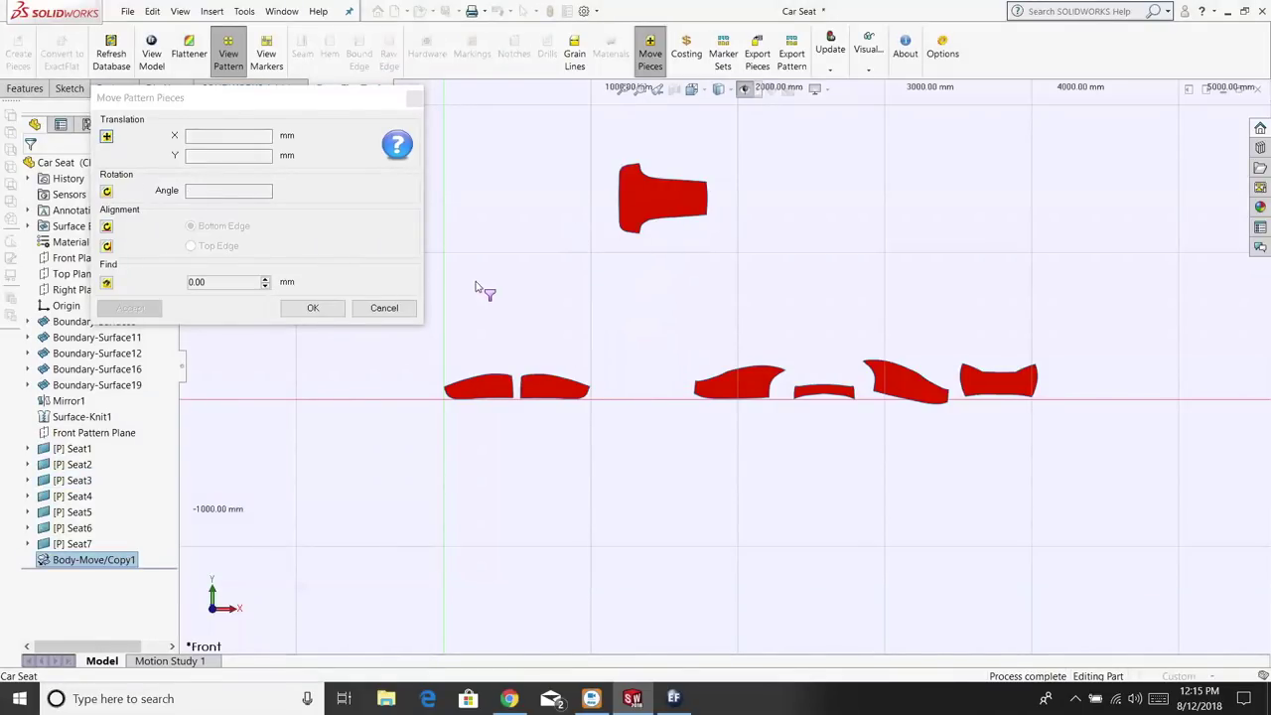
Set the Find gap for edge-matching placement to 70.00 mm
left_click(235, 286)
left_click_drag(234, 286, 144, 269)
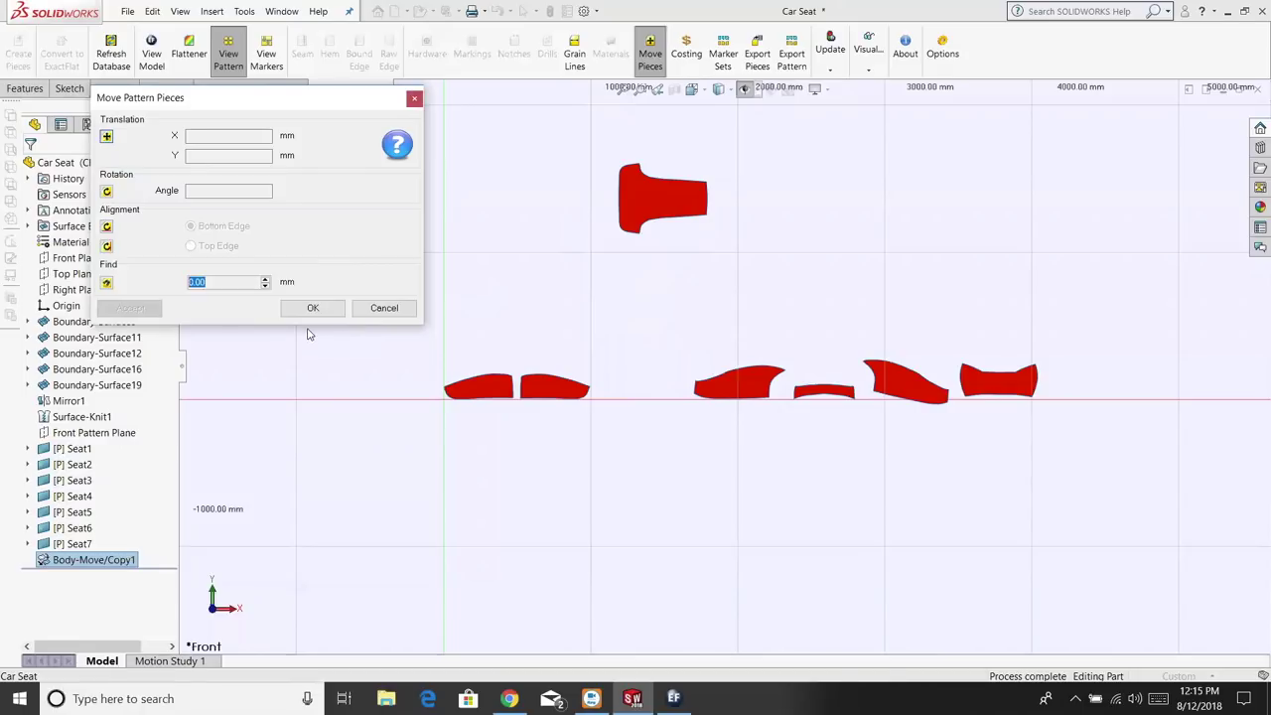
left_click(108, 284)
left_click_drag(206, 282, 188, 283)
type("7")
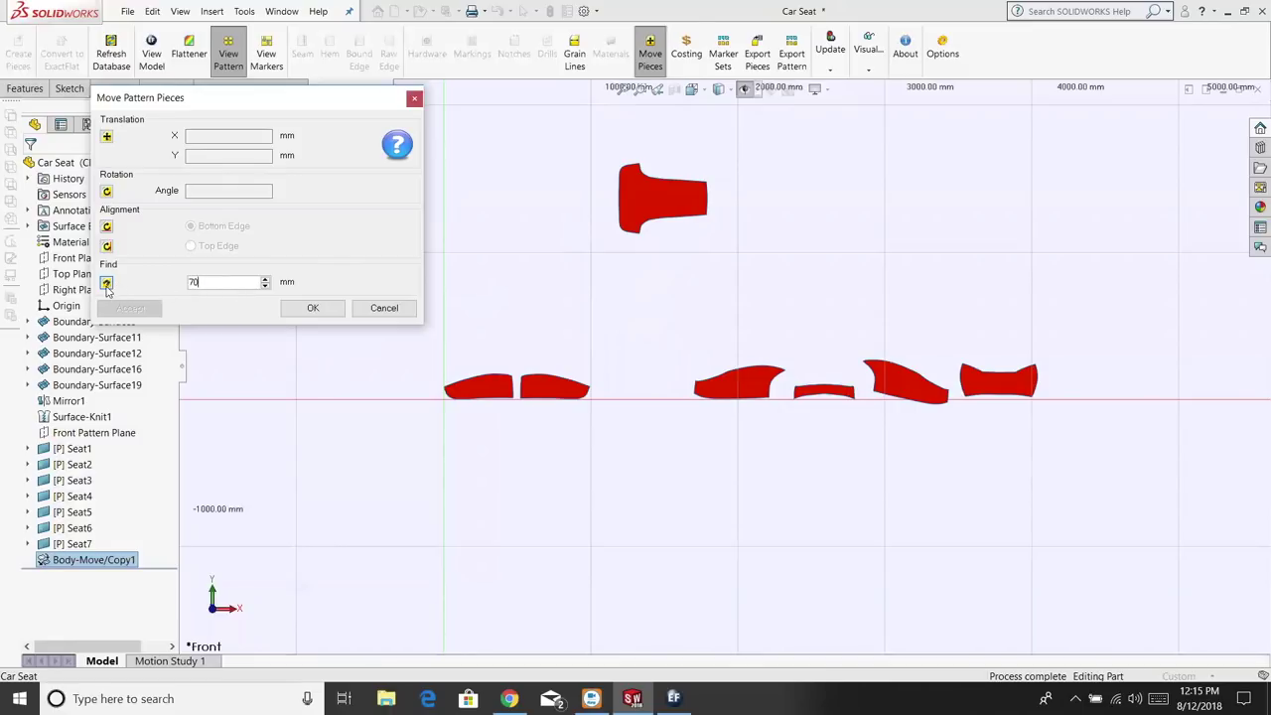
left_click(107, 284)
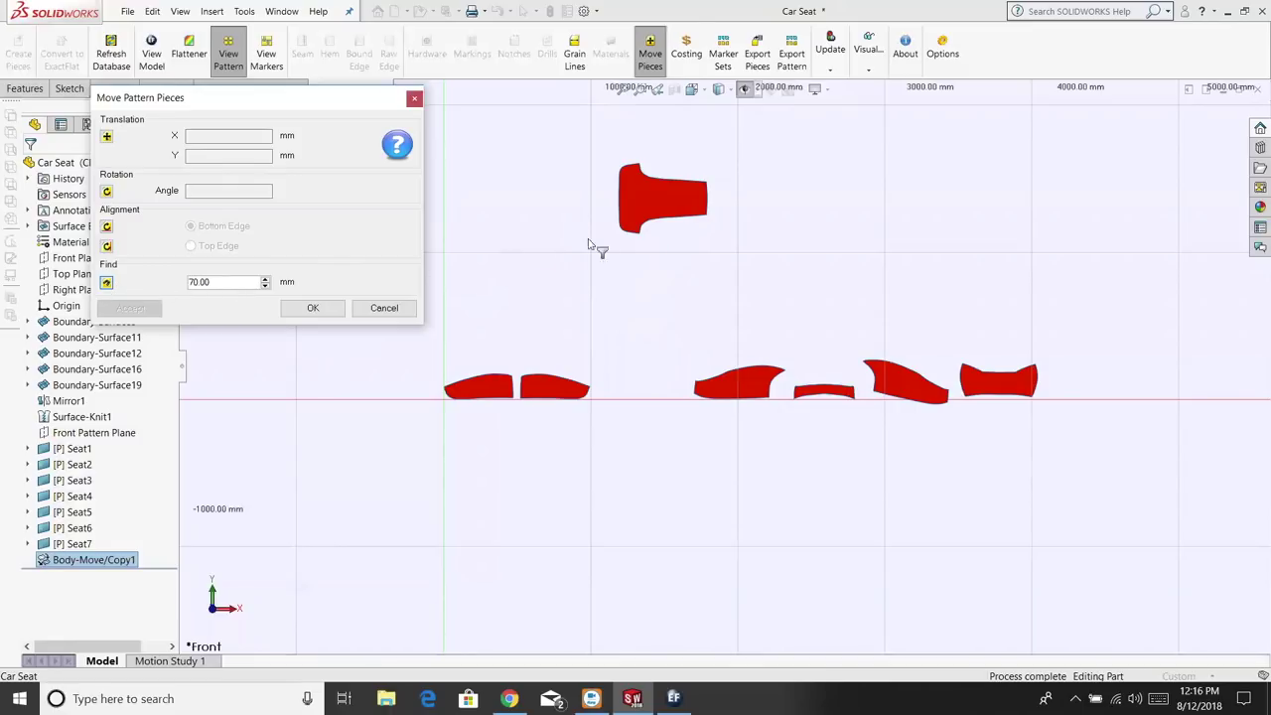
Snap the matching pieces to Seat3's bottom, top, left and right edges with 70 mm gaps
left_click(671, 222)
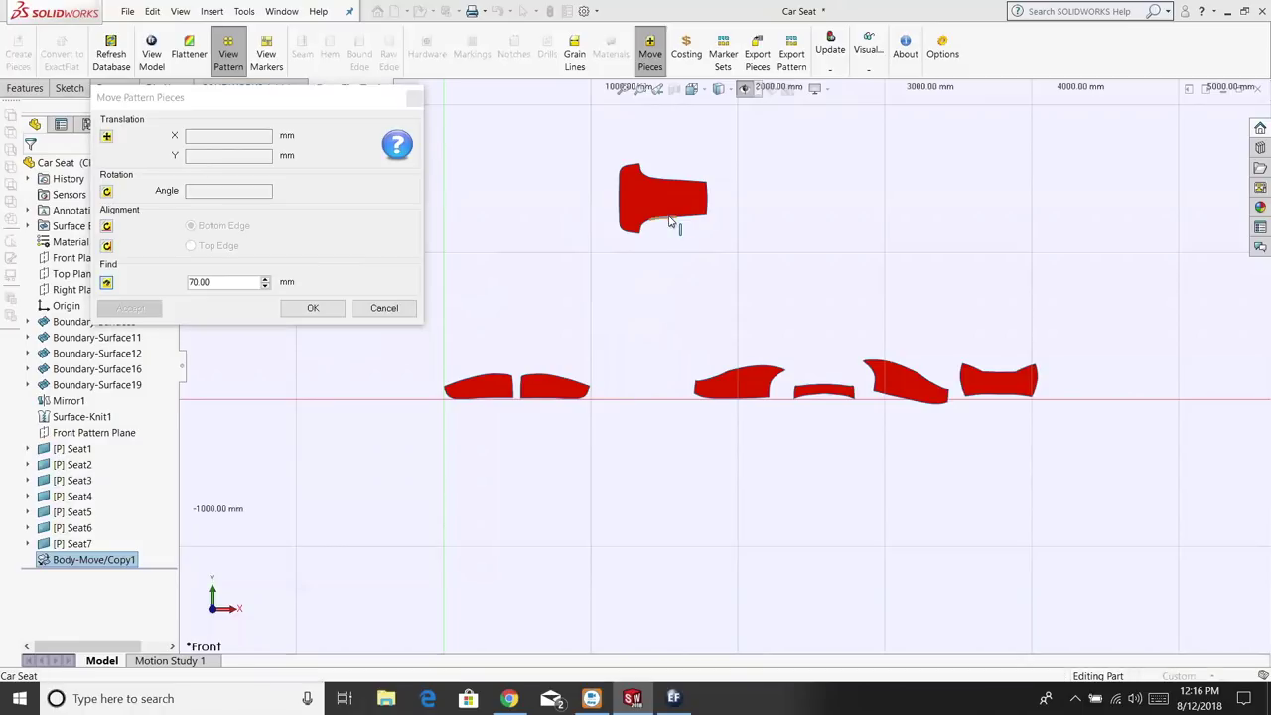
left_click(670, 222)
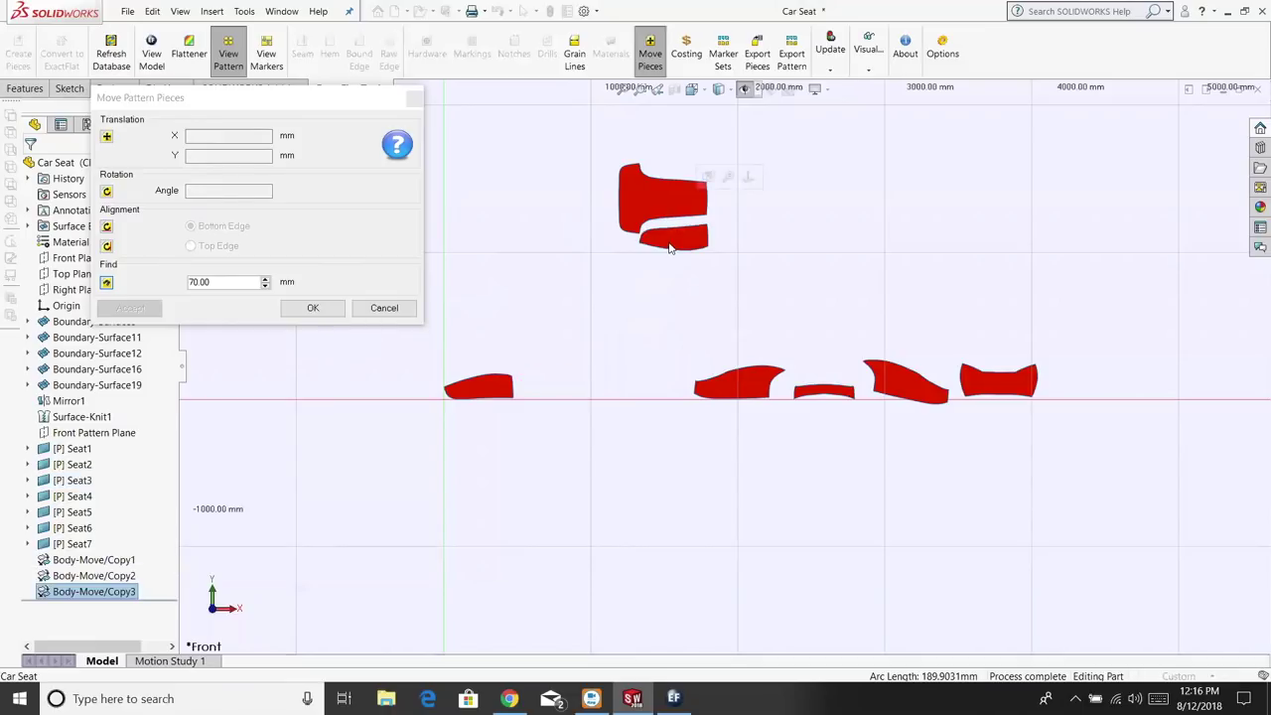
left_click(671, 180)
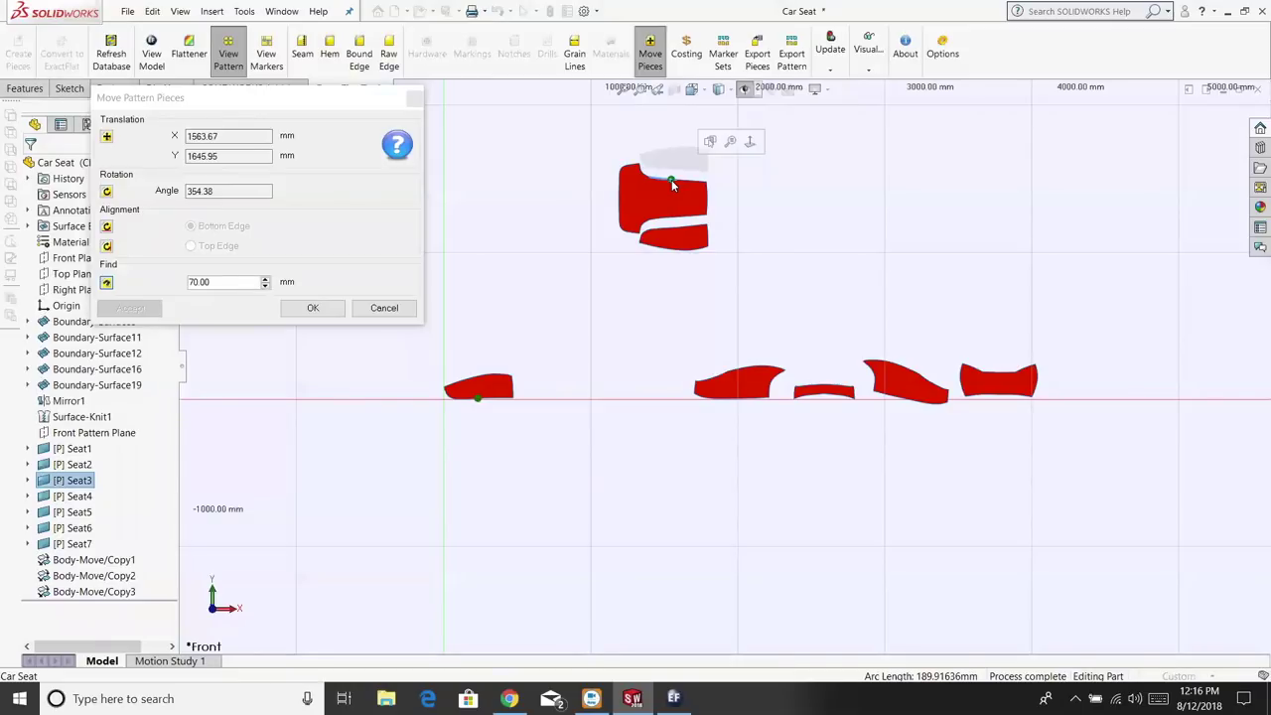
left_click(667, 252)
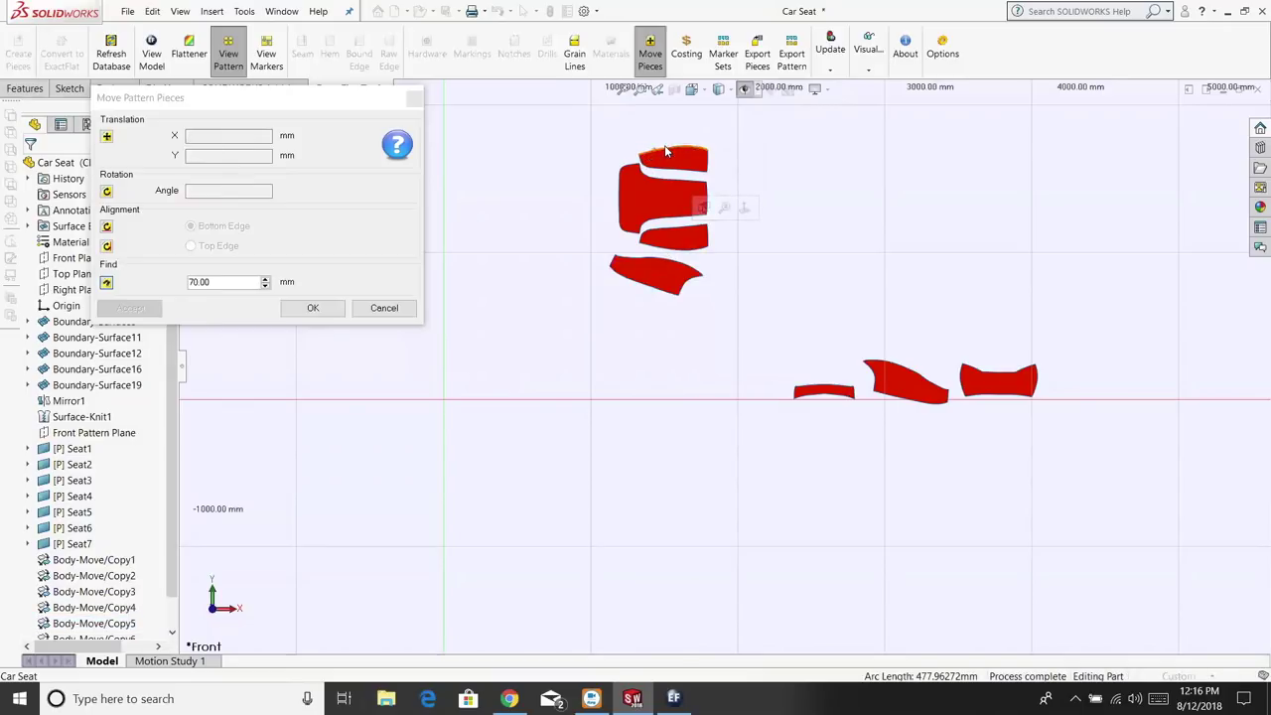
left_click(667, 151)
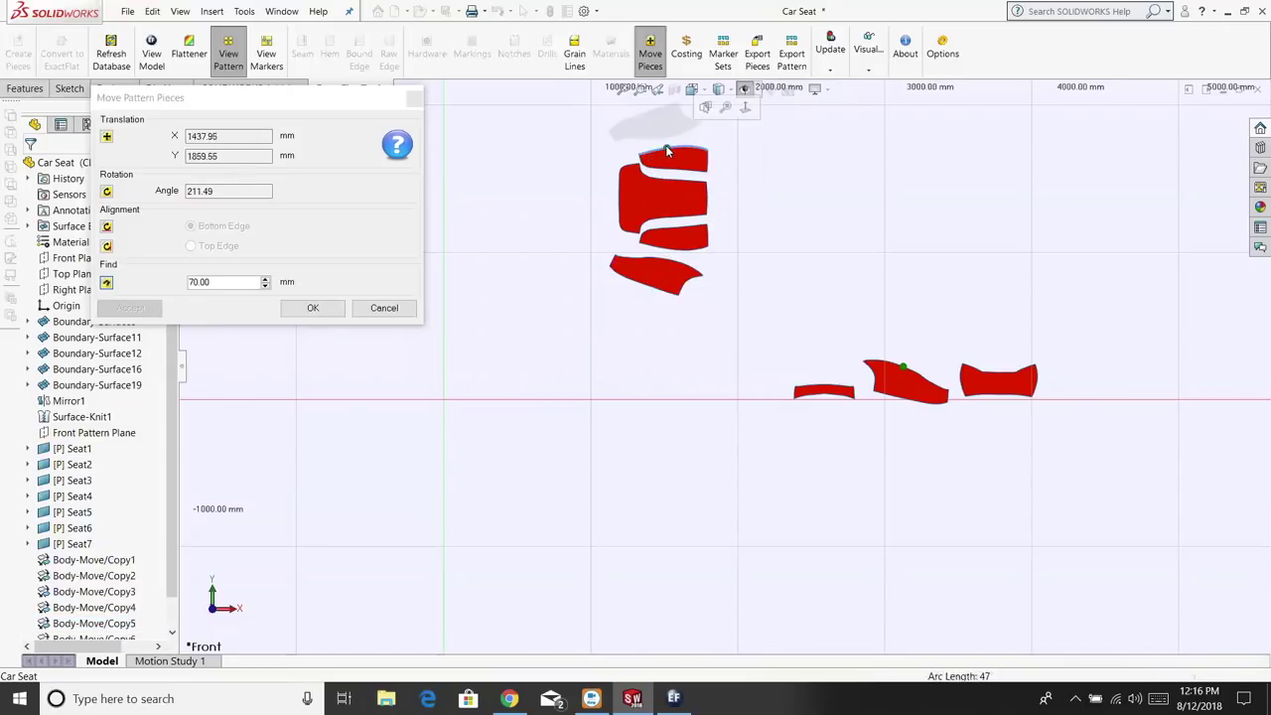
left_click(617, 203)
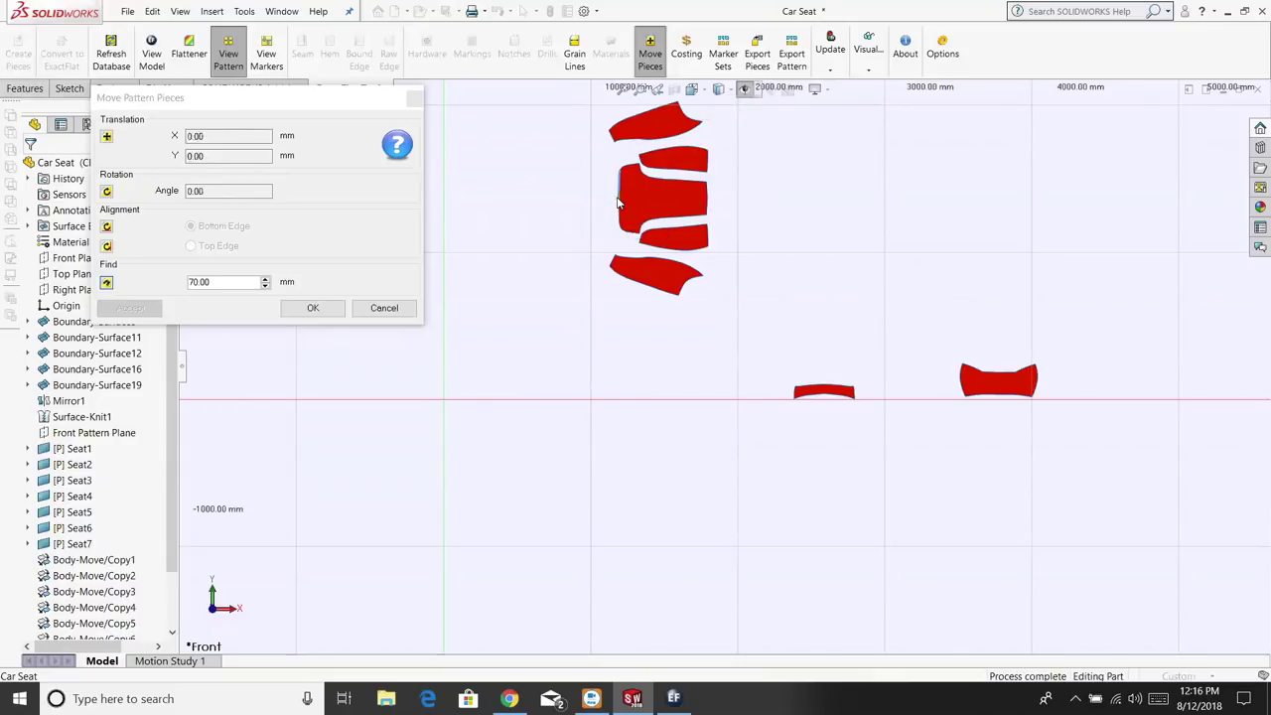
left_click(707, 202)
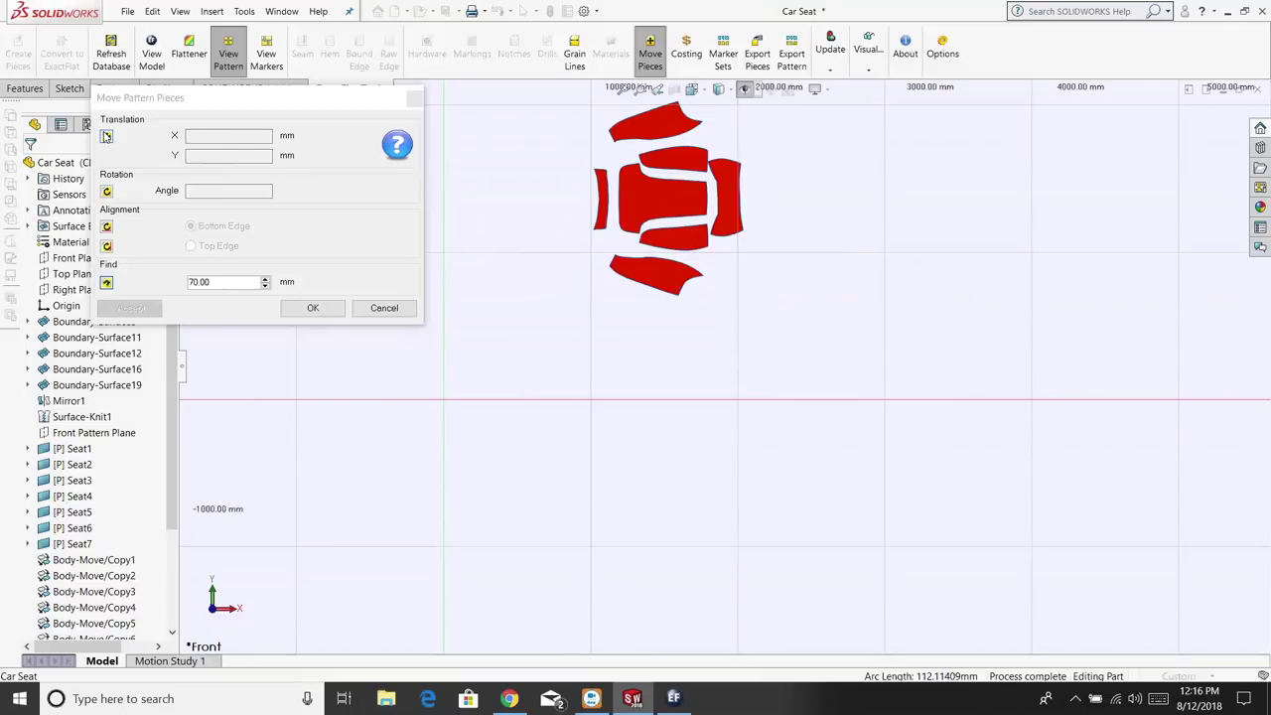
left_click(747, 205)
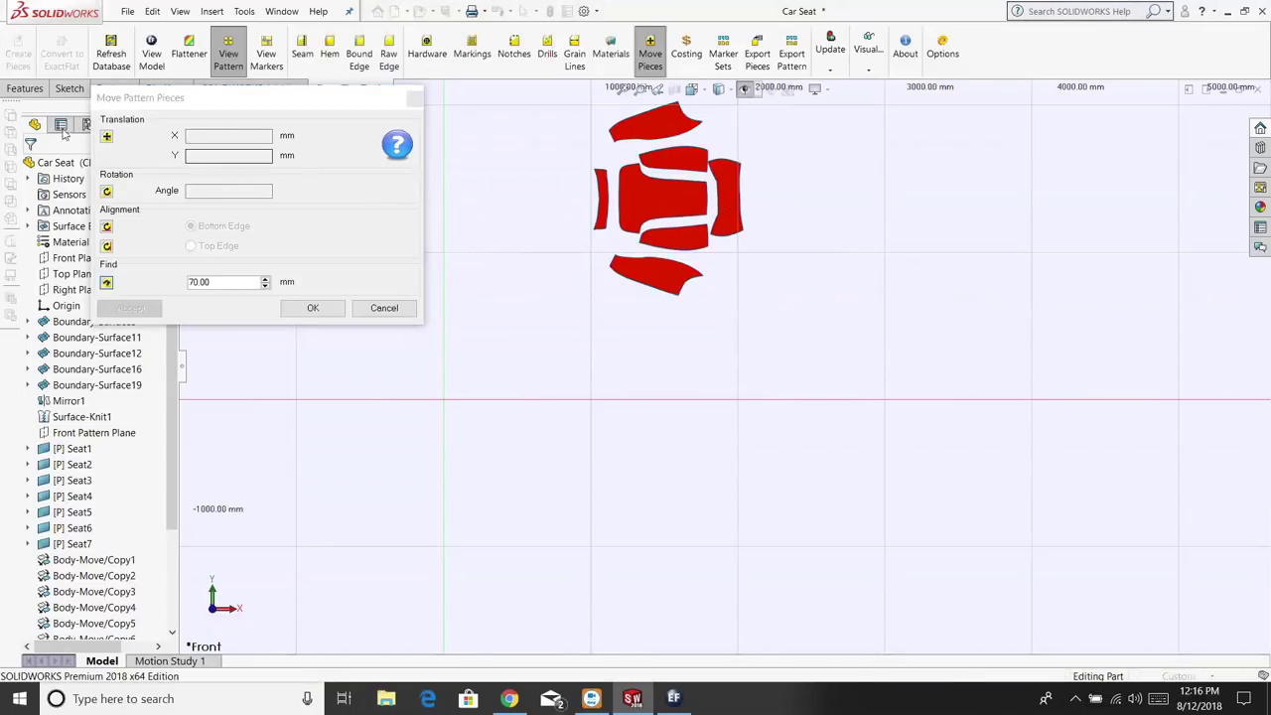
Shift the right-hand Seat7 piece slightly further right
left_click(108, 136)
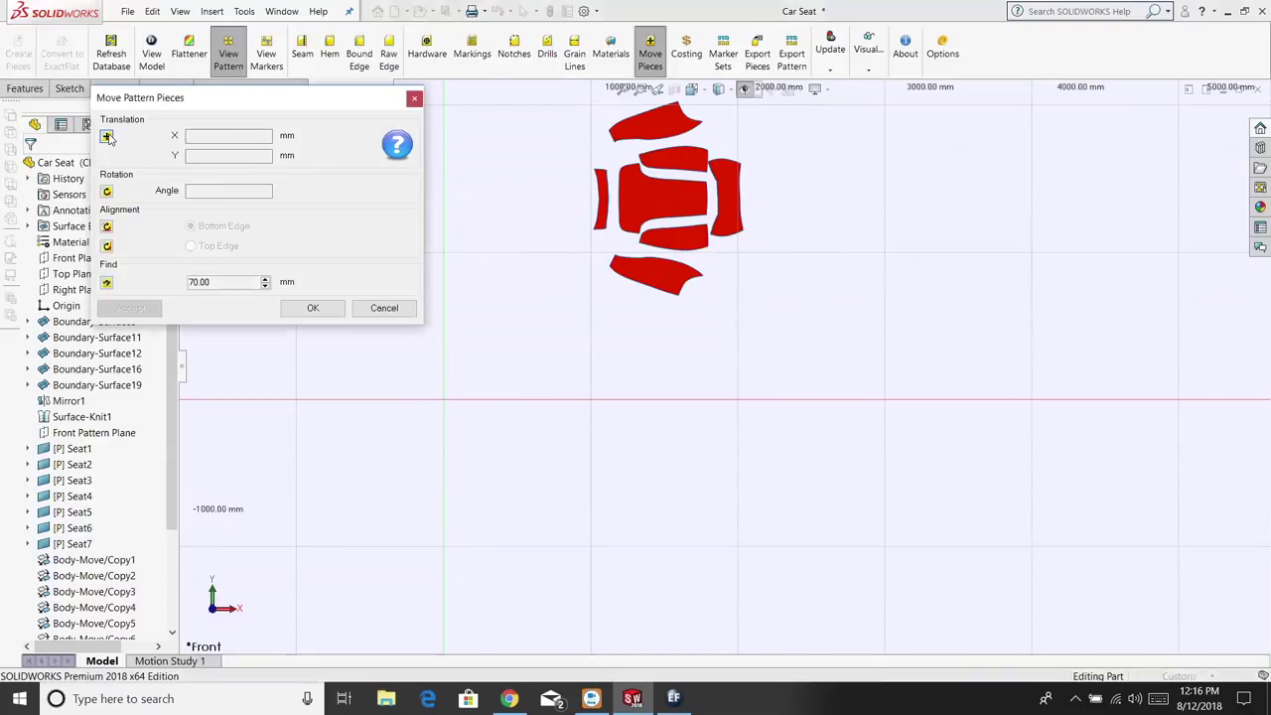
left_click(731, 199)
left_click(827, 202)
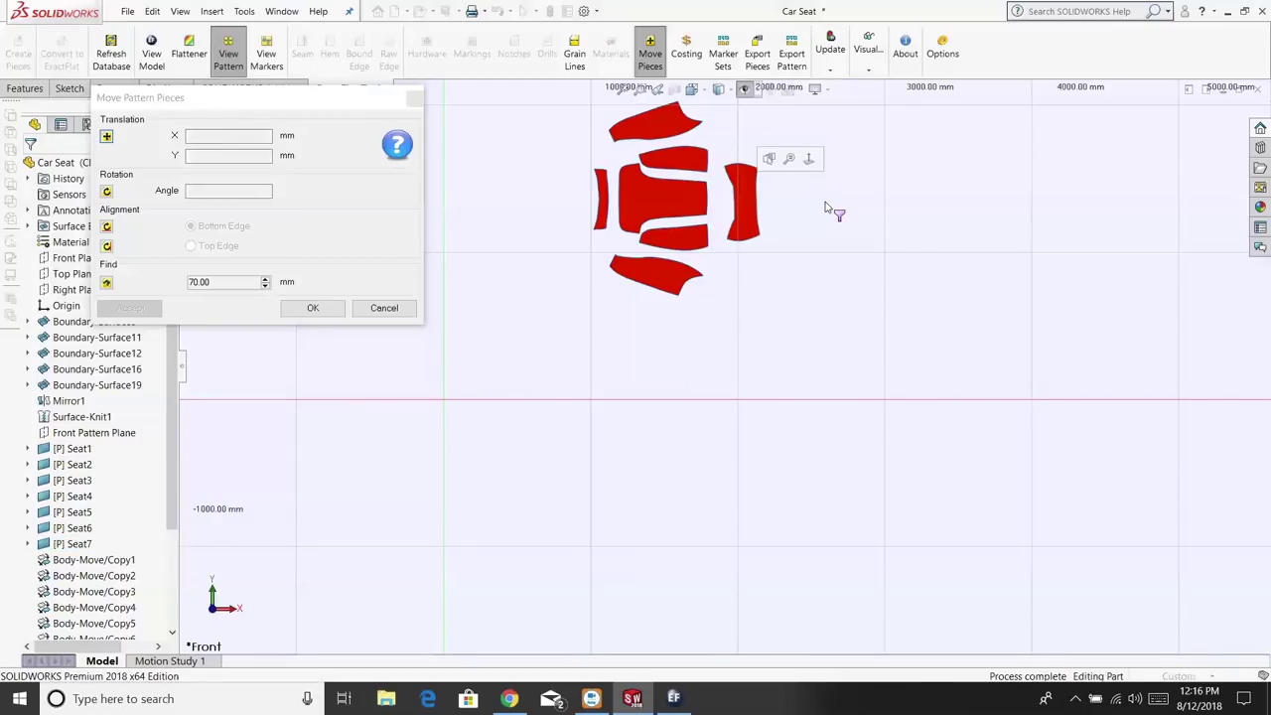
Fit and pan the view so the pieces sit further left, then close Move Pattern Pieces
left_click(622, 89)
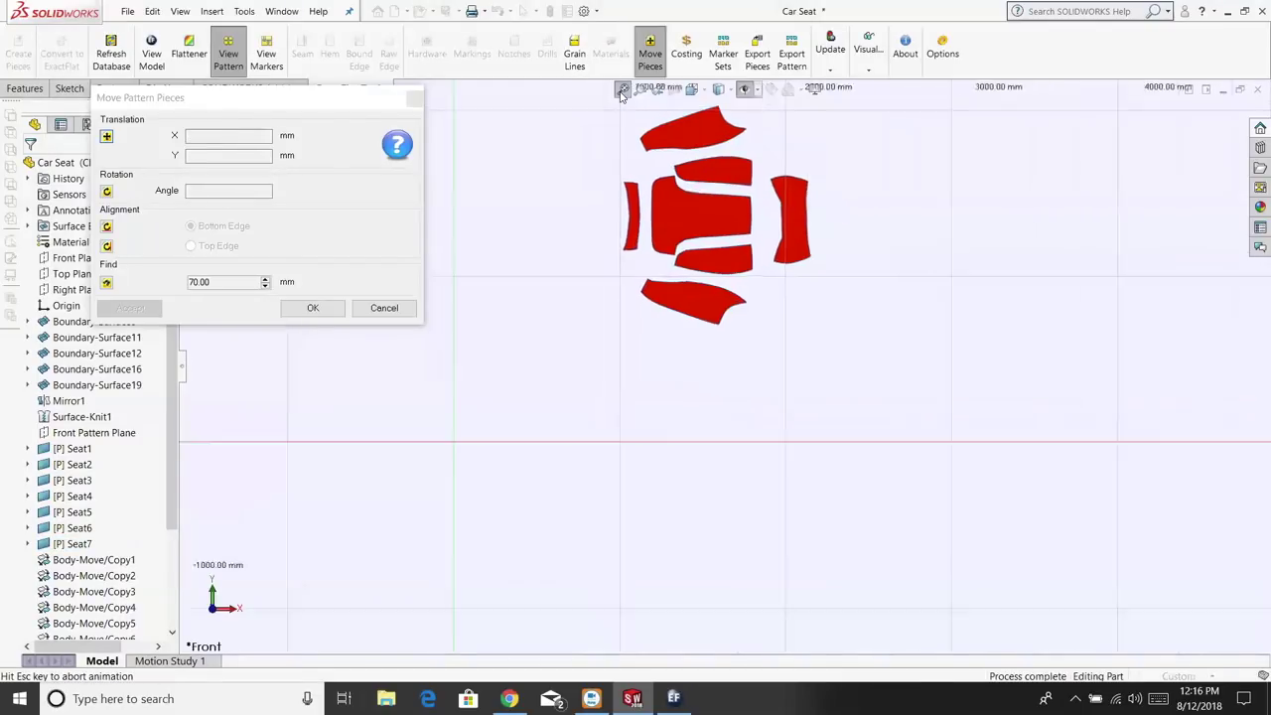
right_click(577, 169)
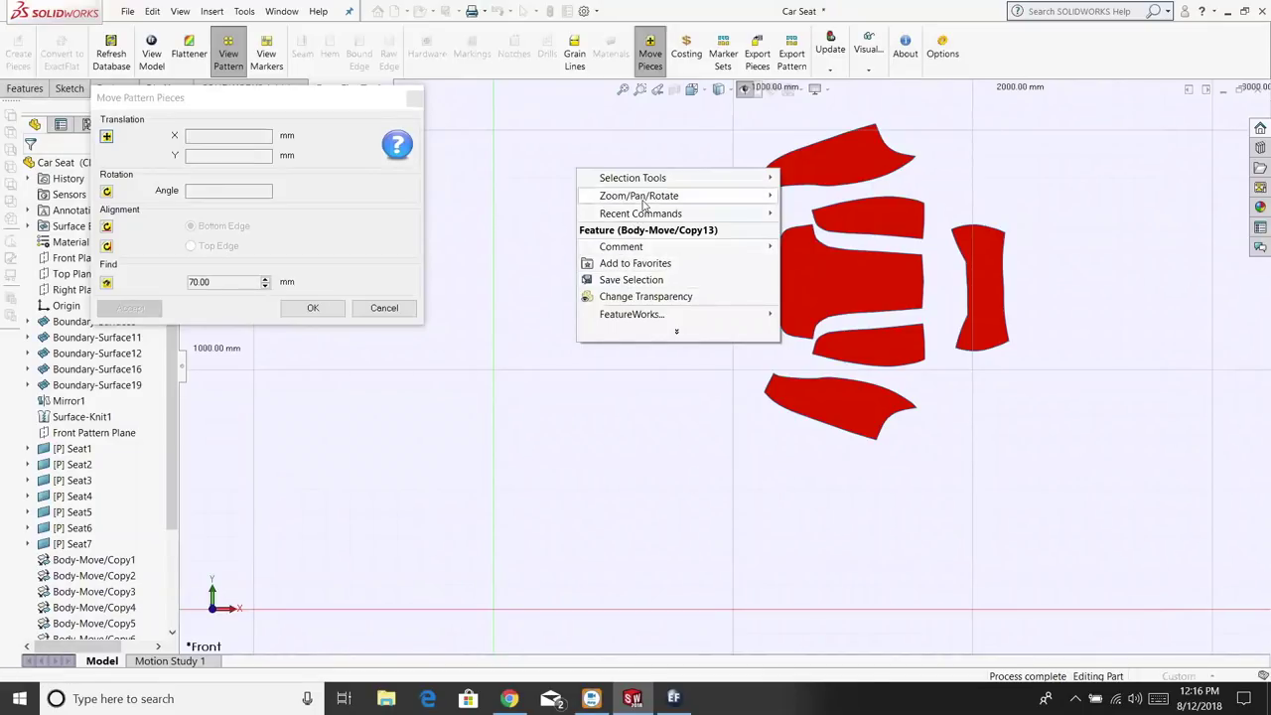
mouse_move(640, 199)
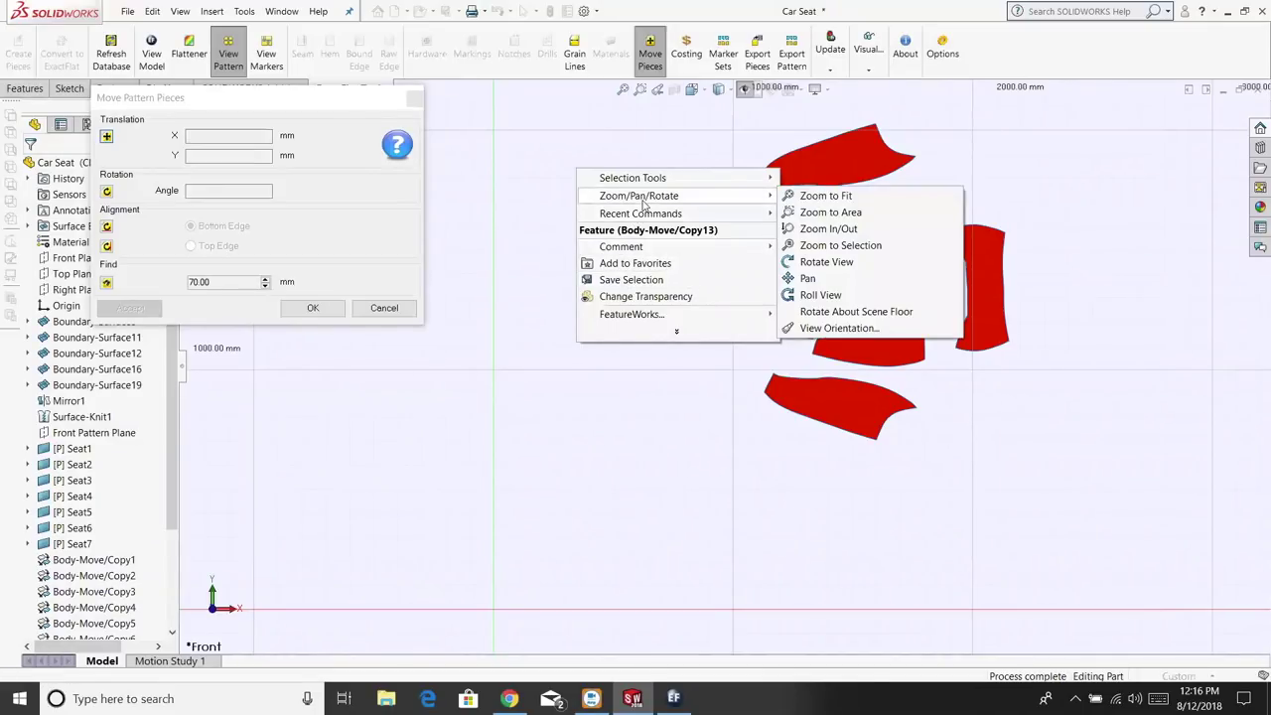
left_click(807, 278)
left_click_drag(696, 306, 576, 337)
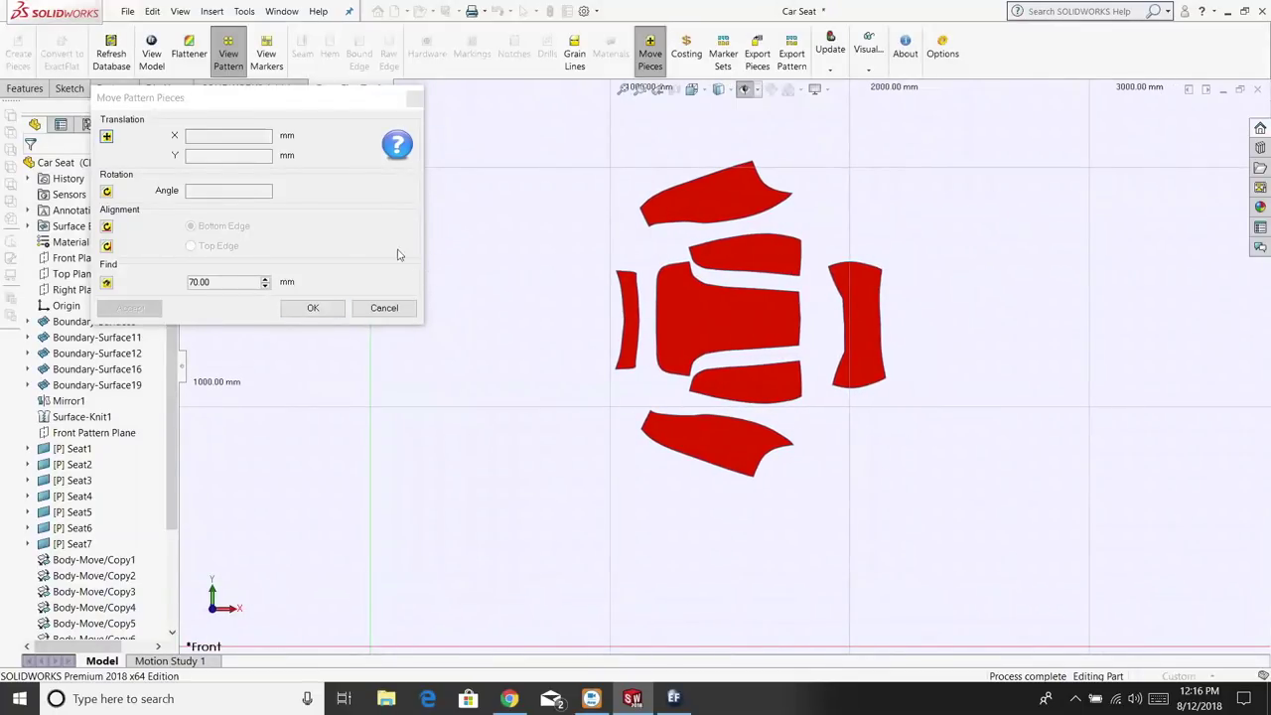
left_click(412, 100)
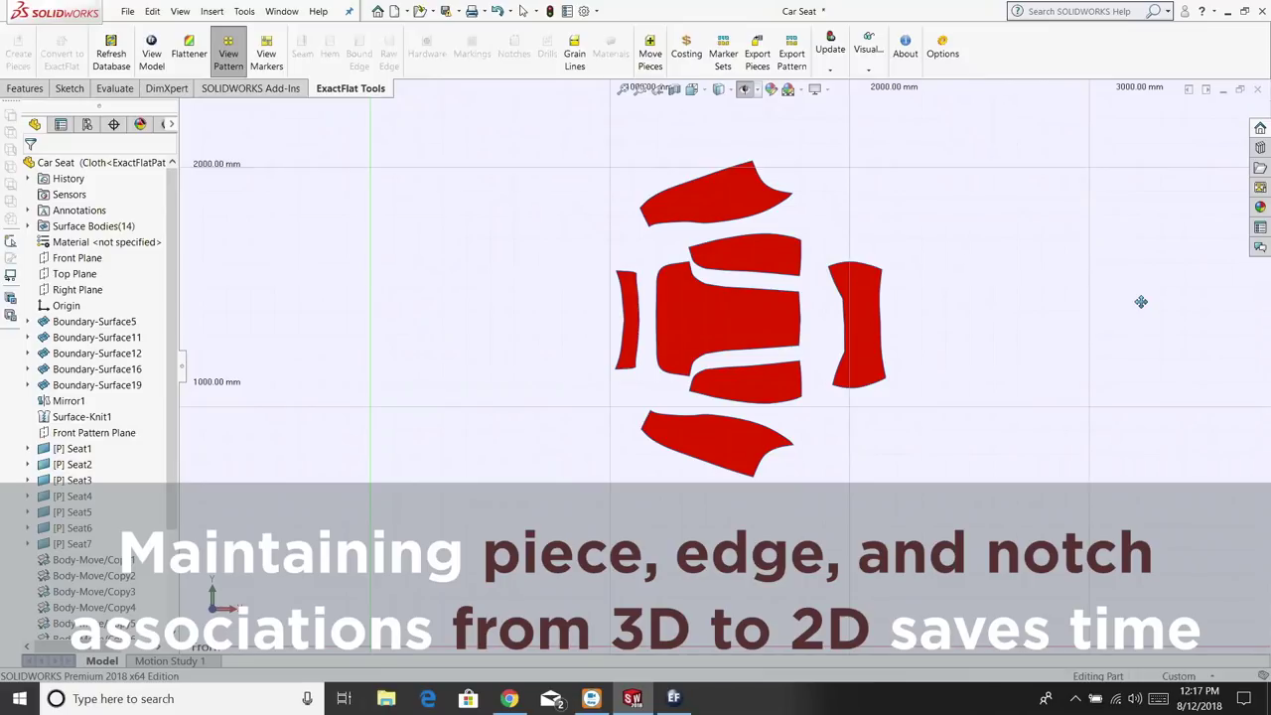
right_click(1141, 302)
left_click(1142, 312)
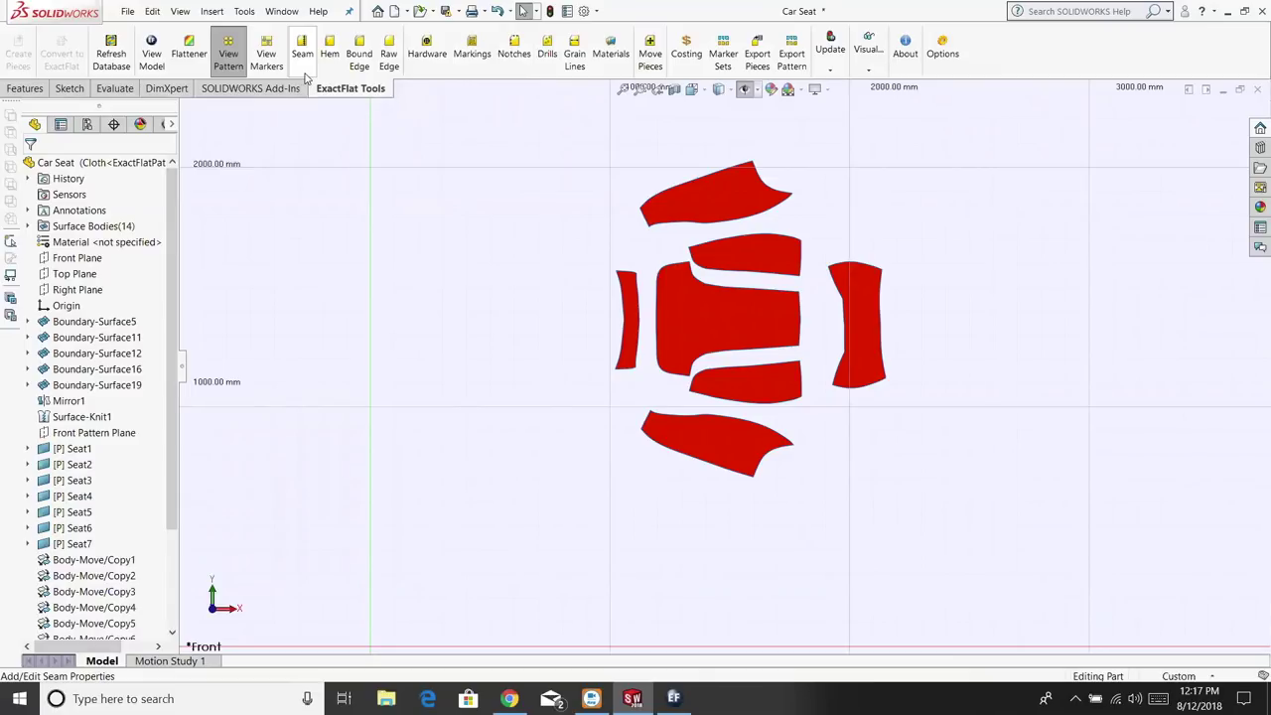
Start a seam pairing the top piece's lower edge segments as Edge<1>–<4> (631.19 / 622.96 mm)
left_click(305, 76)
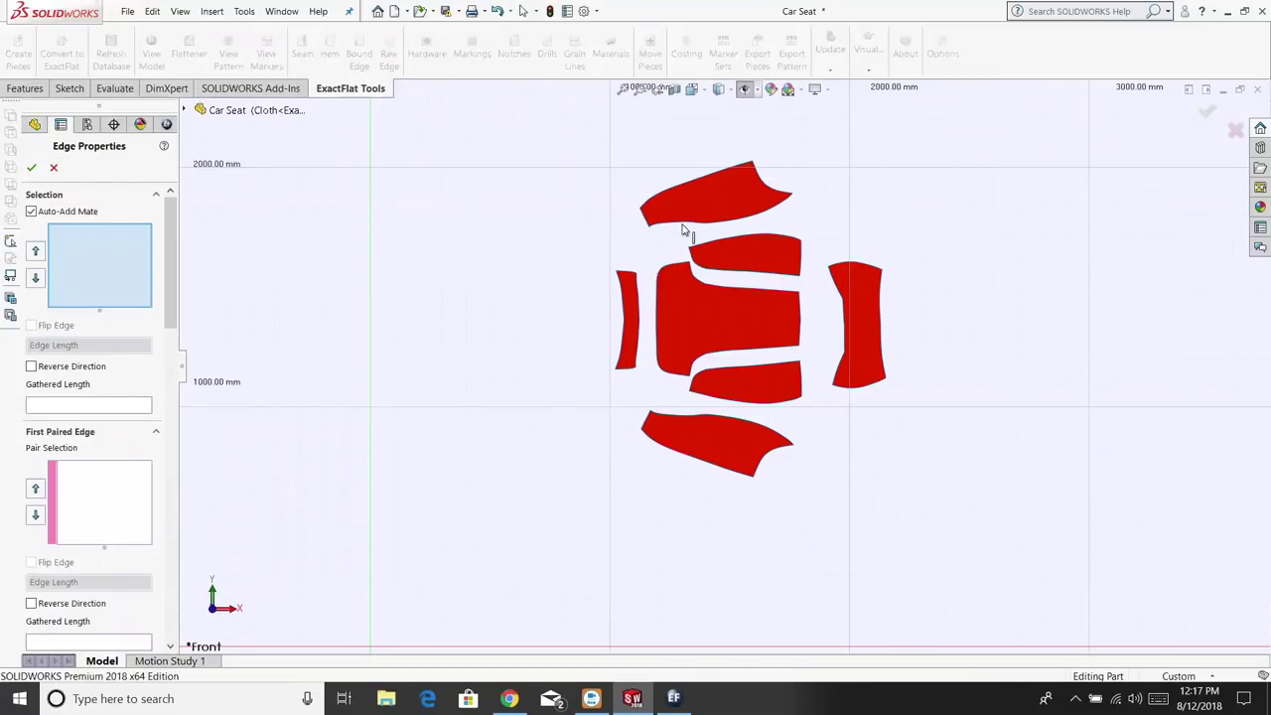
scroll(689, 238, "up", 2)
scroll(695, 278, "down", 4)
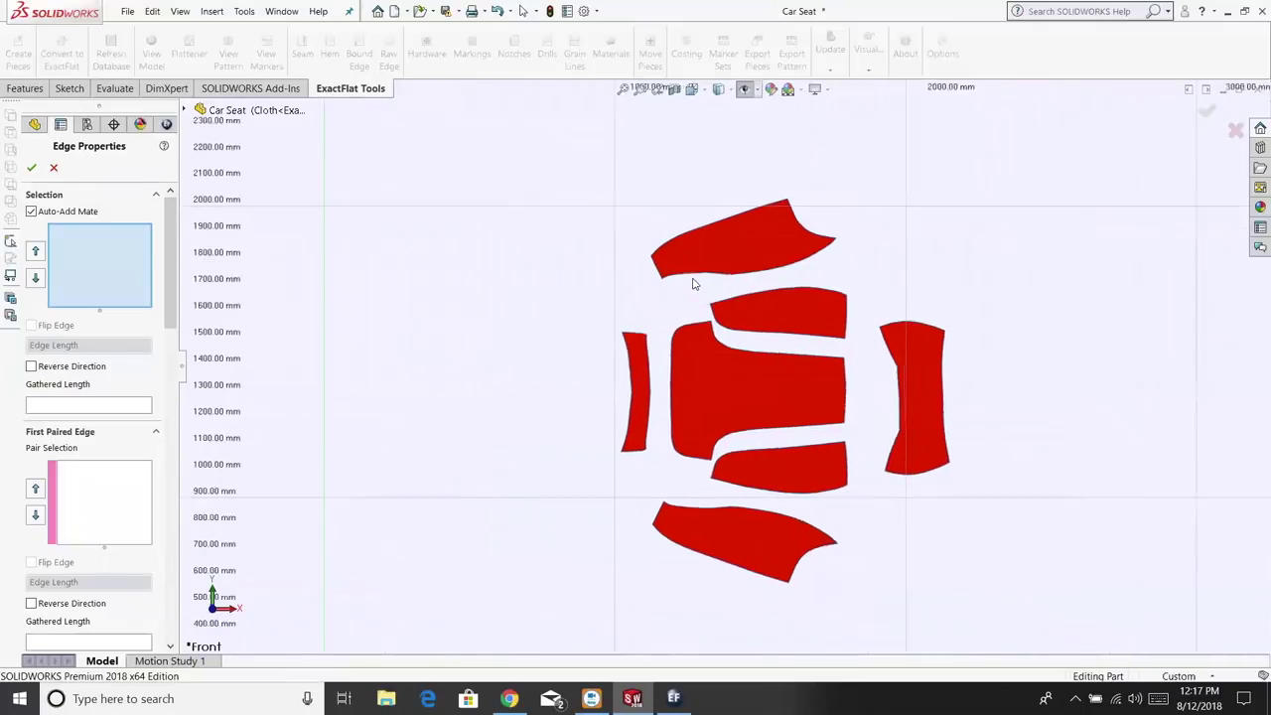
left_click(683, 279)
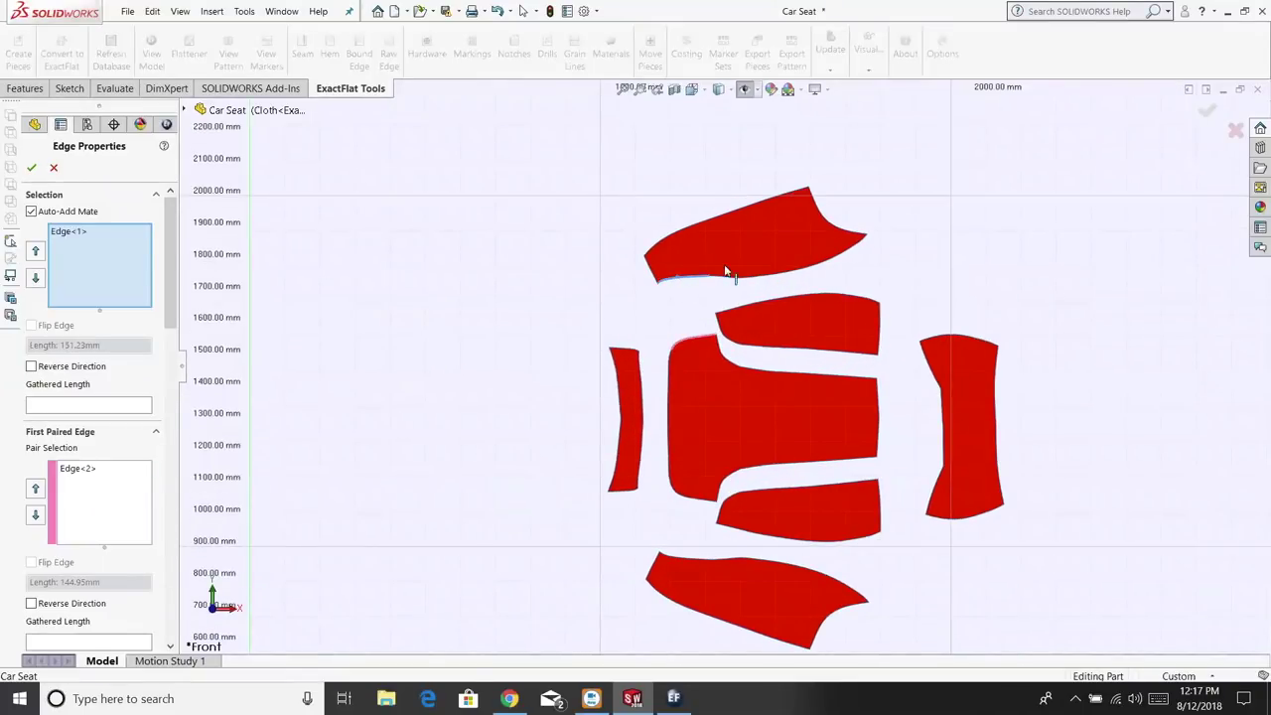
scroll(684, 296, "up", 2)
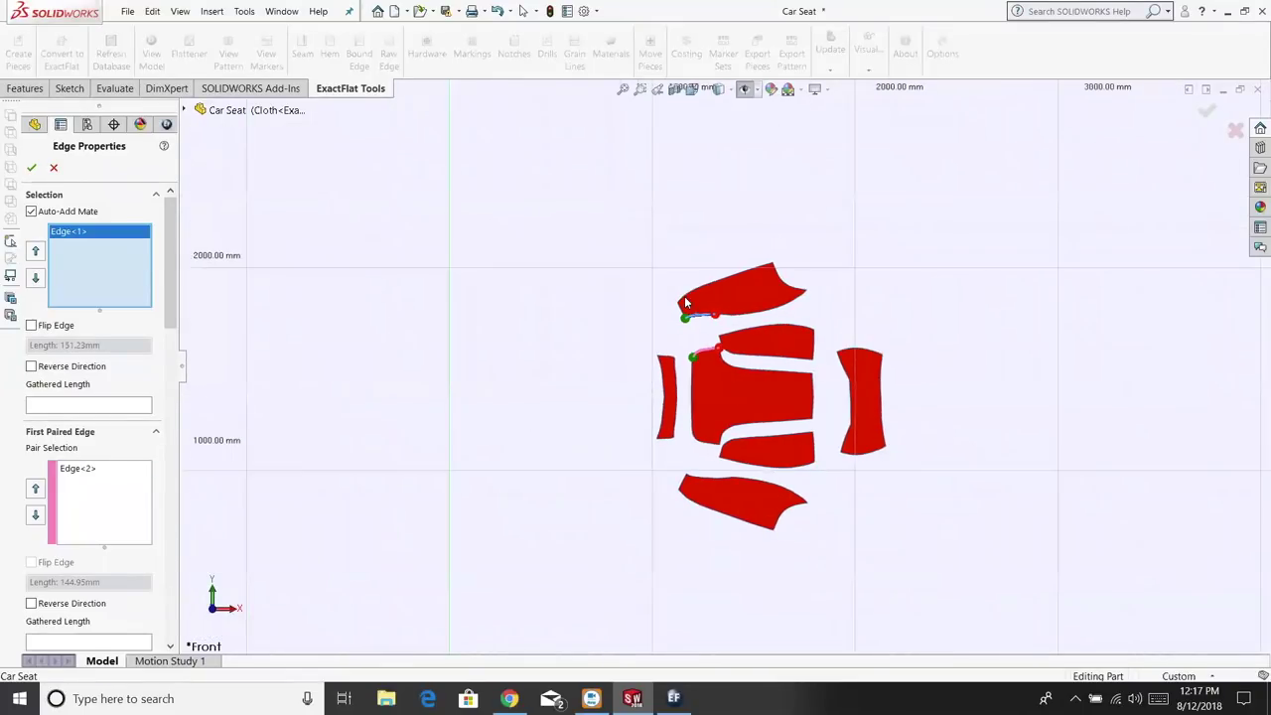
scroll(685, 301, "down", 4)
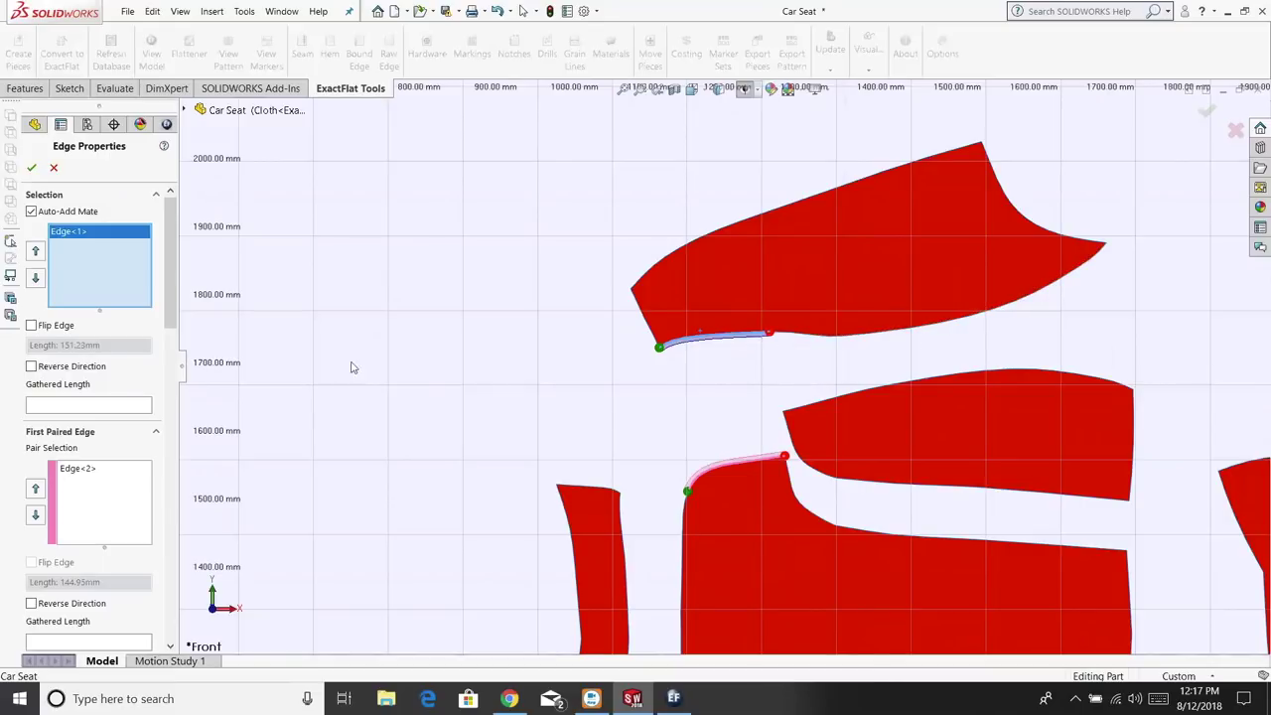
left_click(812, 341)
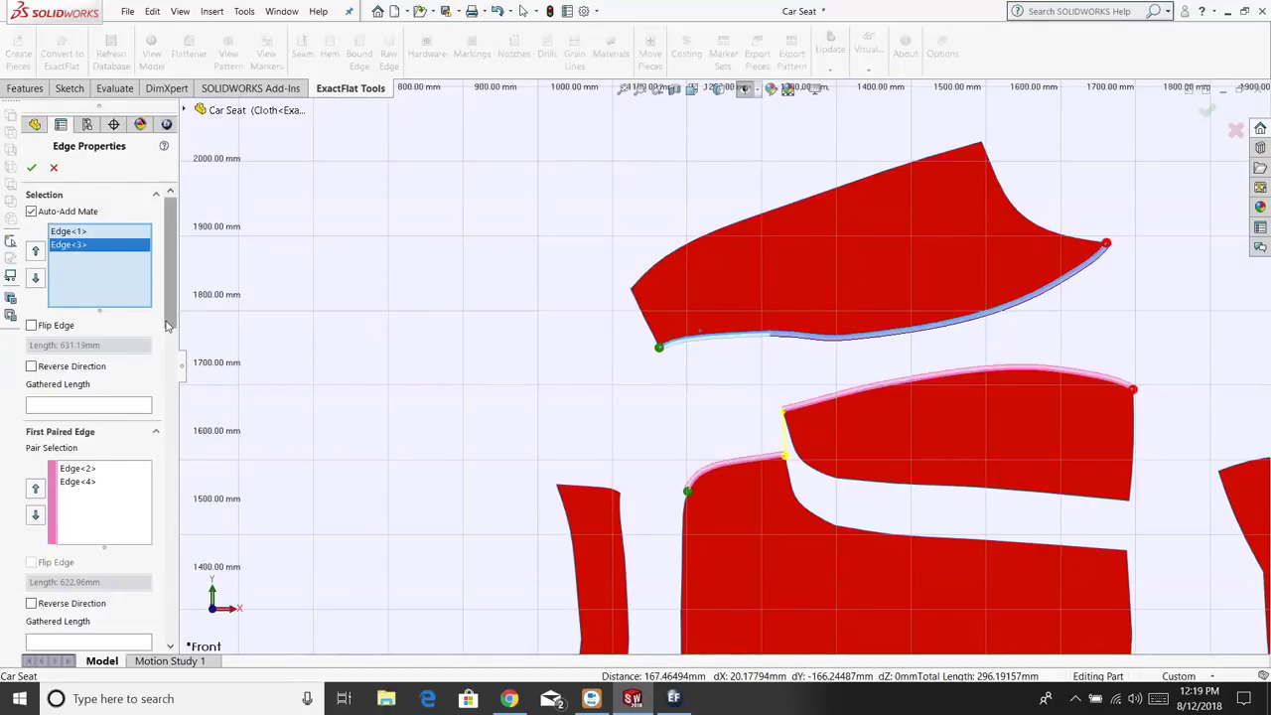
Set the Edge Properties seam type to Join w/ Topstitch
left_click_drag(167, 326, 195, 461)
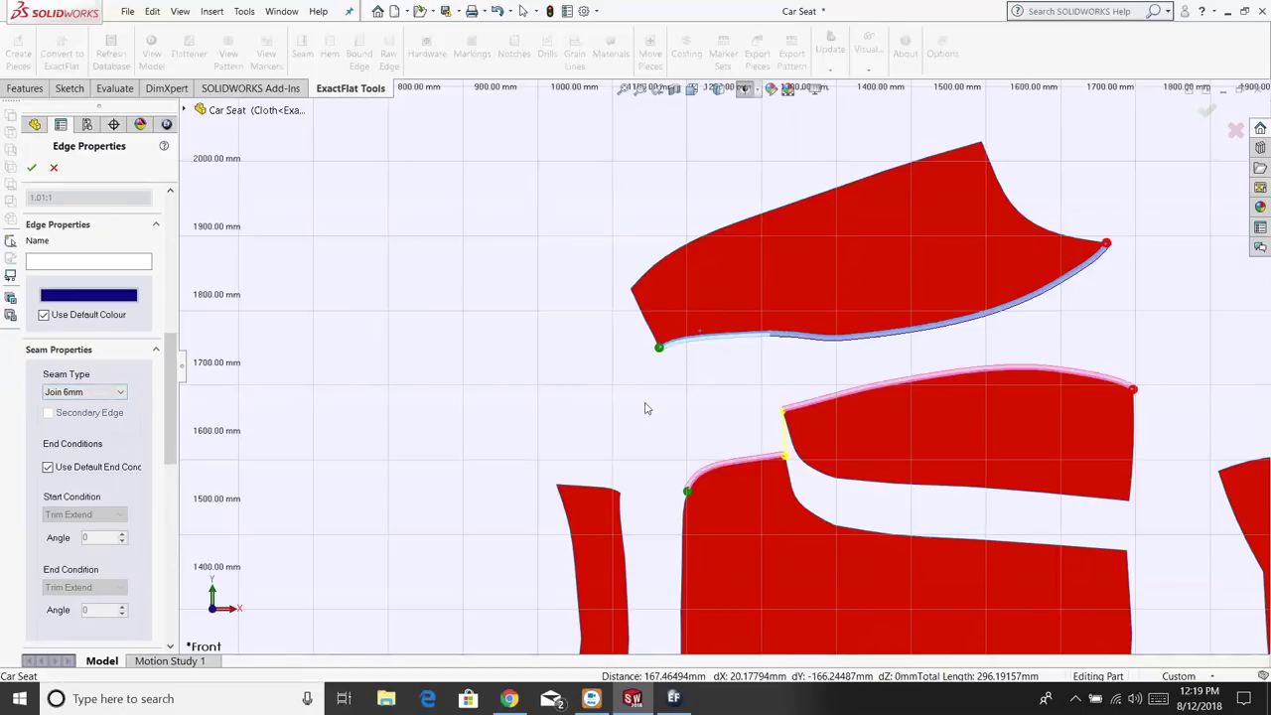
left_click(104, 394)
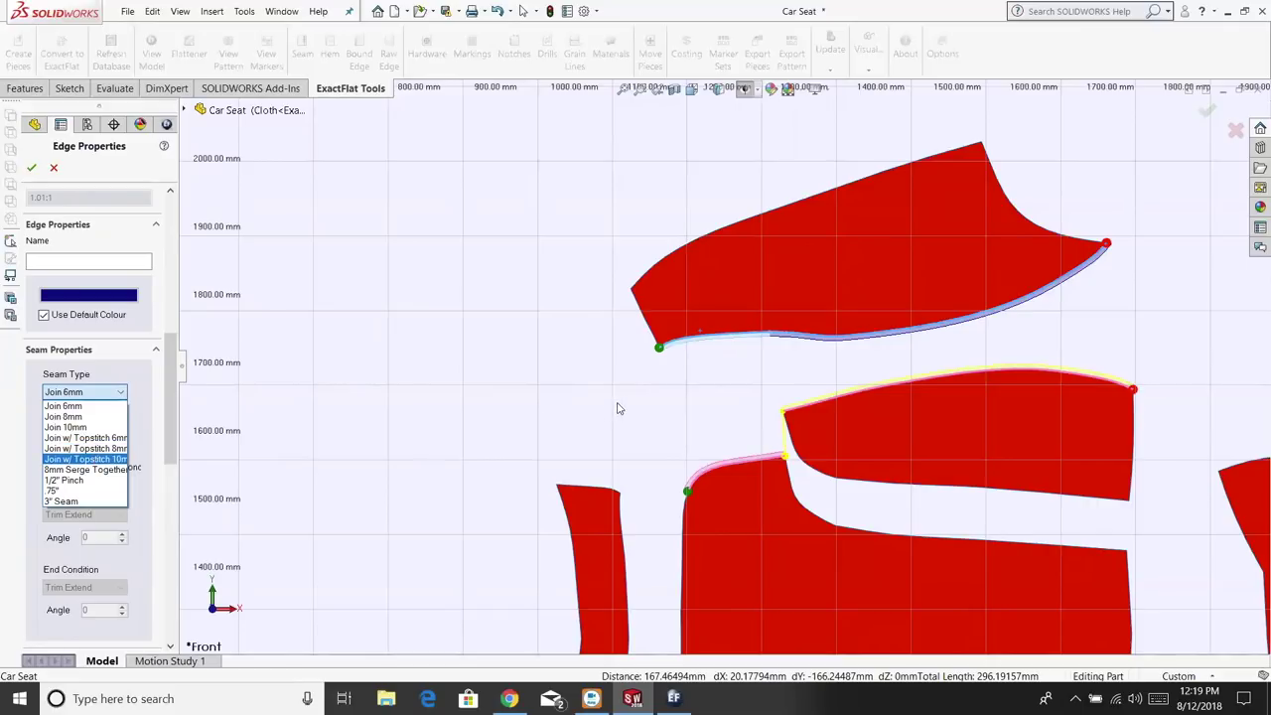
scroll(619, 406, "down", 1)
scroll(750, 367, "down", 1)
scroll(750, 366, "down", 1)
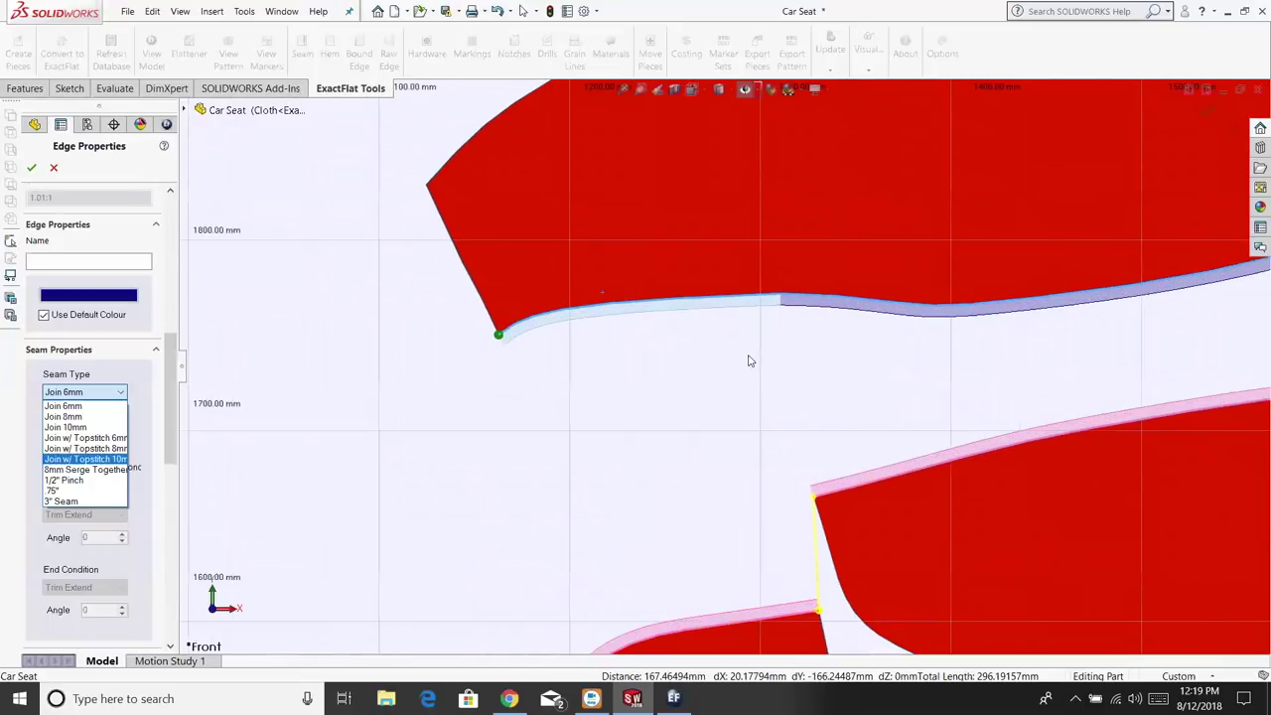
left_click(86, 460)
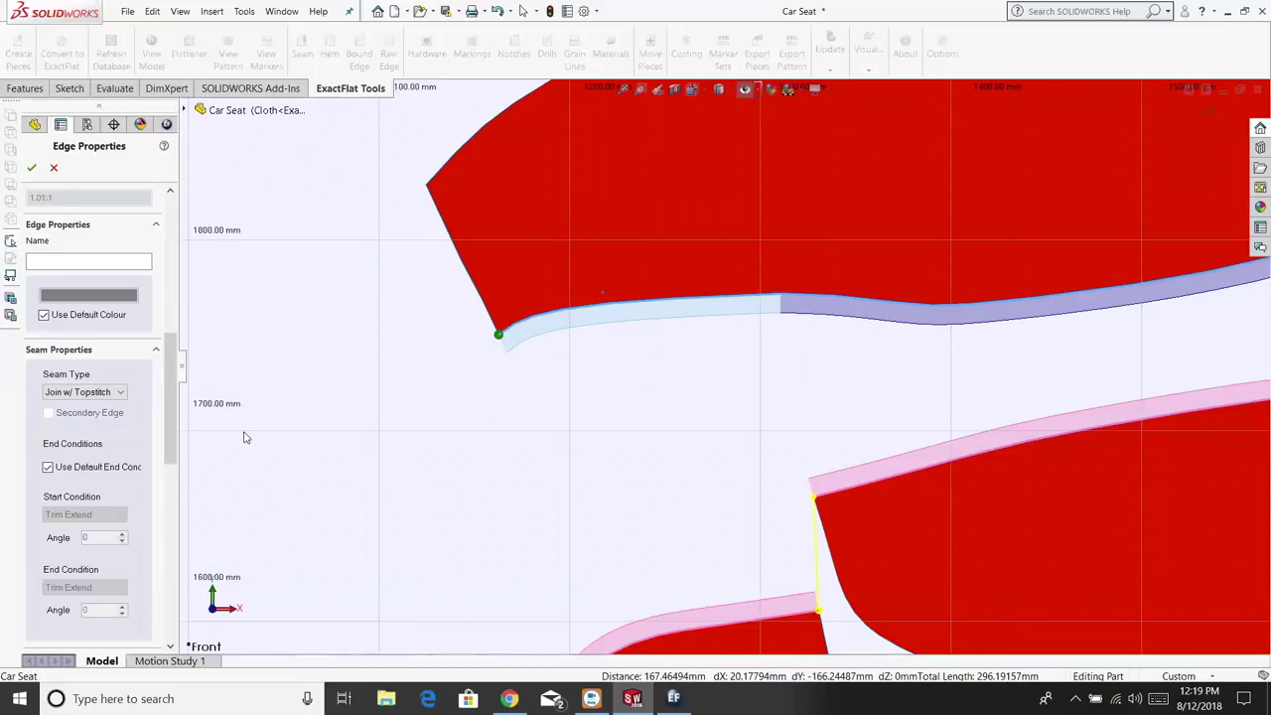
left_click_drag(176, 448, 173, 505)
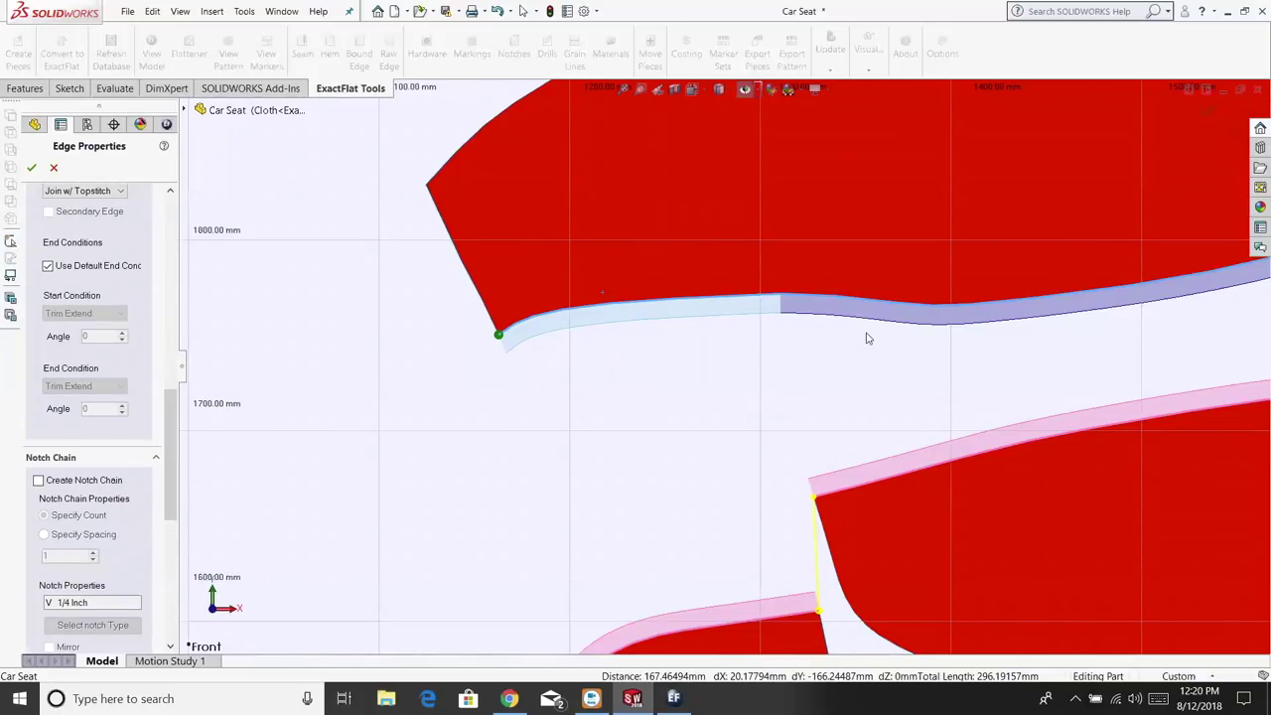
Enable a notch chain using the V 0.5 cm notch type
left_click(39, 481)
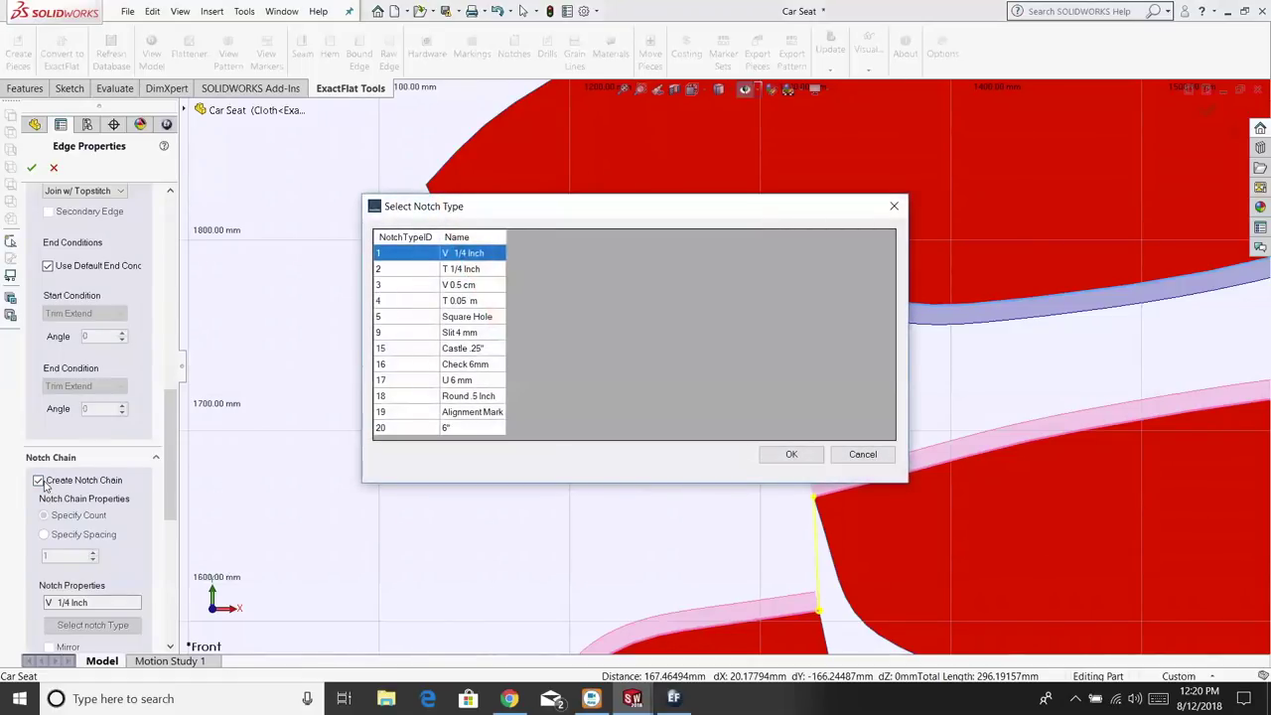
left_click(488, 286)
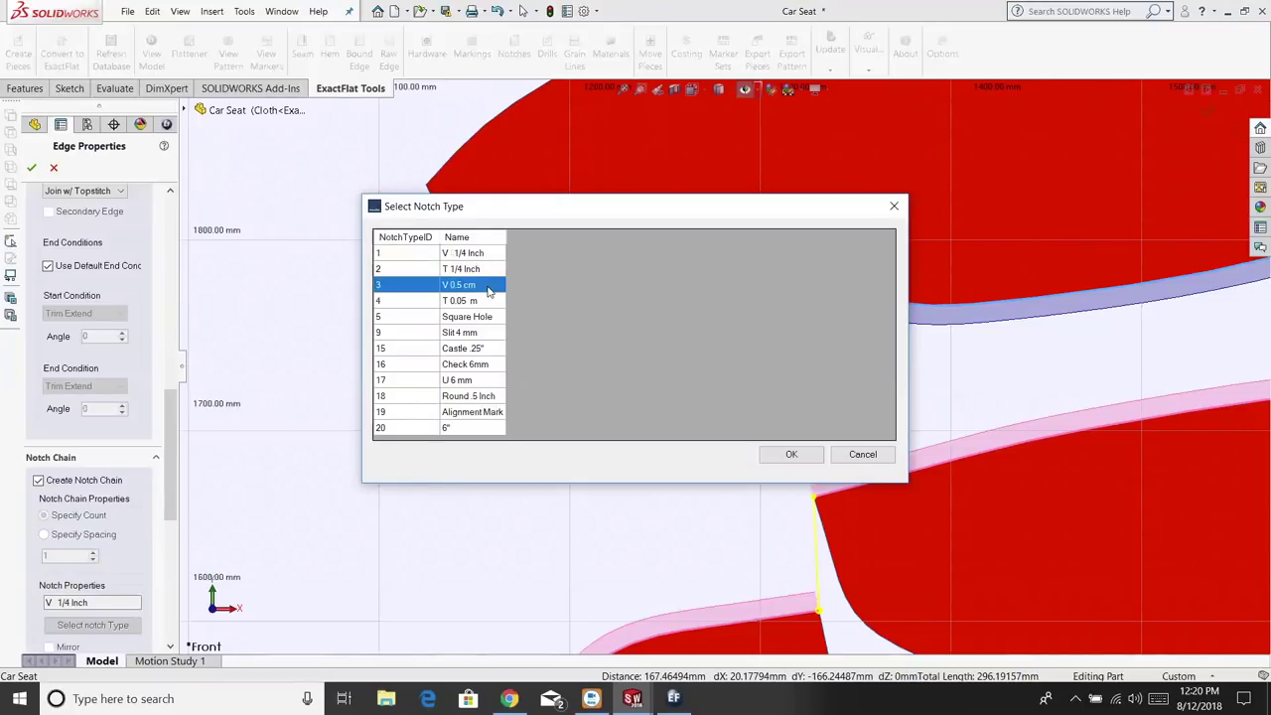
left_click(790, 455)
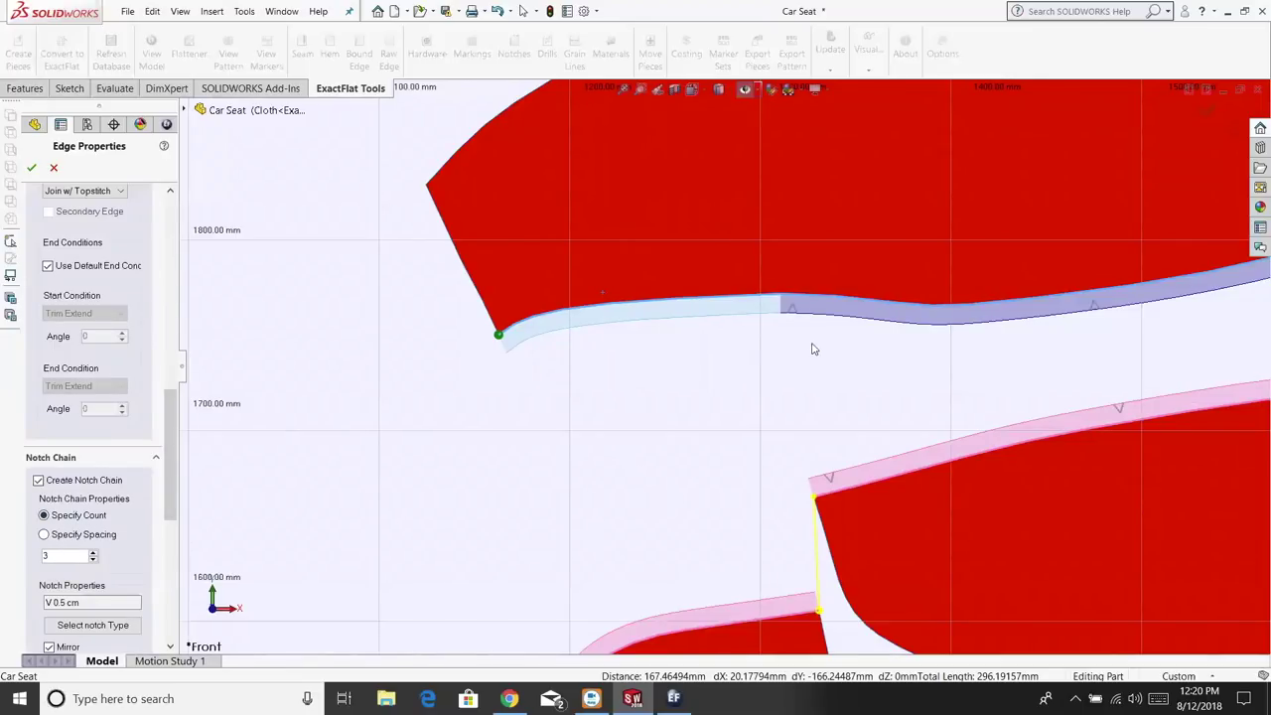
Set the notch chain count to 8 and apply the seam
scroll(758, 405, "up", 4)
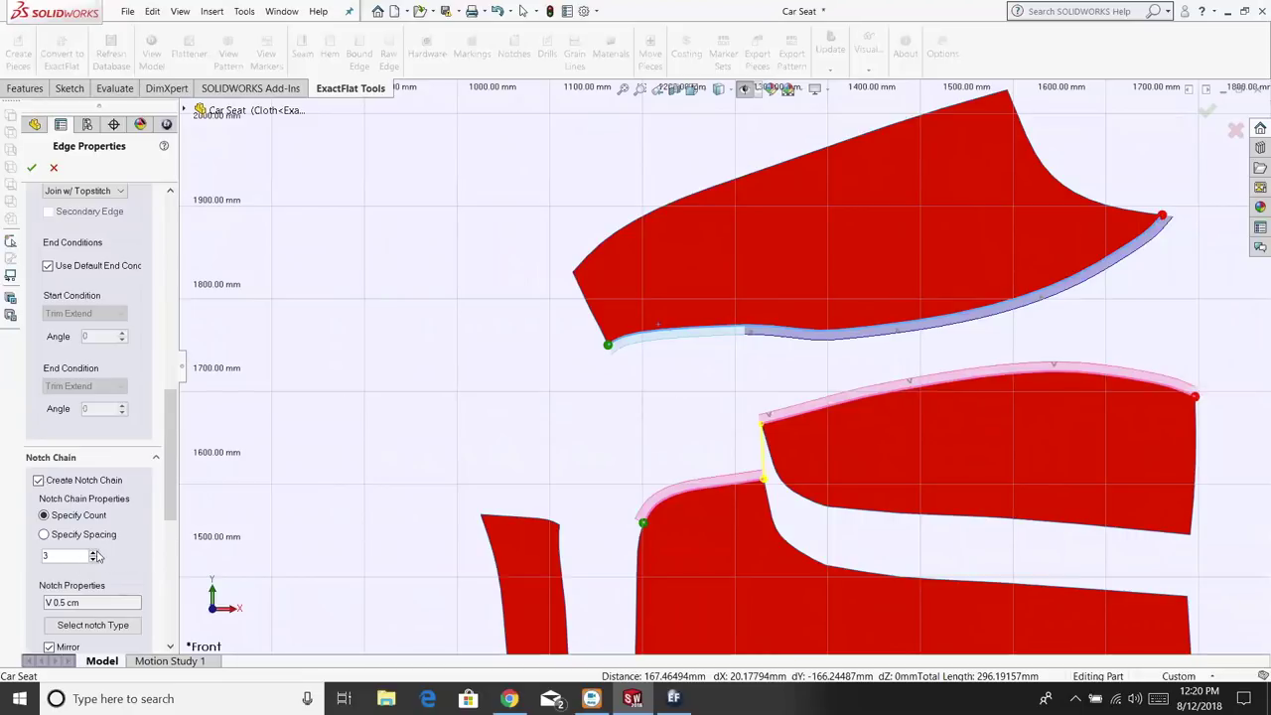
left_click(57, 555)
left_click_drag(57, 555, 37, 557)
type("6")
key("Return")
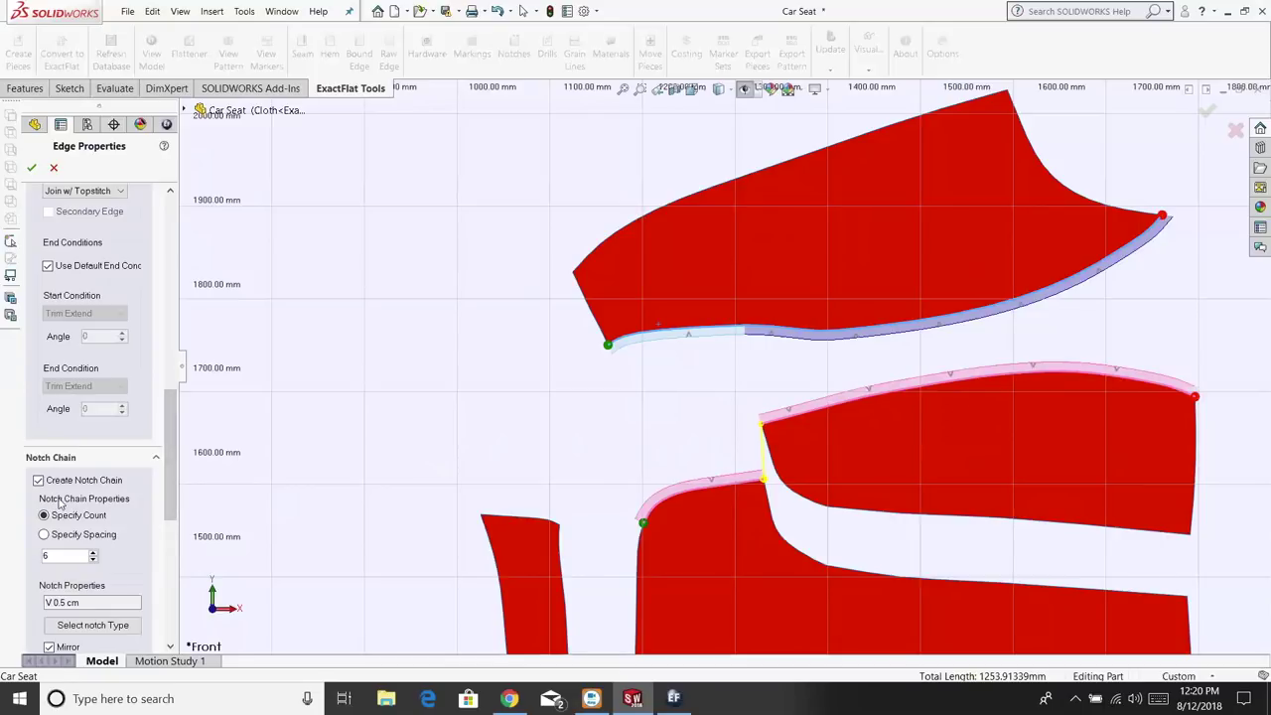
left_click(44, 536)
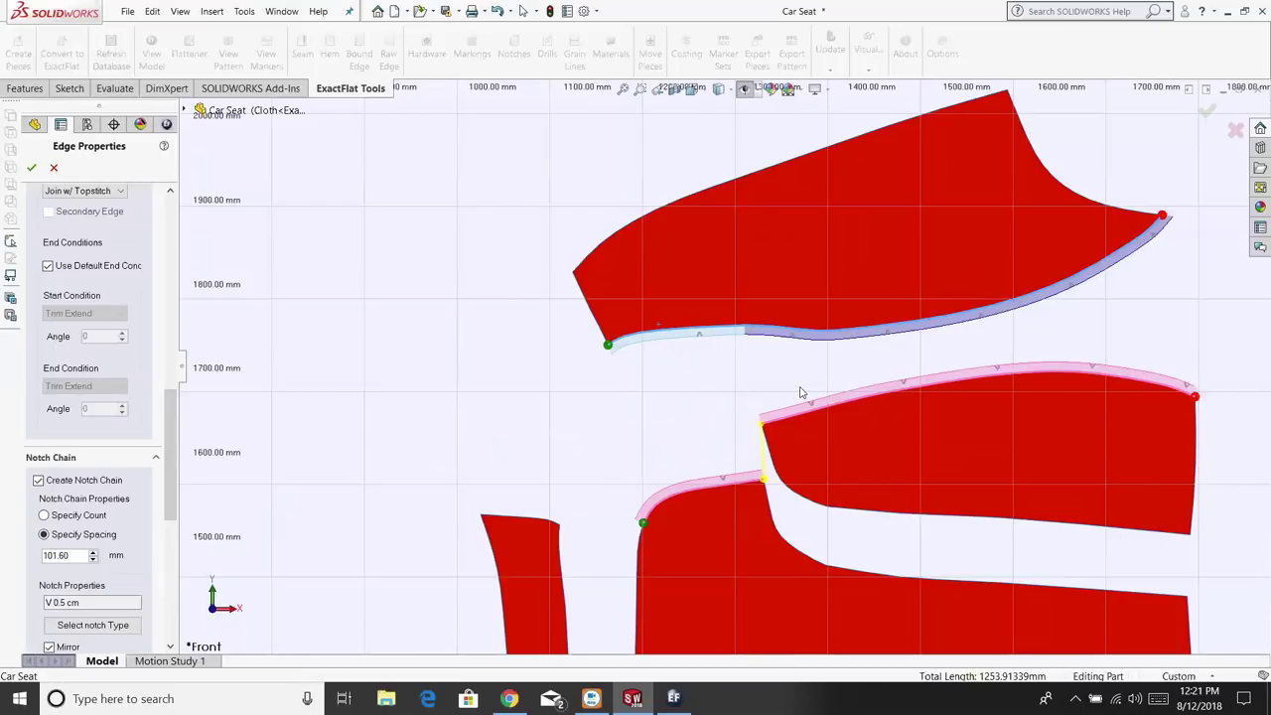
left_click(43, 517)
left_click_drag(60, 557, 45, 555)
type("8")
key("Return")
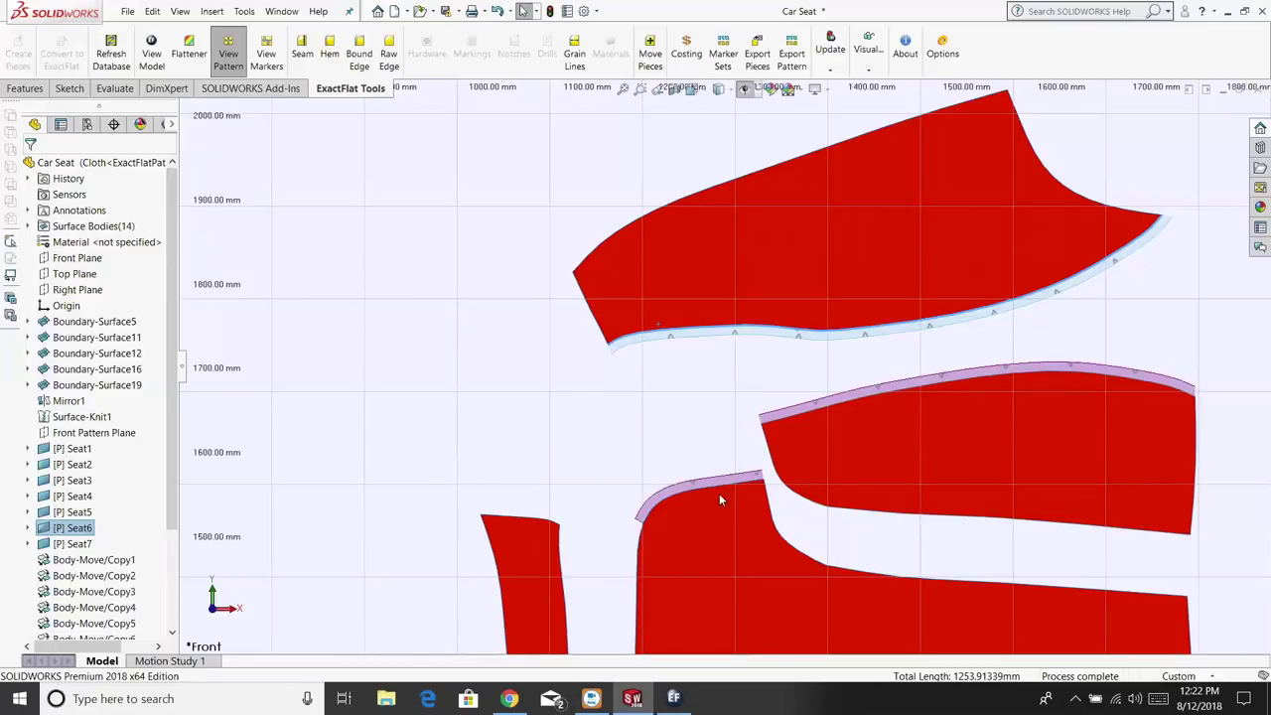
Add a seam pairing the centre piece's curved edge with the lower piece's top and right edges
left_click(308, 57)
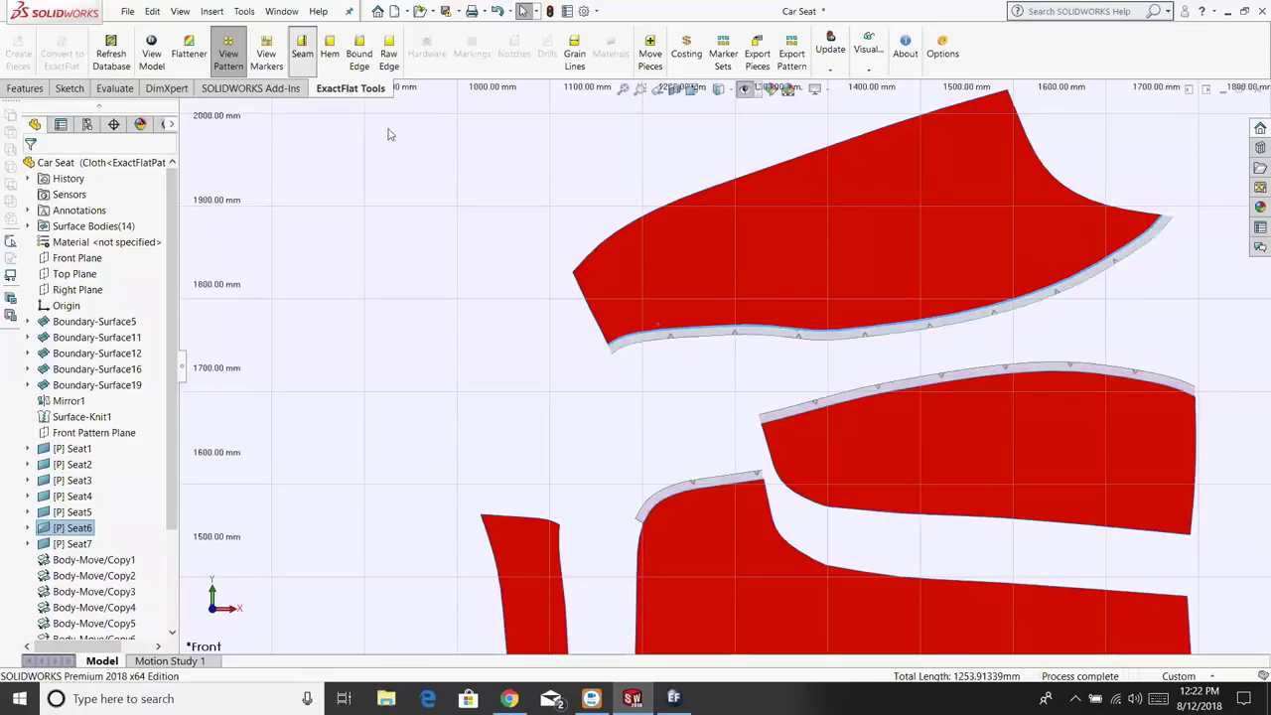
left_click(791, 547)
left_click(854, 571)
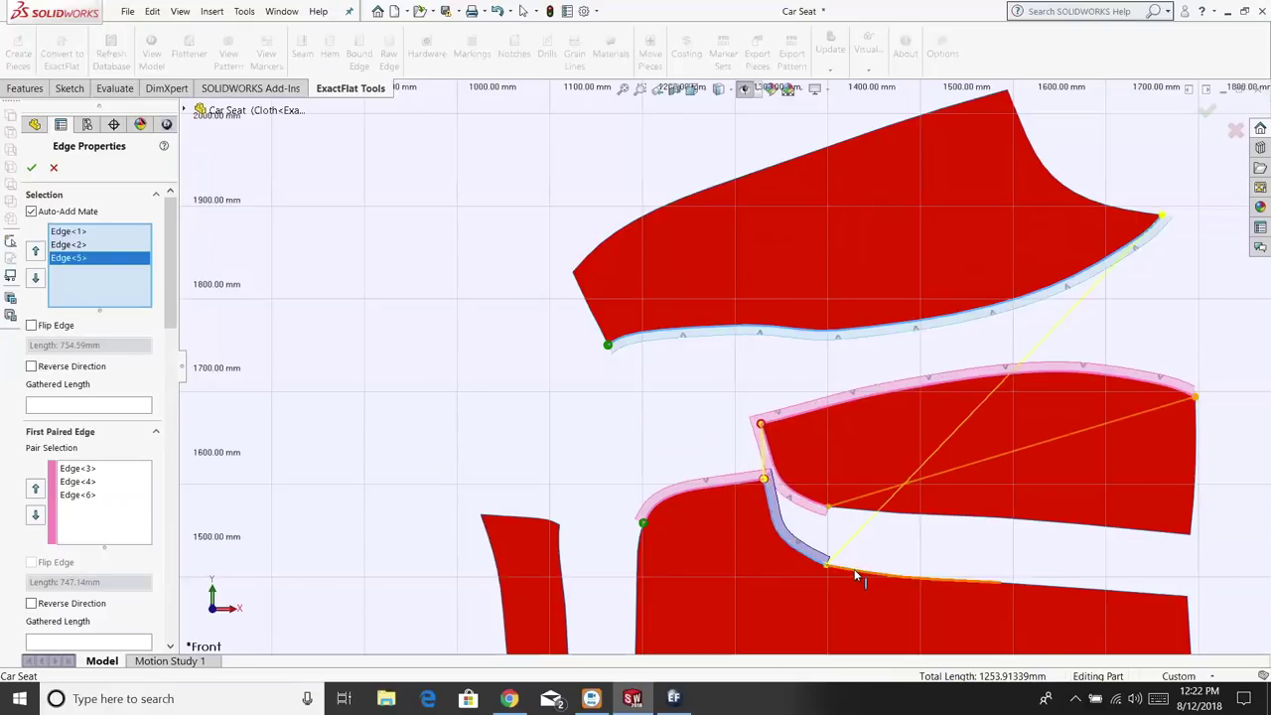
left_click(1059, 592)
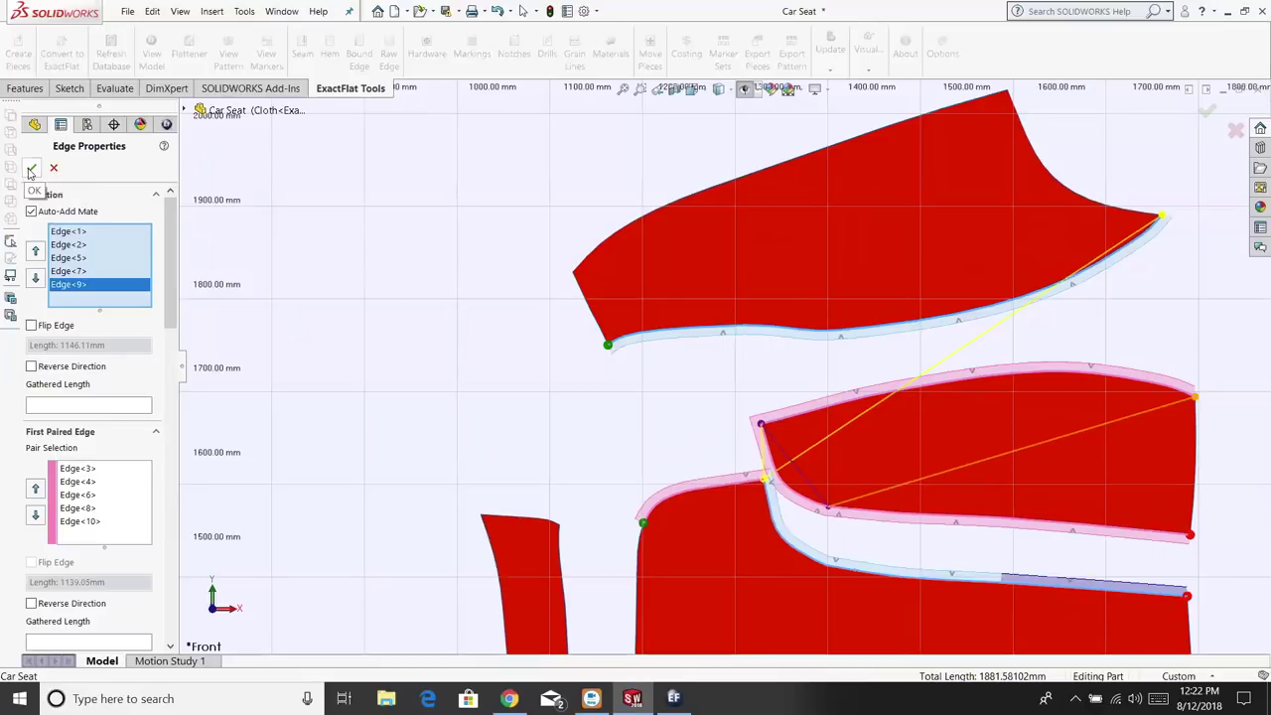
left_click(30, 171)
left_click(31, 171)
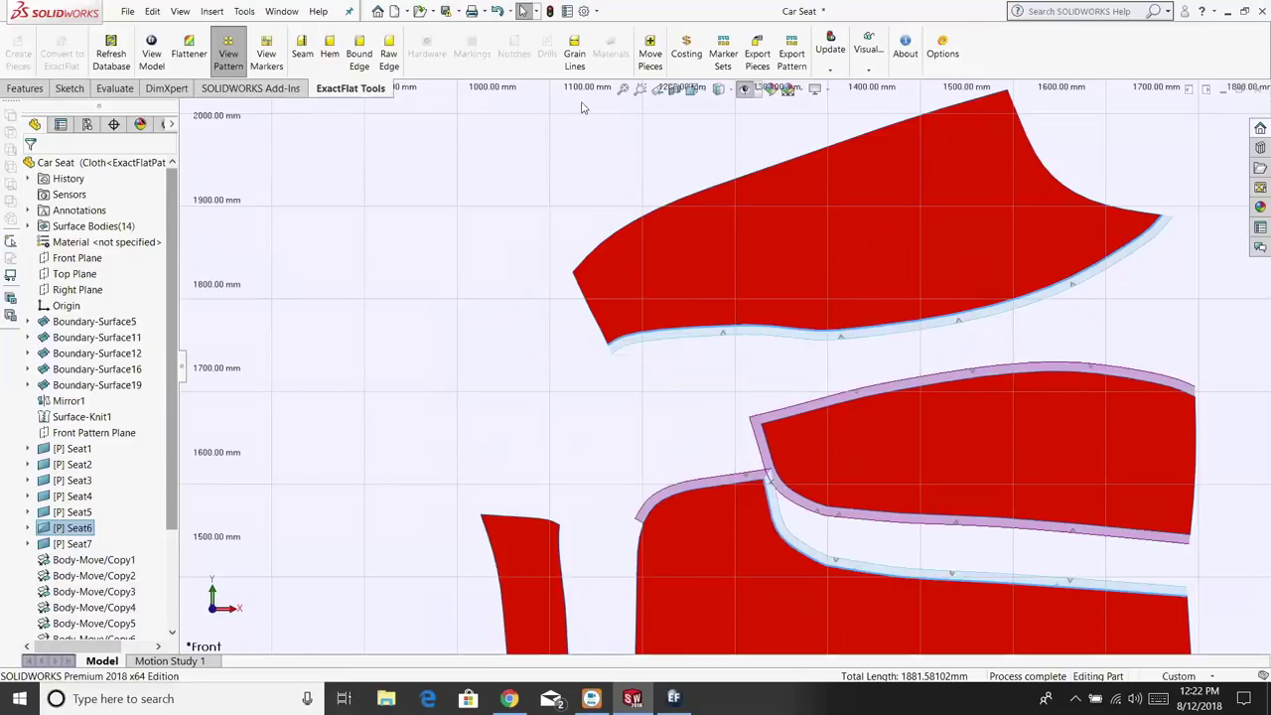
Zoom to fit the seven pattern pieces with their notched allowance strips
left_click(622, 89)
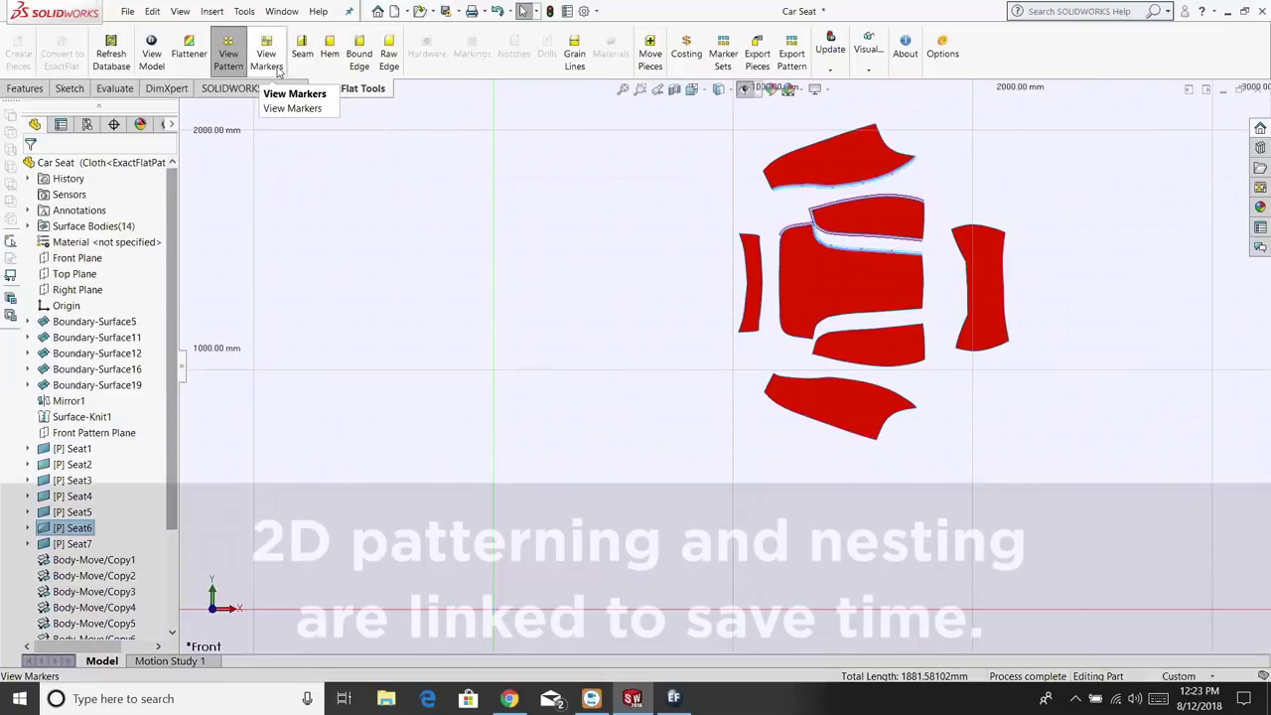
Open View Markers and nest the EF Sample - Leather auto marker of Seat1–Seat7
left_click(279, 69)
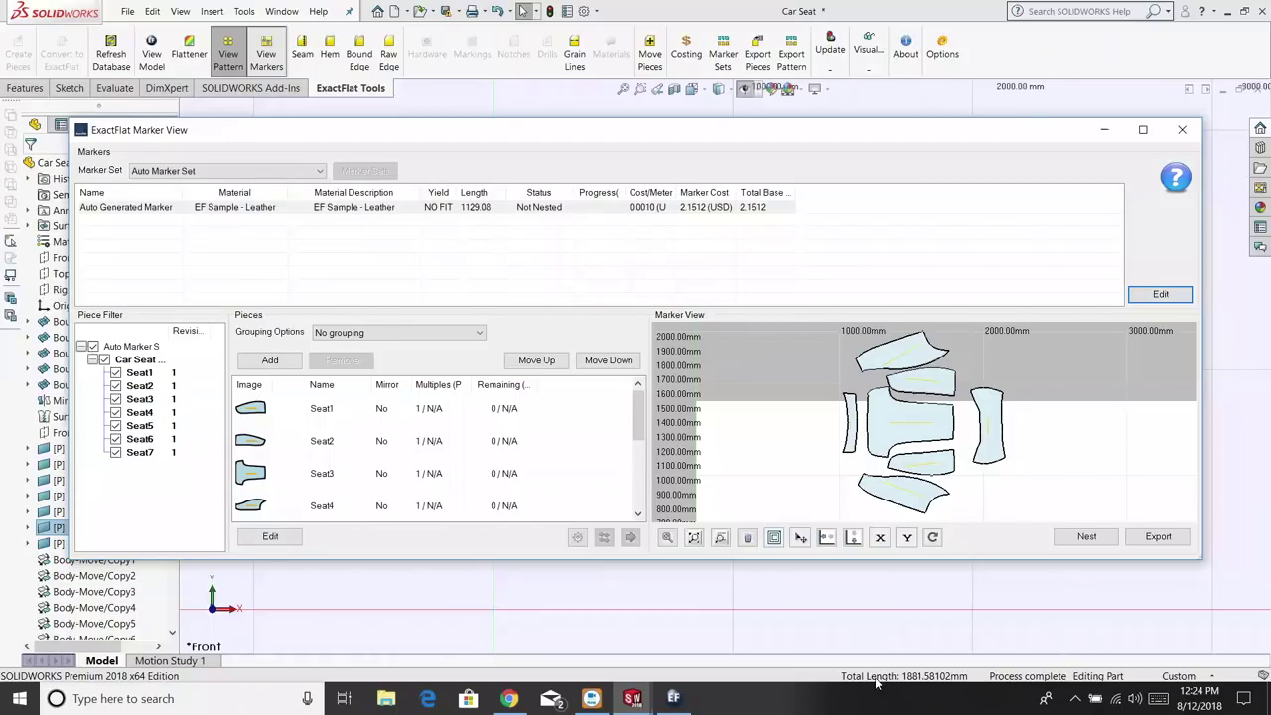
left_click(1088, 538)
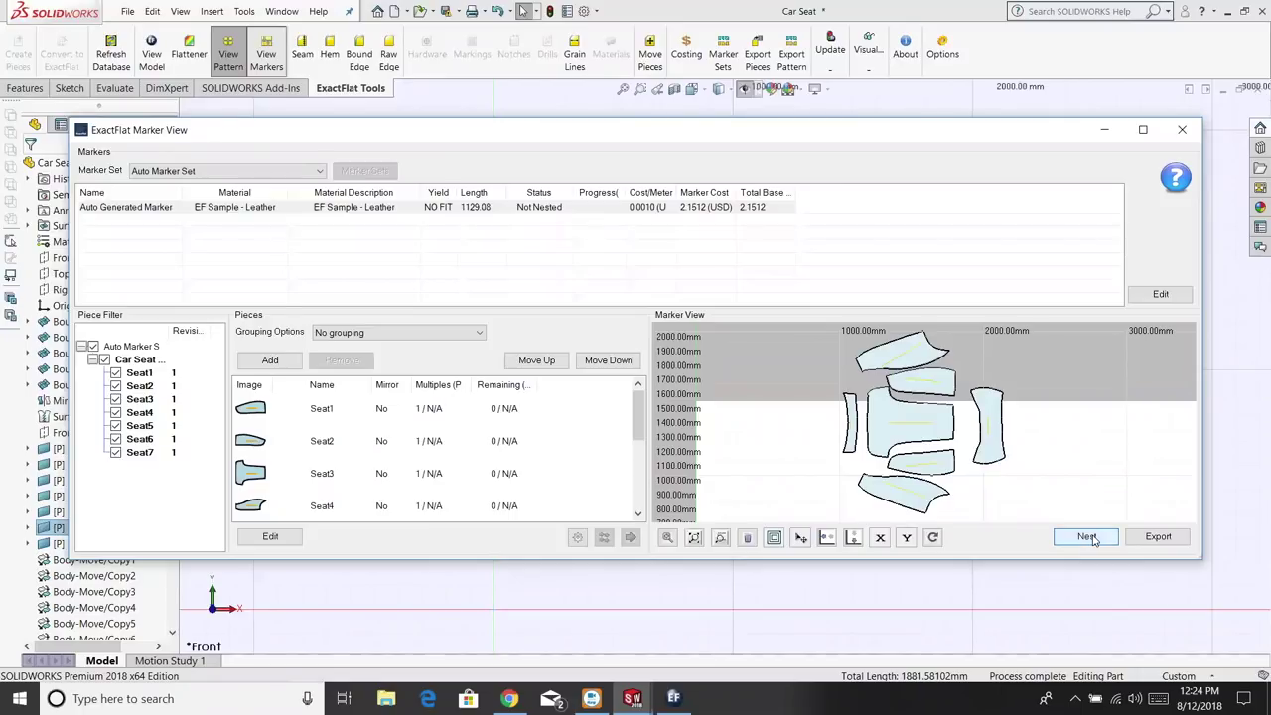
Nest the Auto Generated Marker on one sheet, reaching 67.19% yield and 10613.02 mm length
left_click(1088, 538)
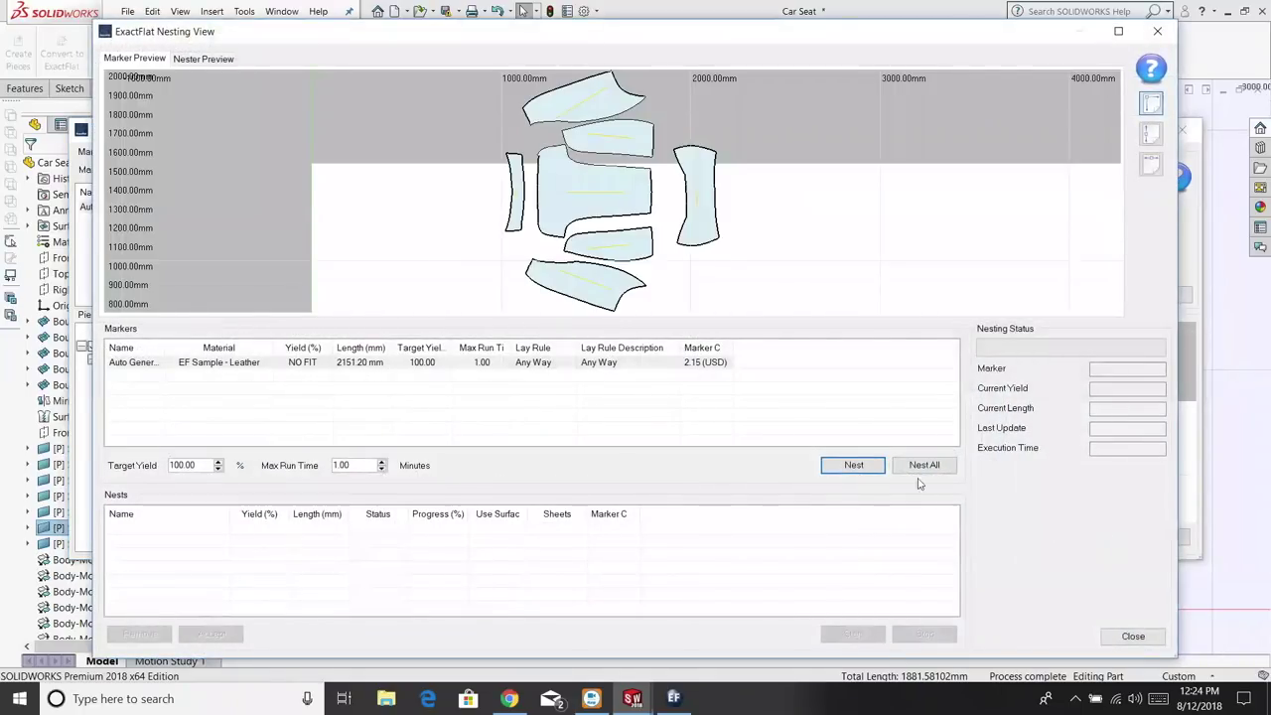
left_click(883, 469)
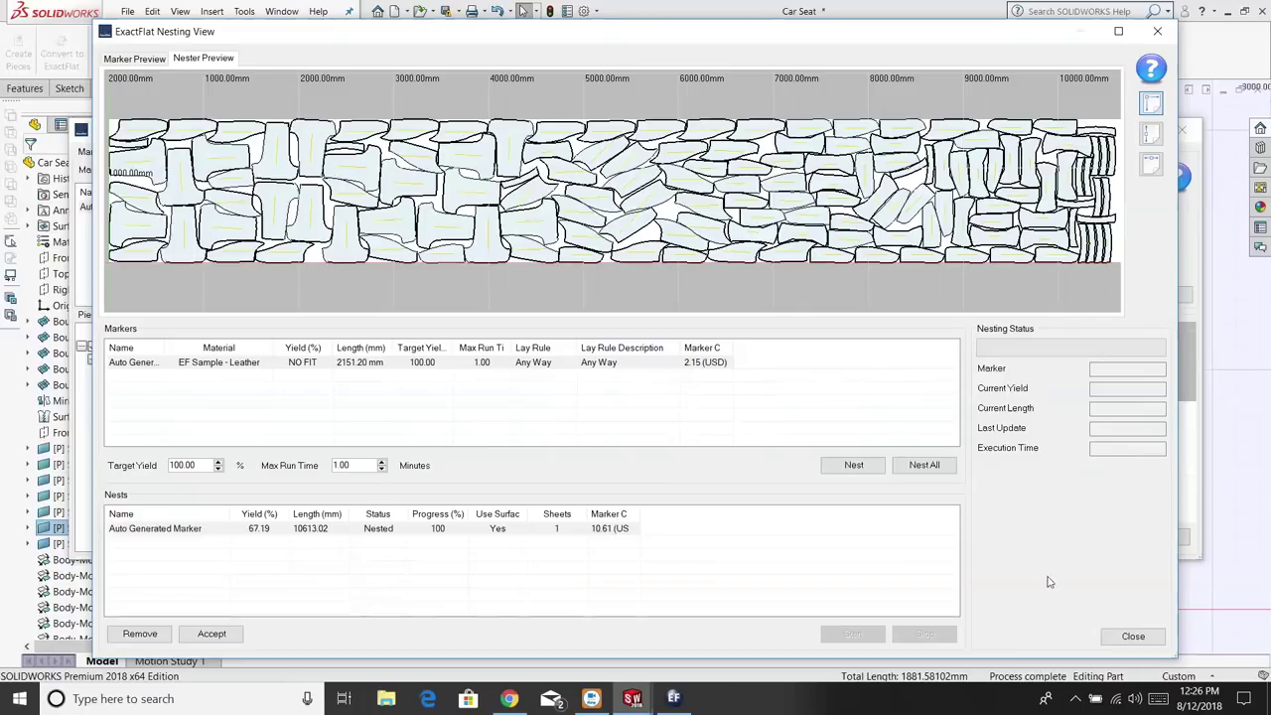
Close the nesting results and connect the ExactFlat Database Manager to the Sample Database
left_click(1142, 644)
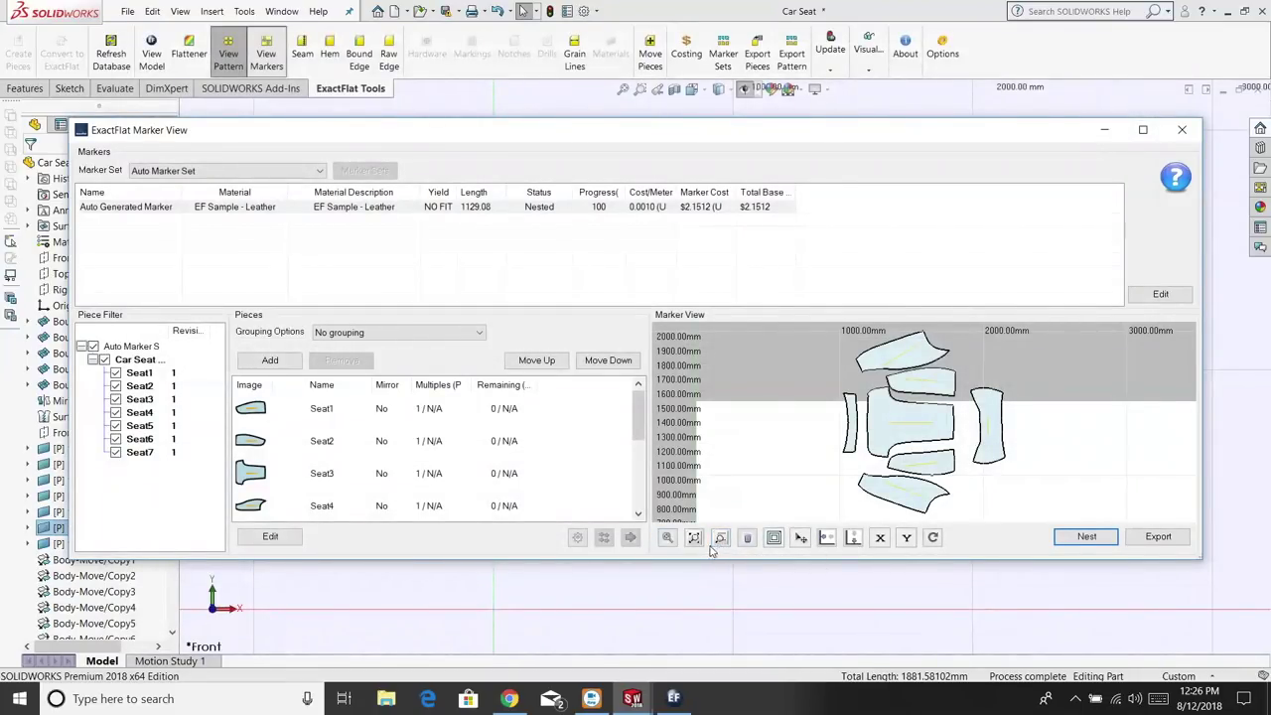
left_click(695, 538)
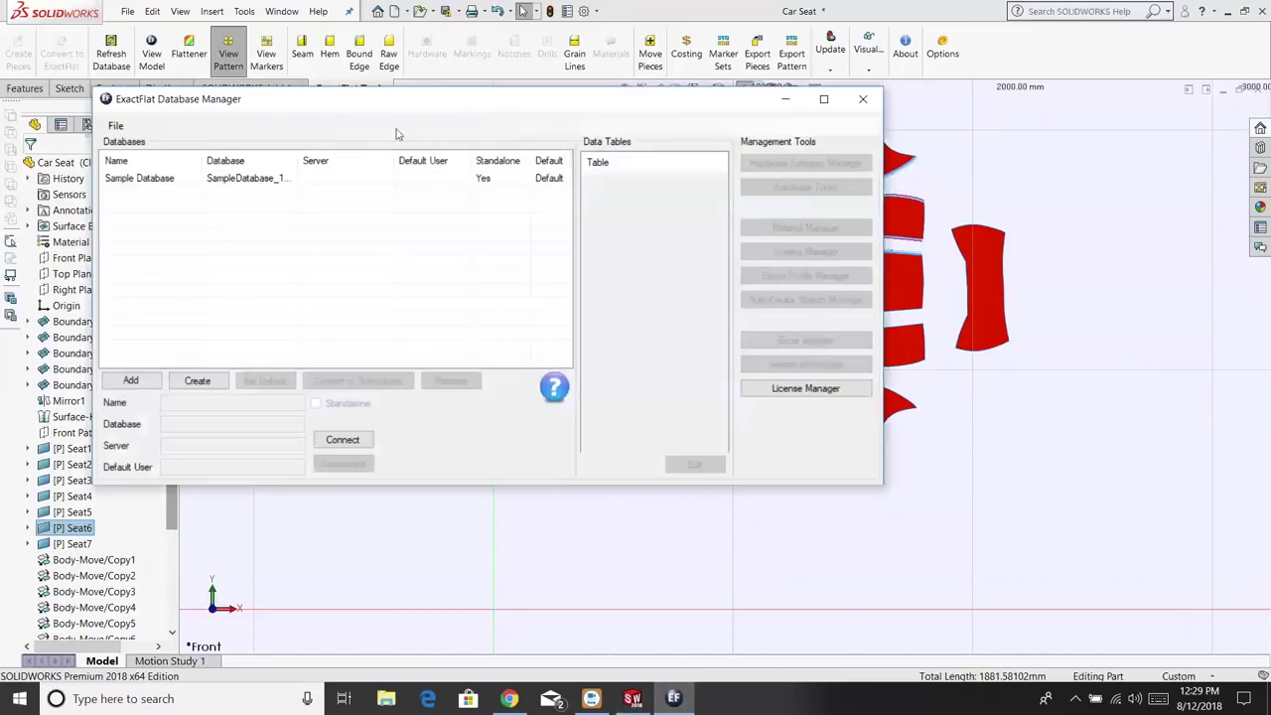
left_click(286, 179)
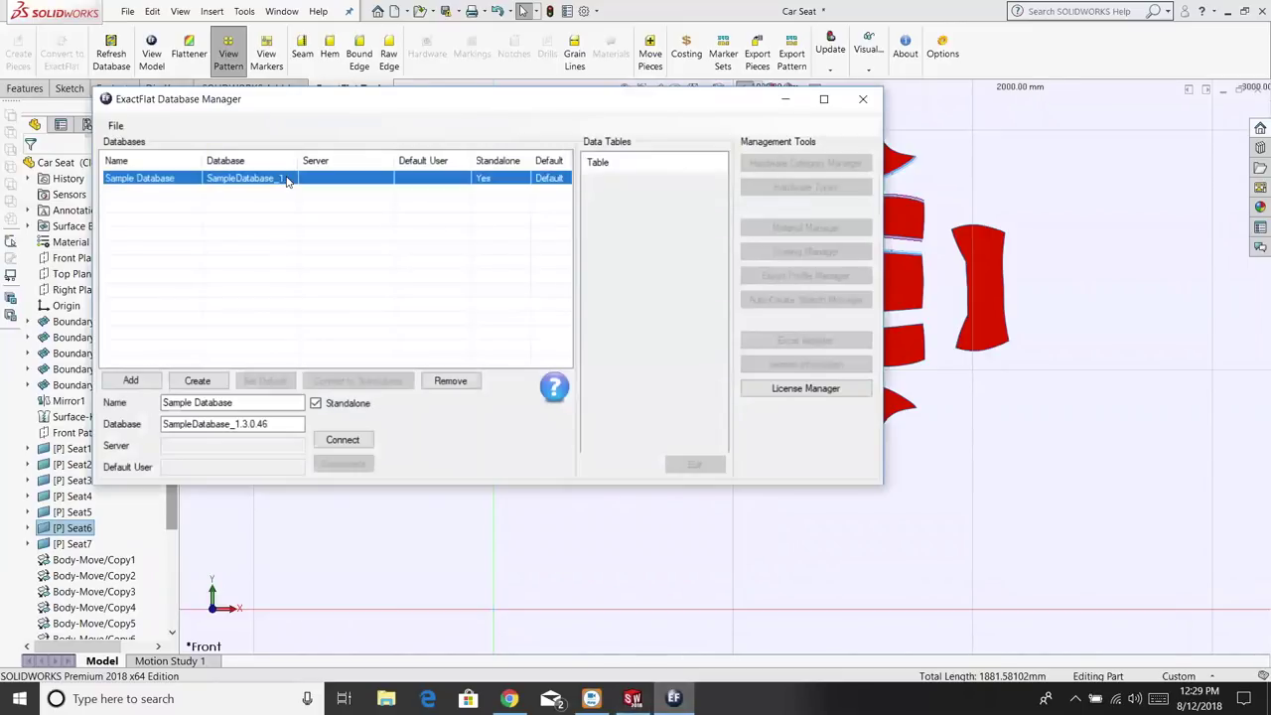
left_click(342, 440)
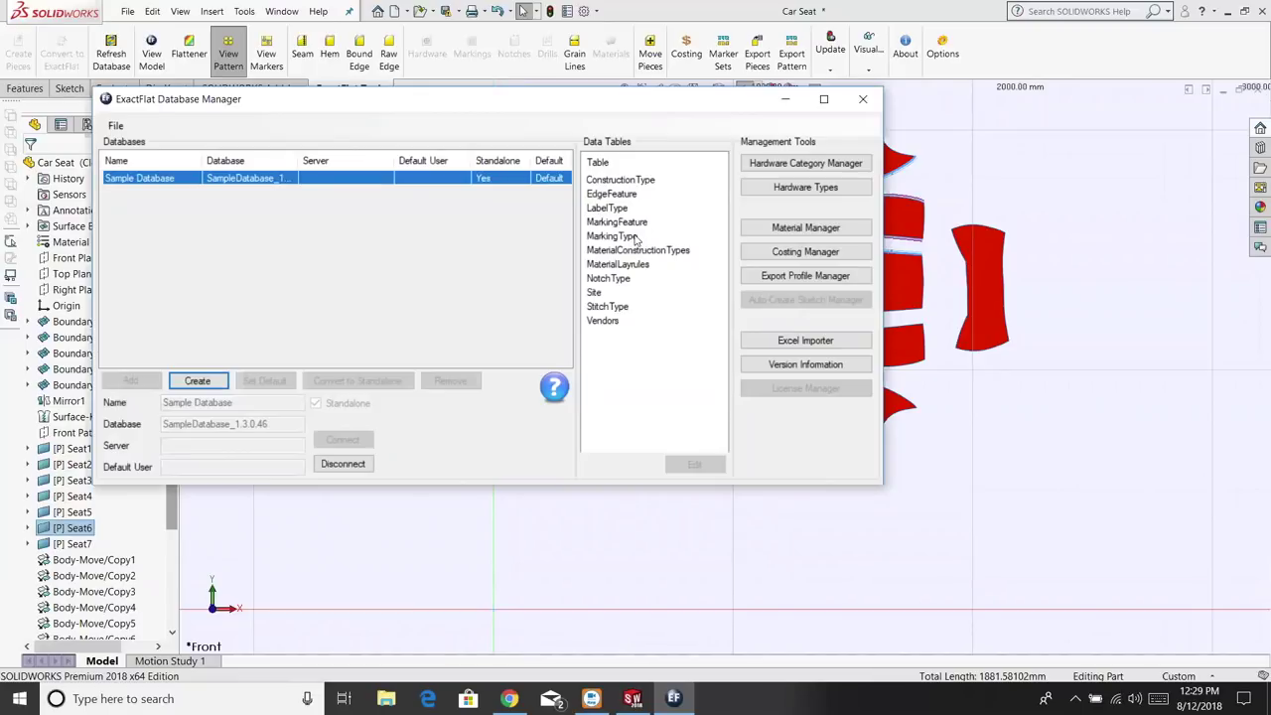
Review the MaterialConstructionTypes table entries, then bring up the Material Manager
left_click(635, 251)
double_click(635, 251)
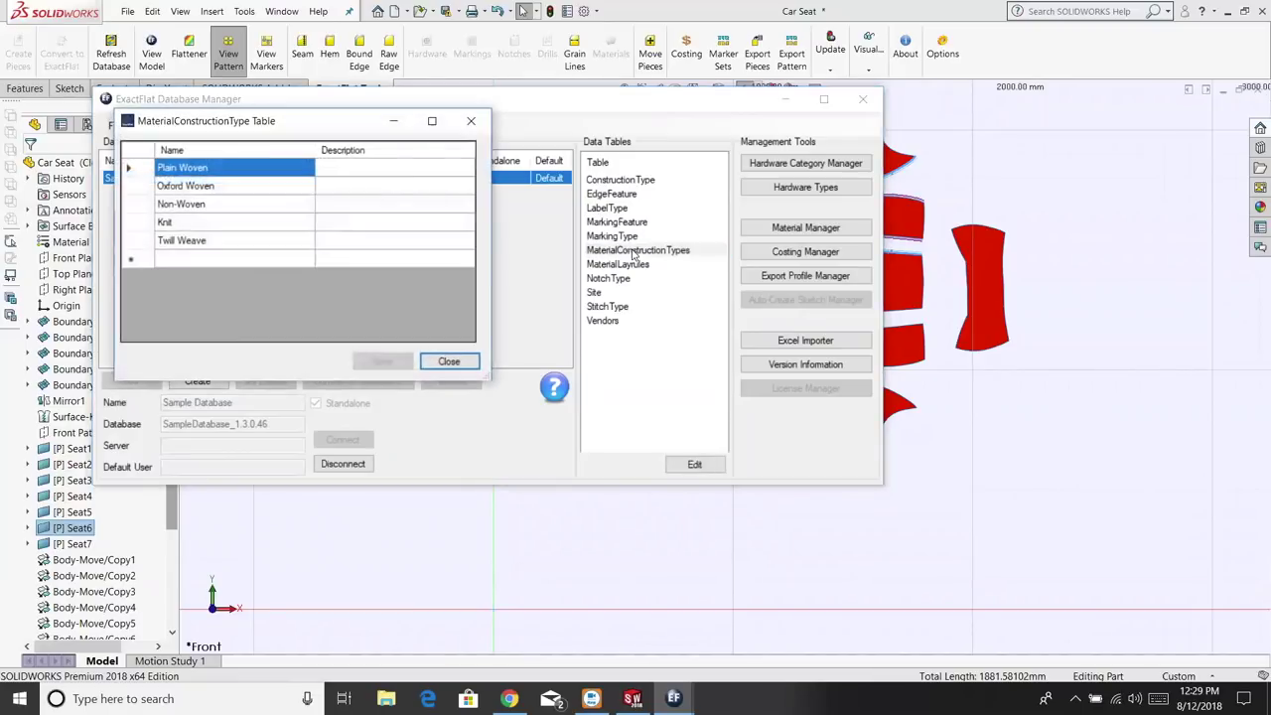
left_click(467, 121)
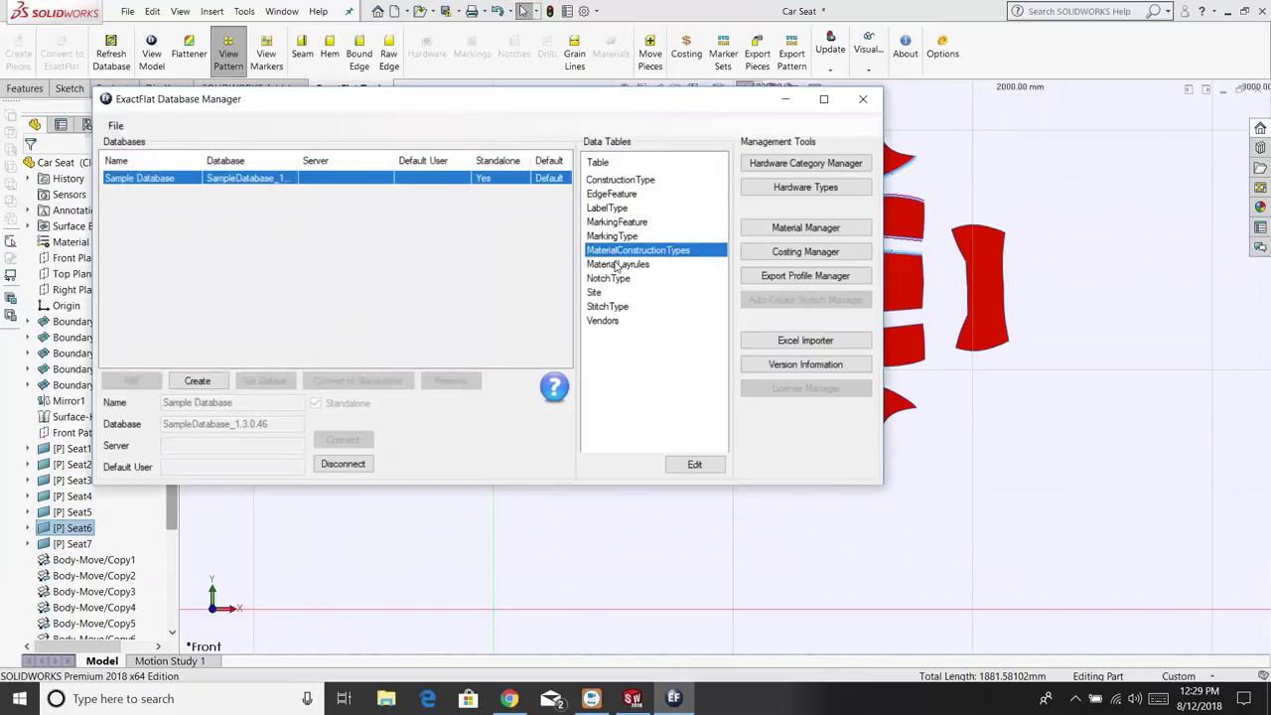
left_click(830, 230)
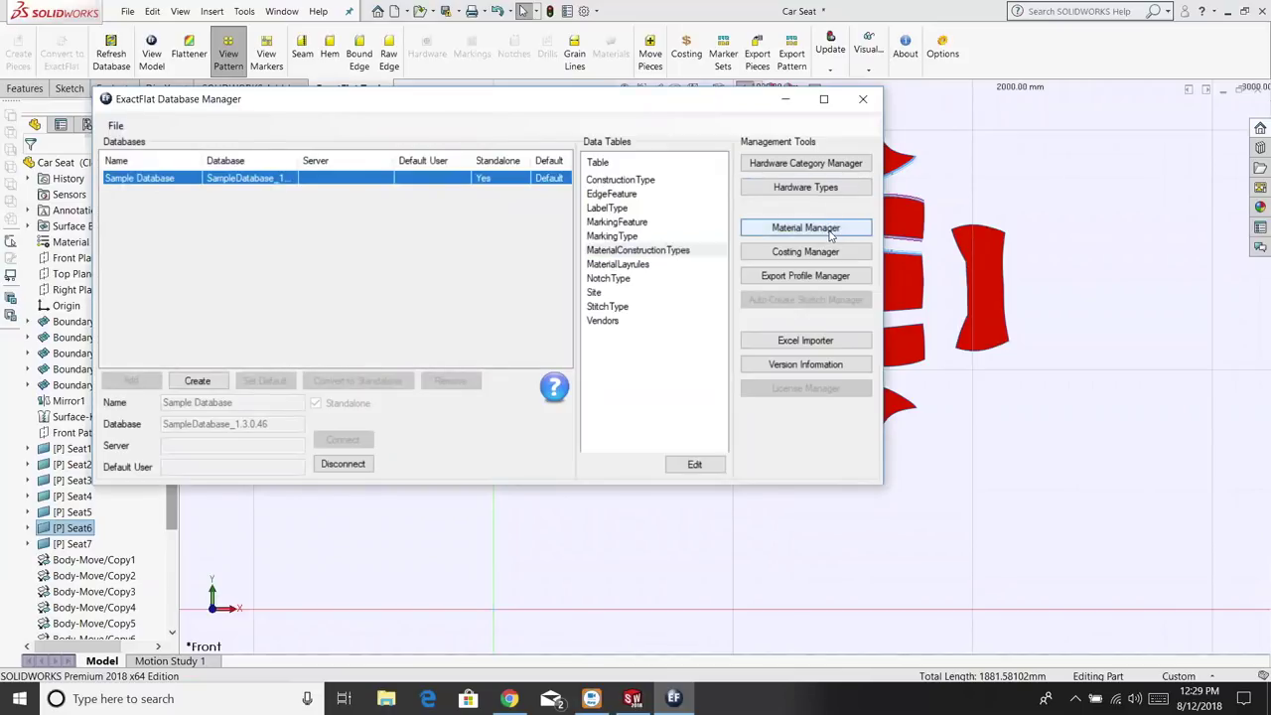
left_click(474, 157)
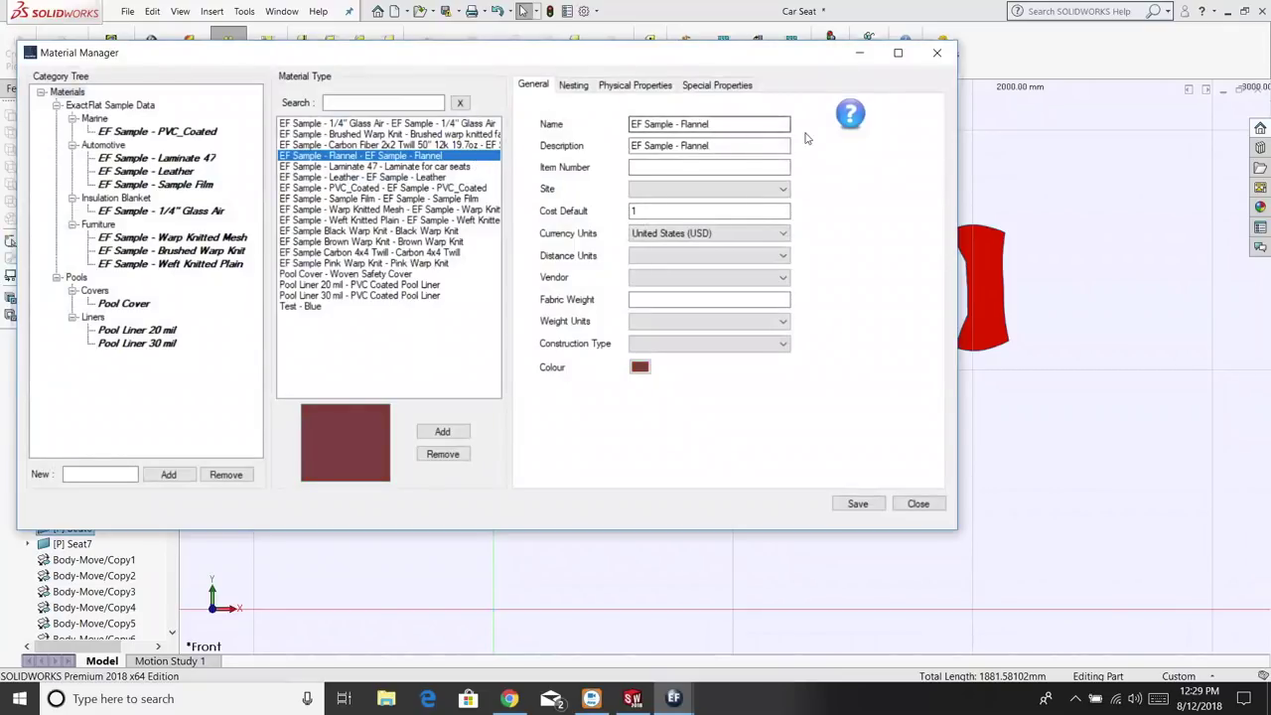
left_click(576, 86)
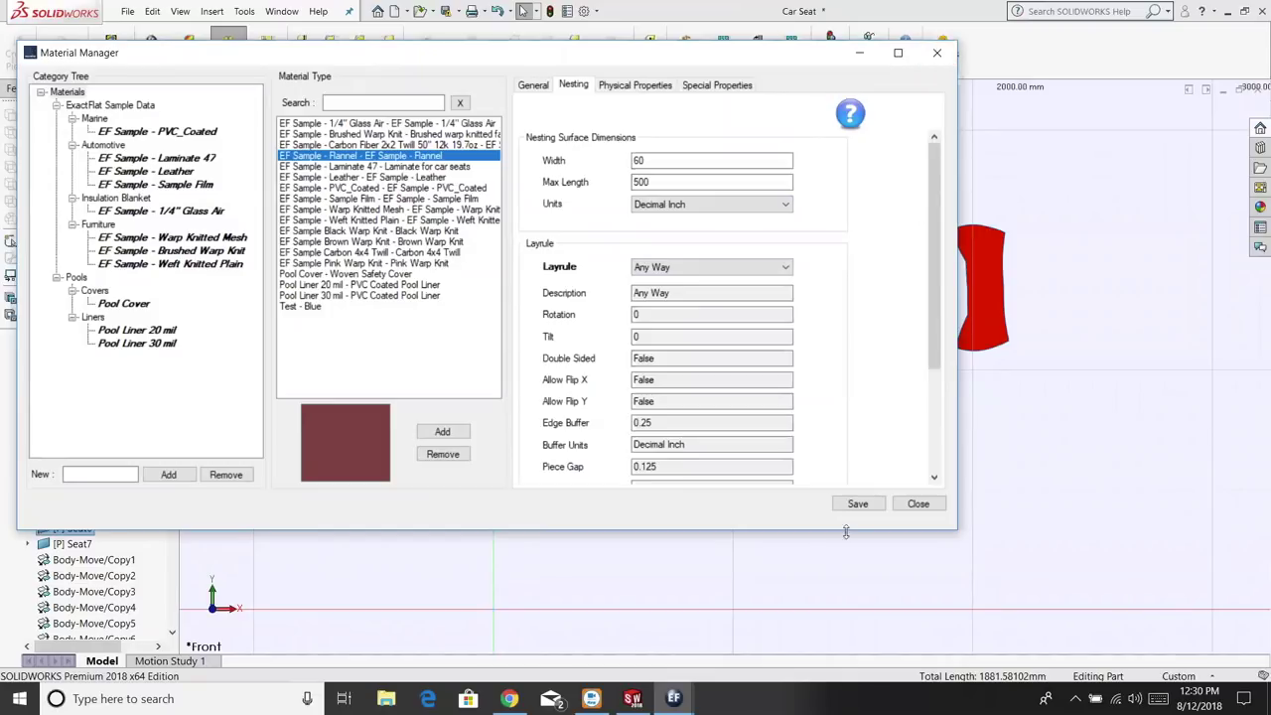
Close the ExactFlat managers and make a drawing from the Car Seat part on an A0 (ISO) sheet
left_click(917, 504)
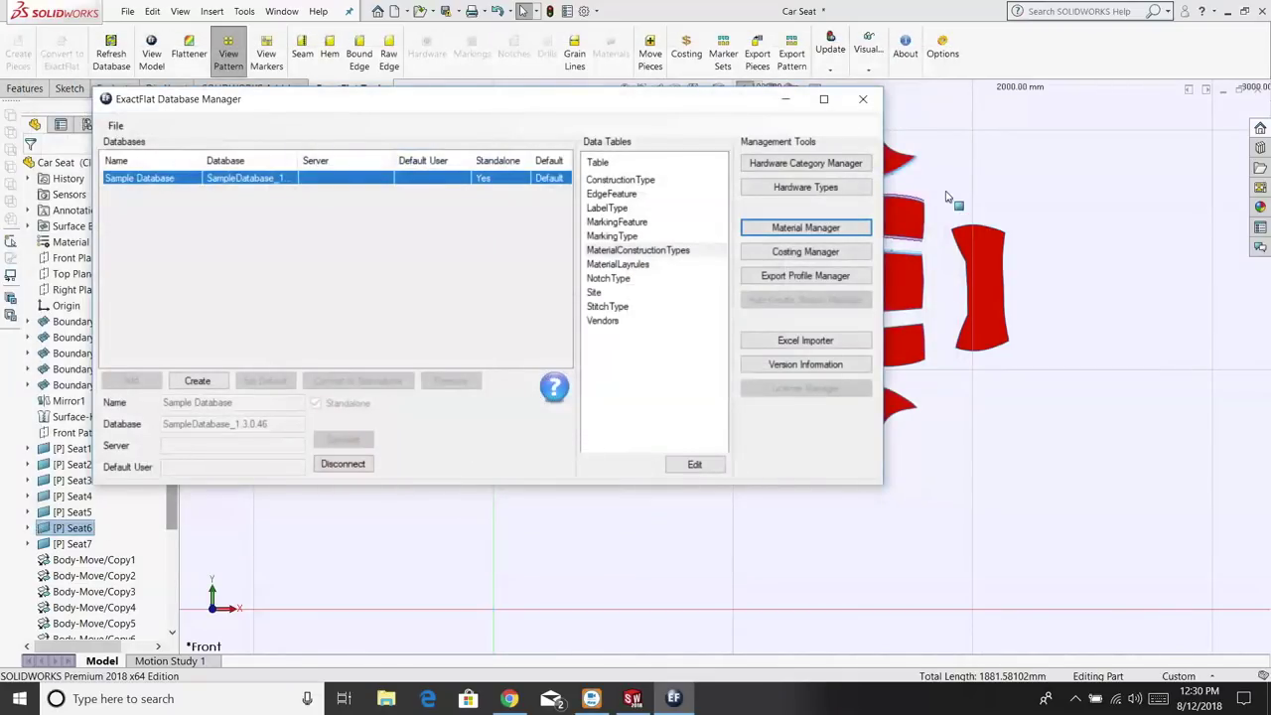
left_click(863, 100)
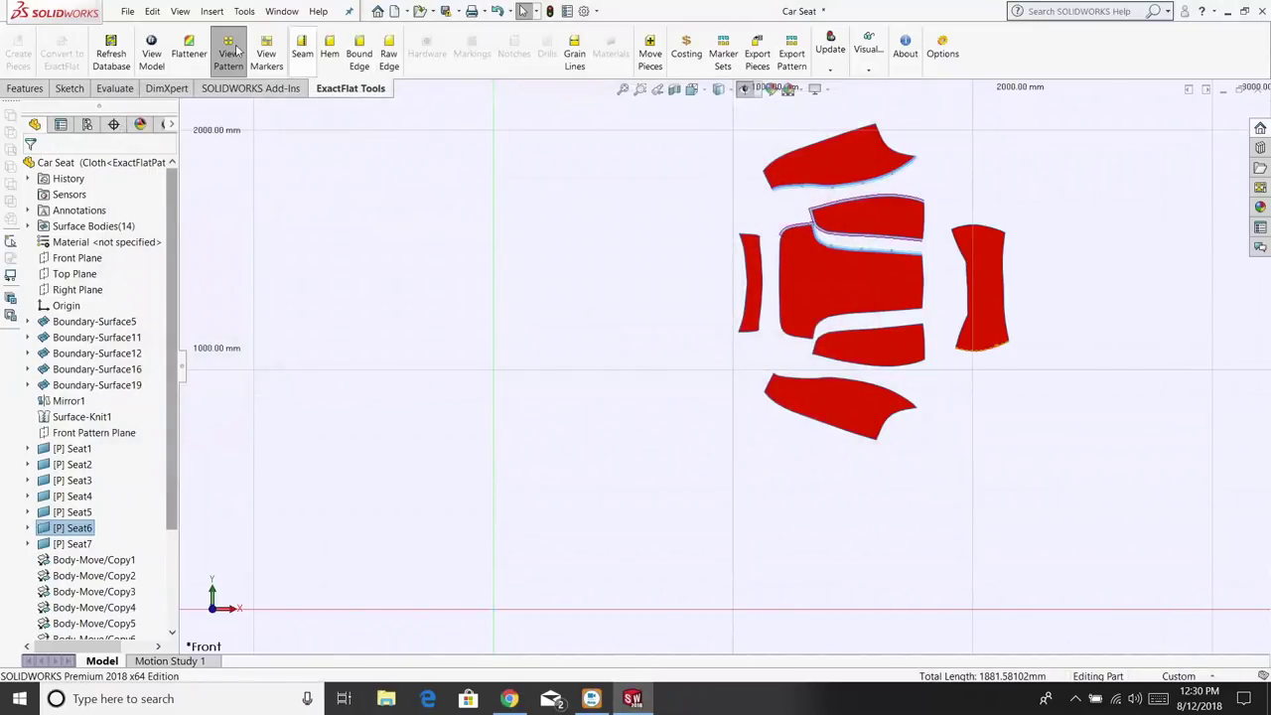
left_click(154, 11)
left_click(128, 11)
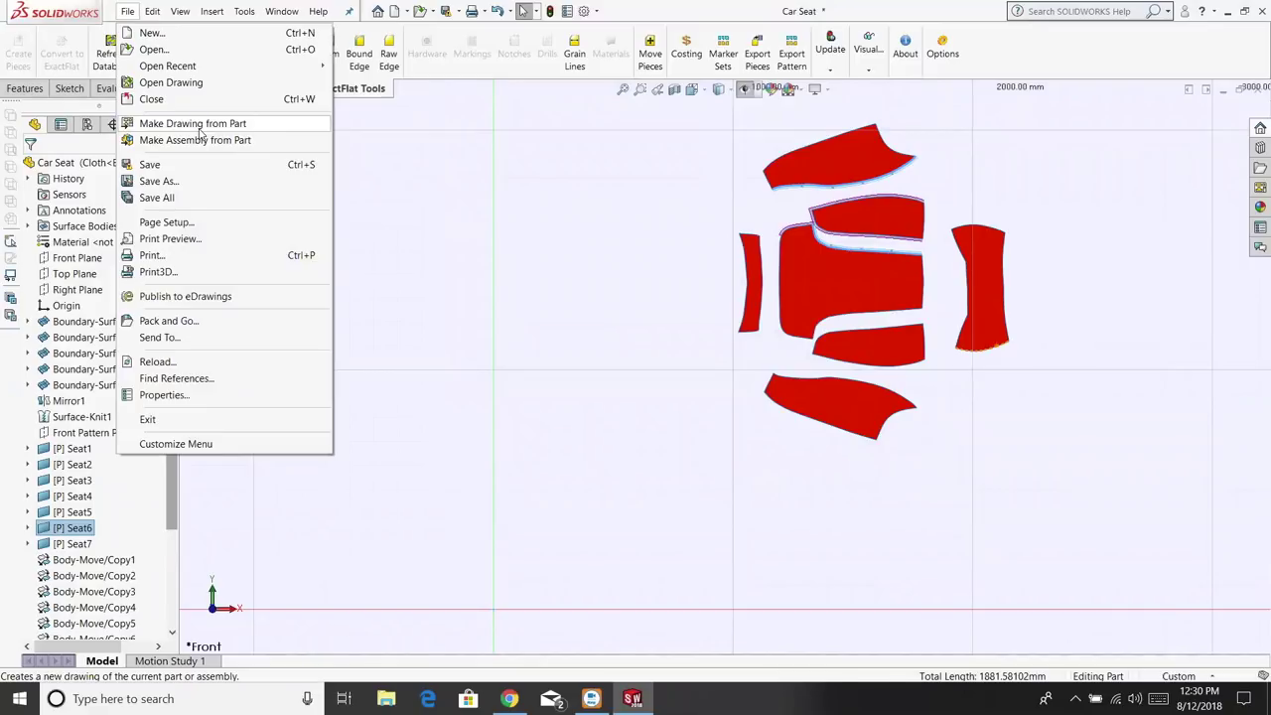
left_click(199, 124)
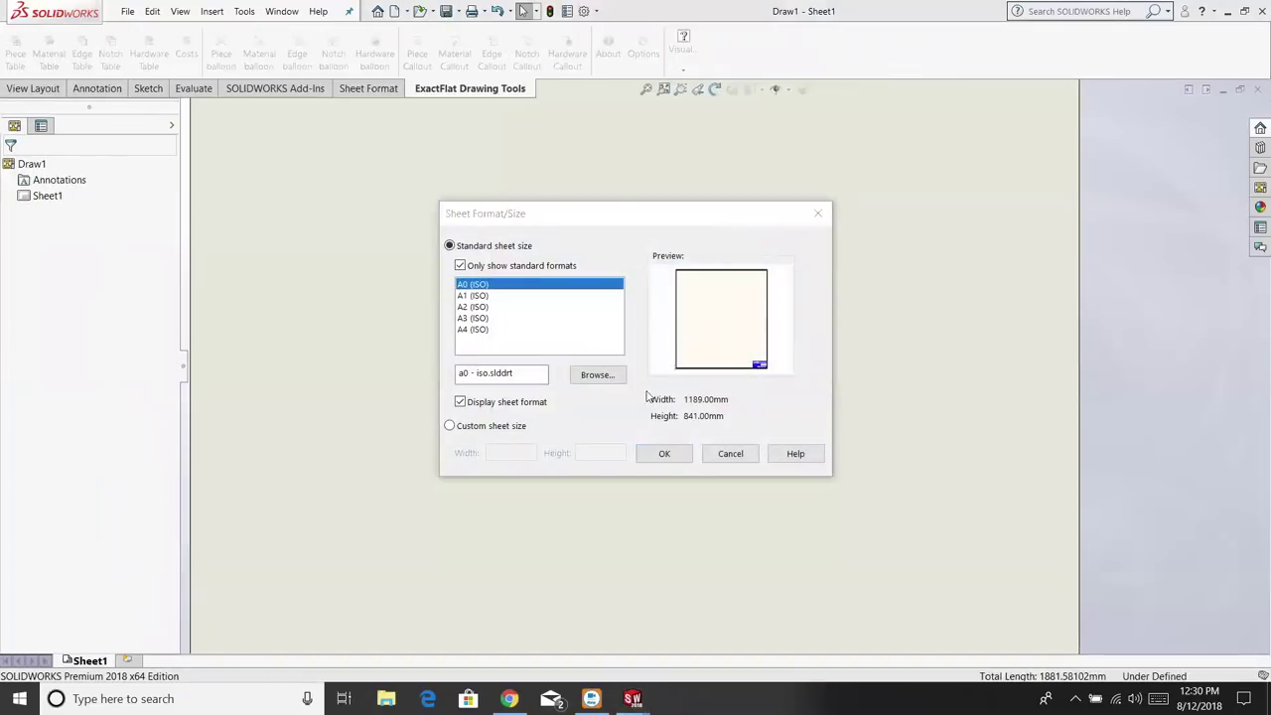
left_click(664, 454)
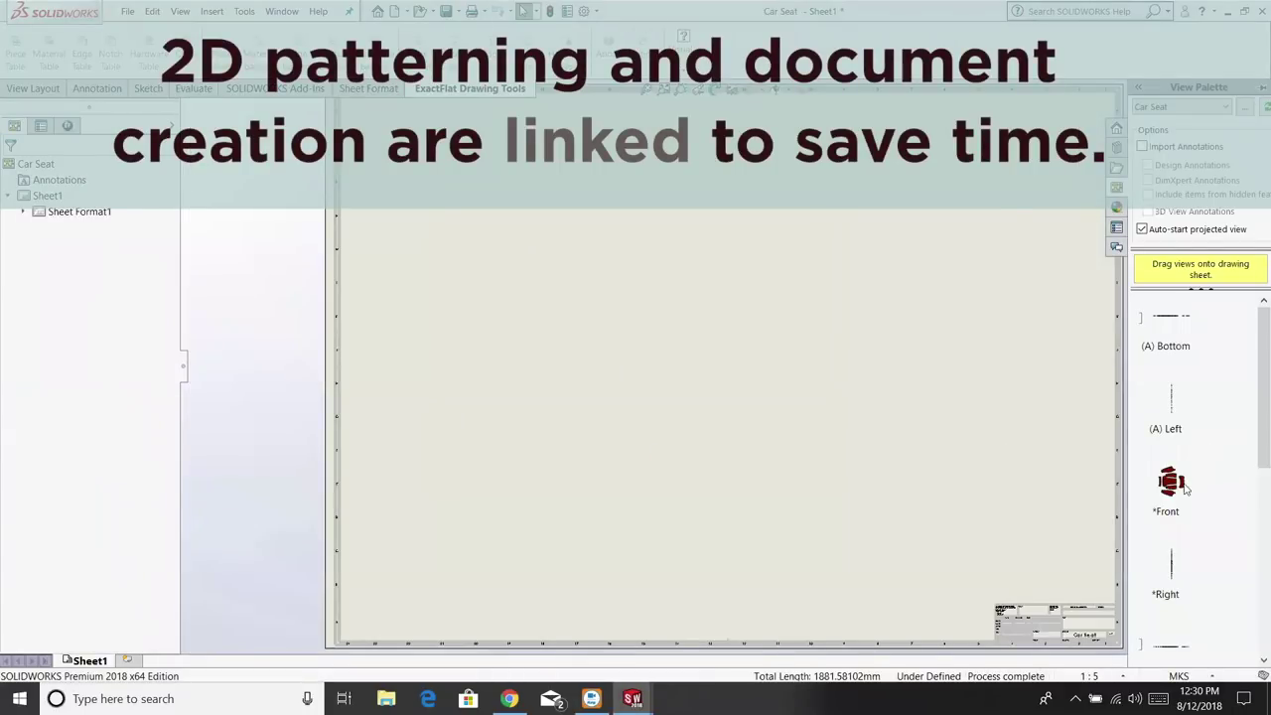
Place the flat-pattern view, cancel the extra projected view, and select Drawing View1
mouse_move(1171, 481)
left_mouse_down()
mouse_move(1084, 394)
mouse_move(827, 322)
mouse_move(755, 349)
left_mouse_up()
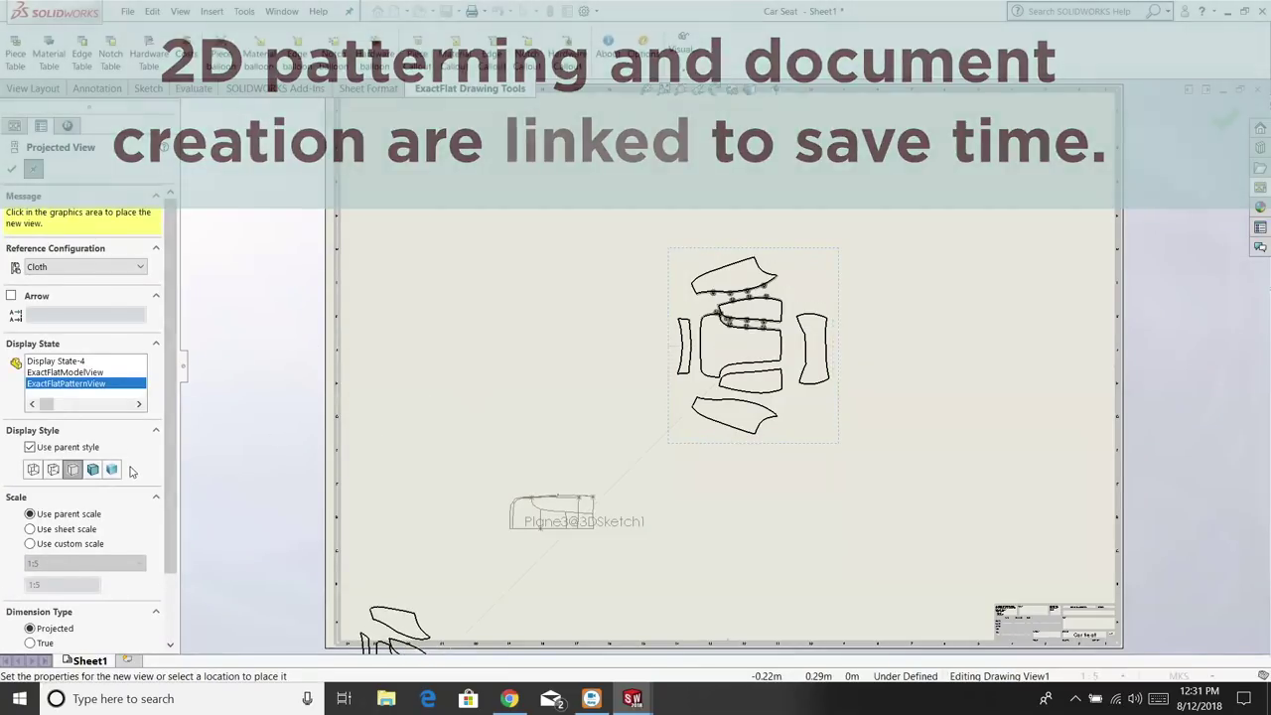
key("Escape")
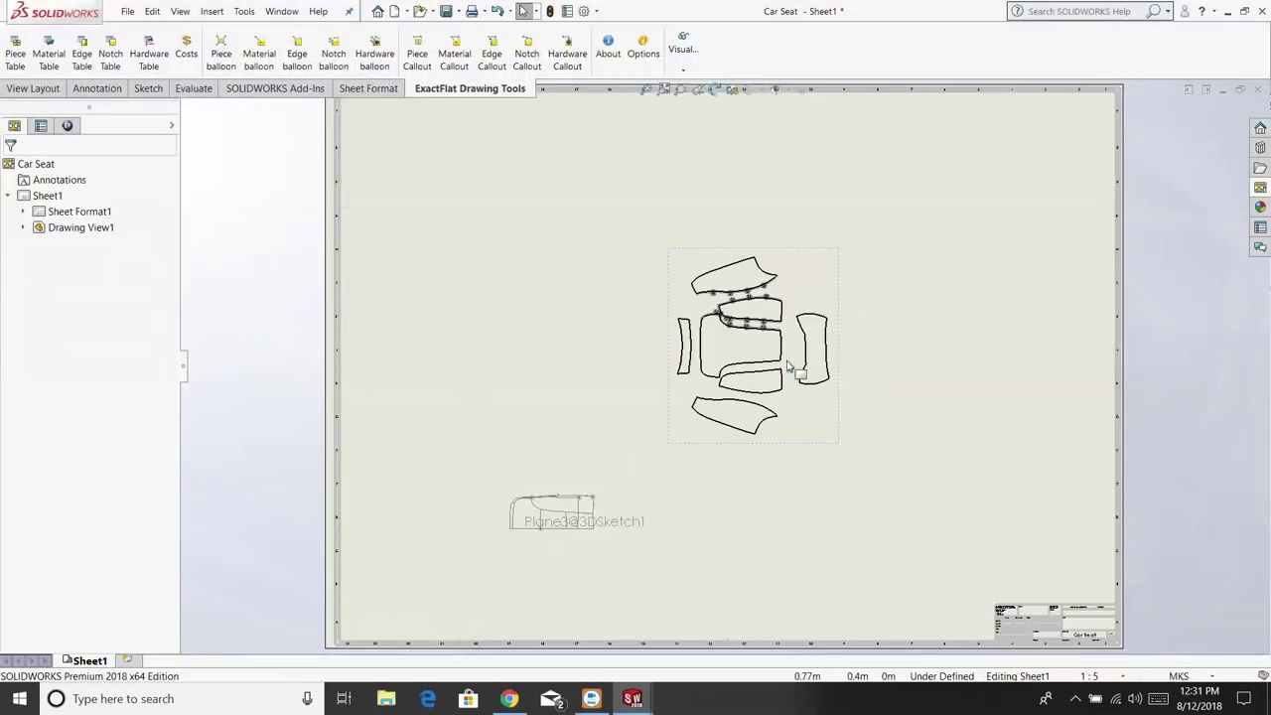
left_click(790, 363)
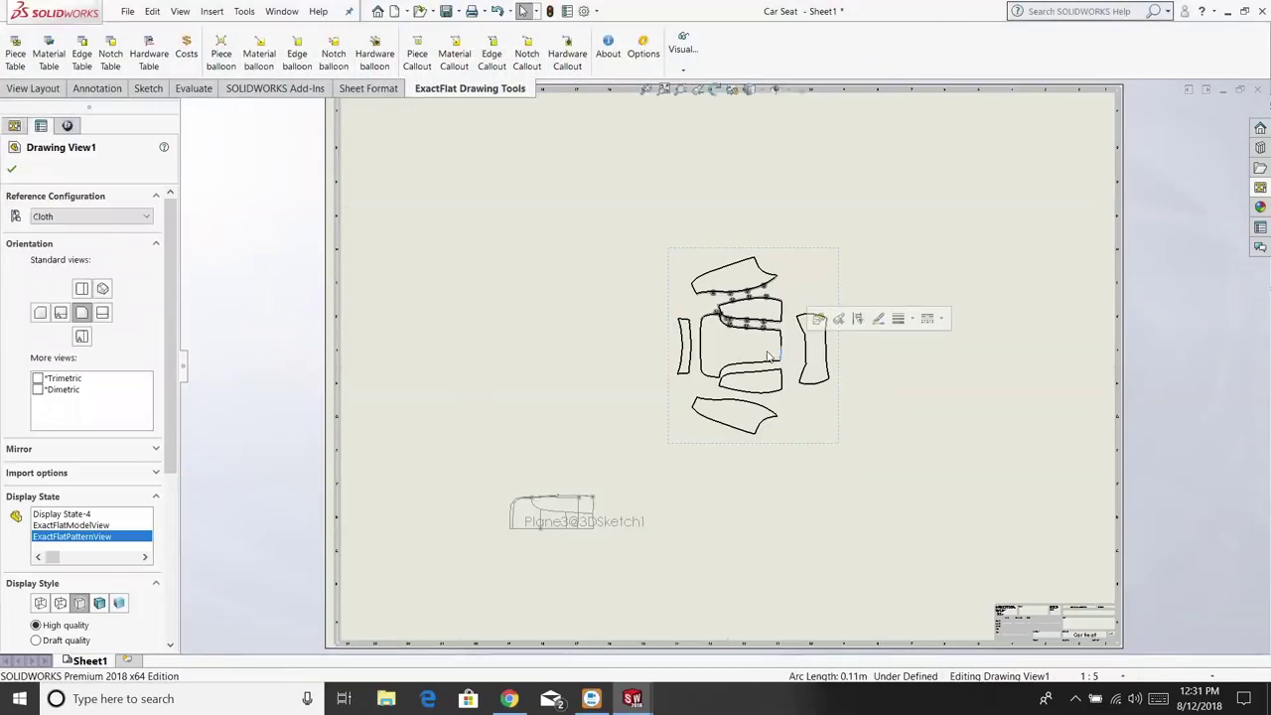
Display the seat pattern pieces in Drawing View1 shaded solid red
left_click(119, 603)
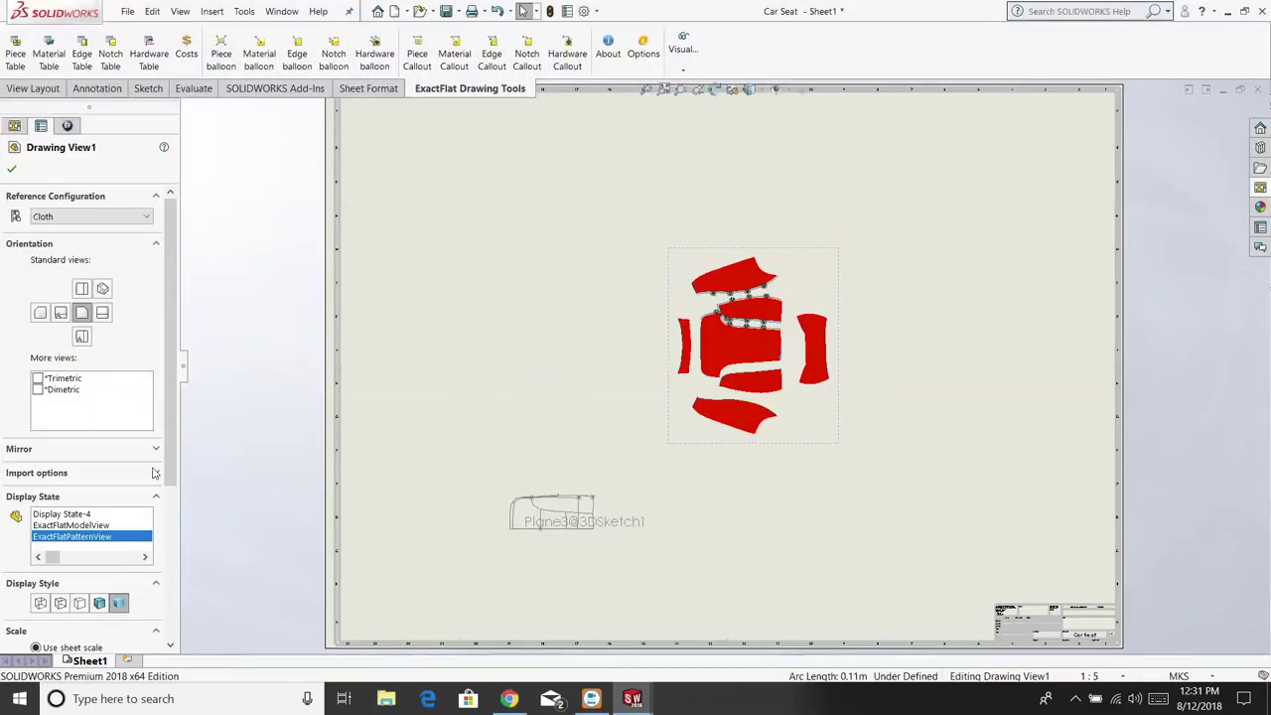
scroll(177, 486, "down", 1)
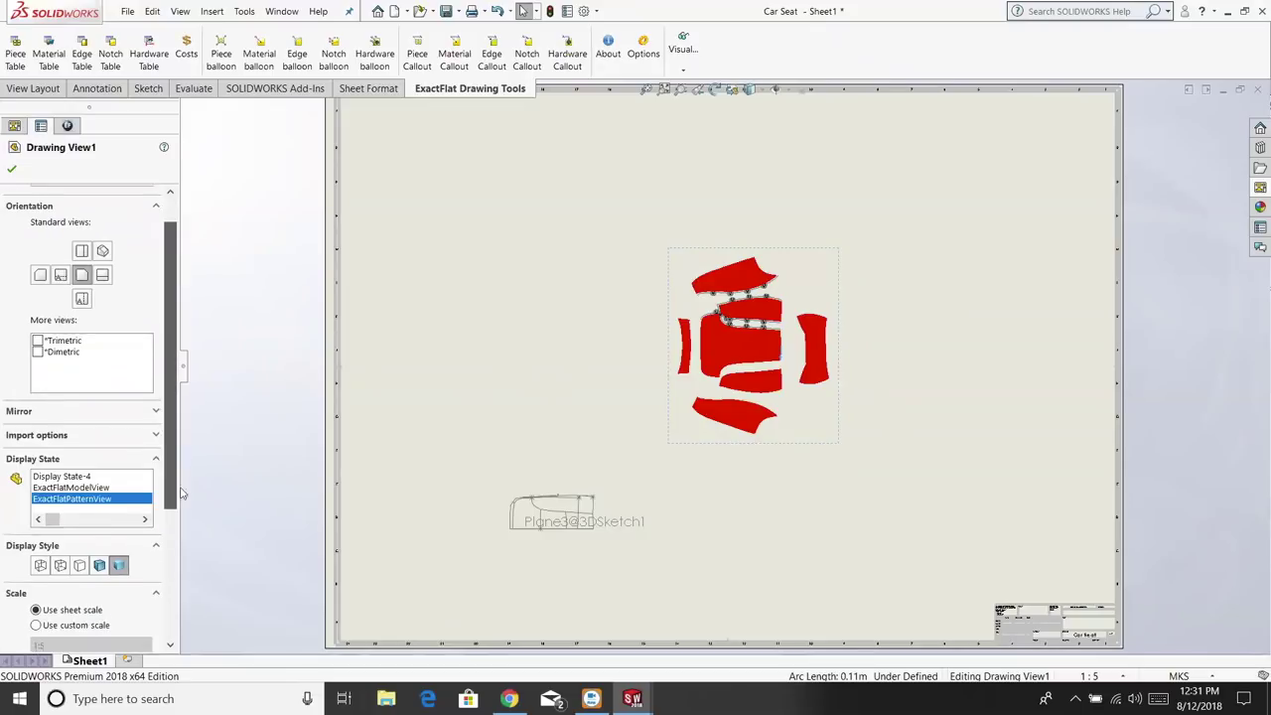
scroll(183, 499, "down", 2)
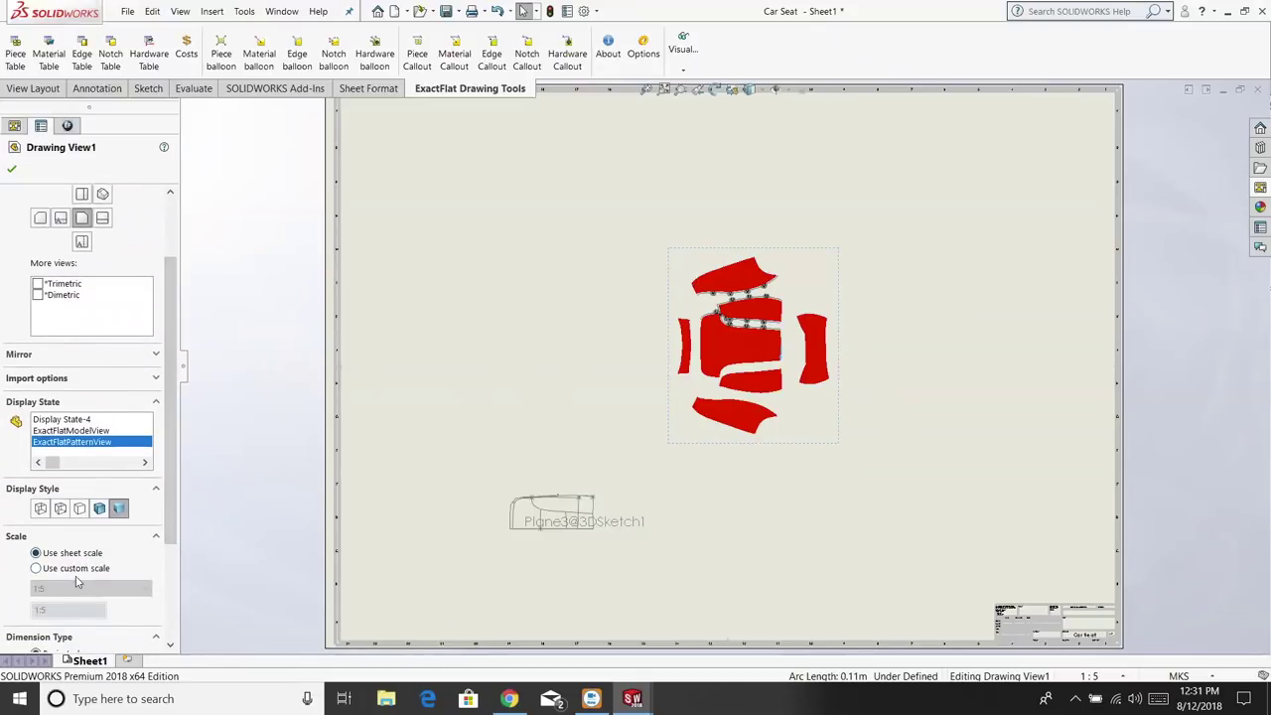
Give Drawing View1 a custom 1:2 scale
left_click(35, 568)
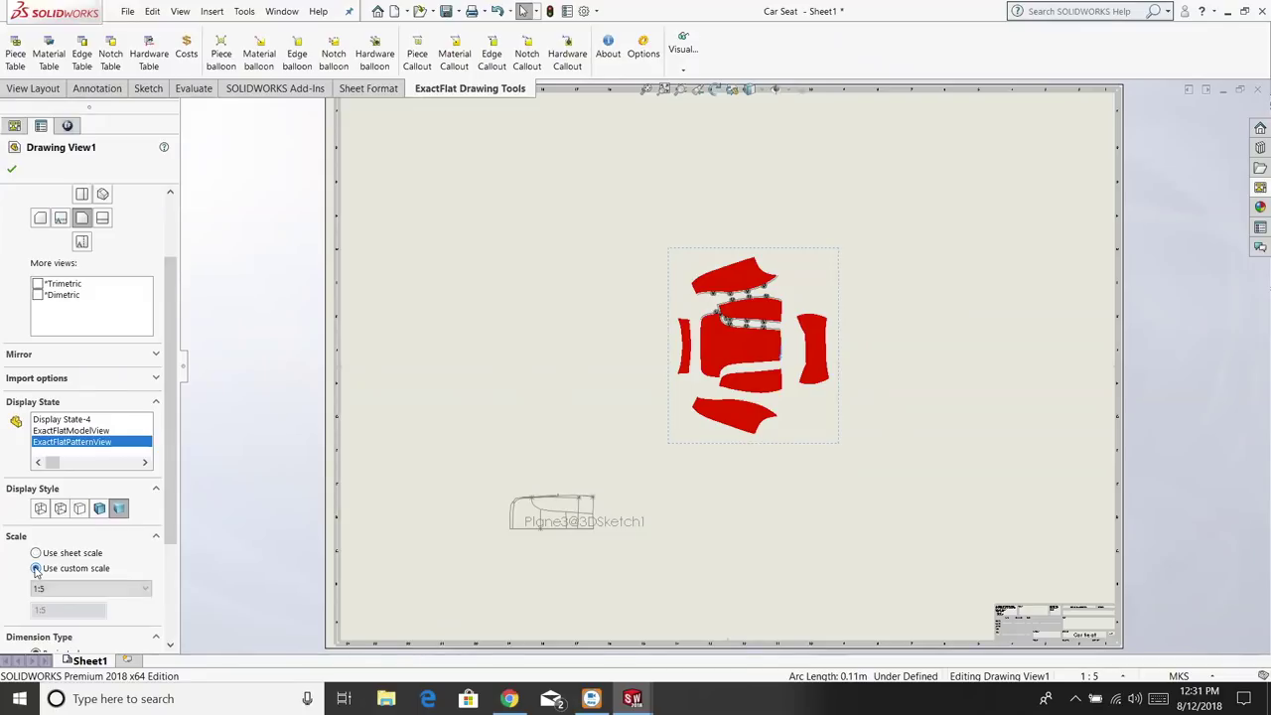
left_click(73, 590)
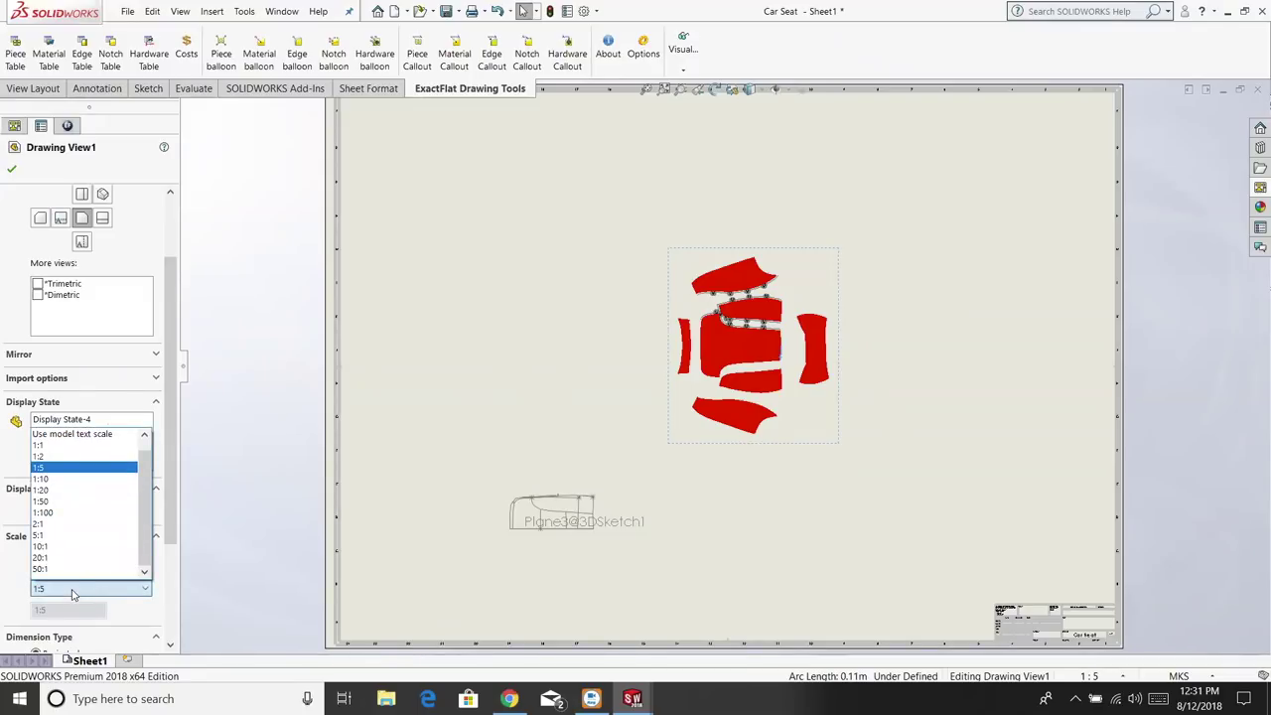
left_click(85, 456)
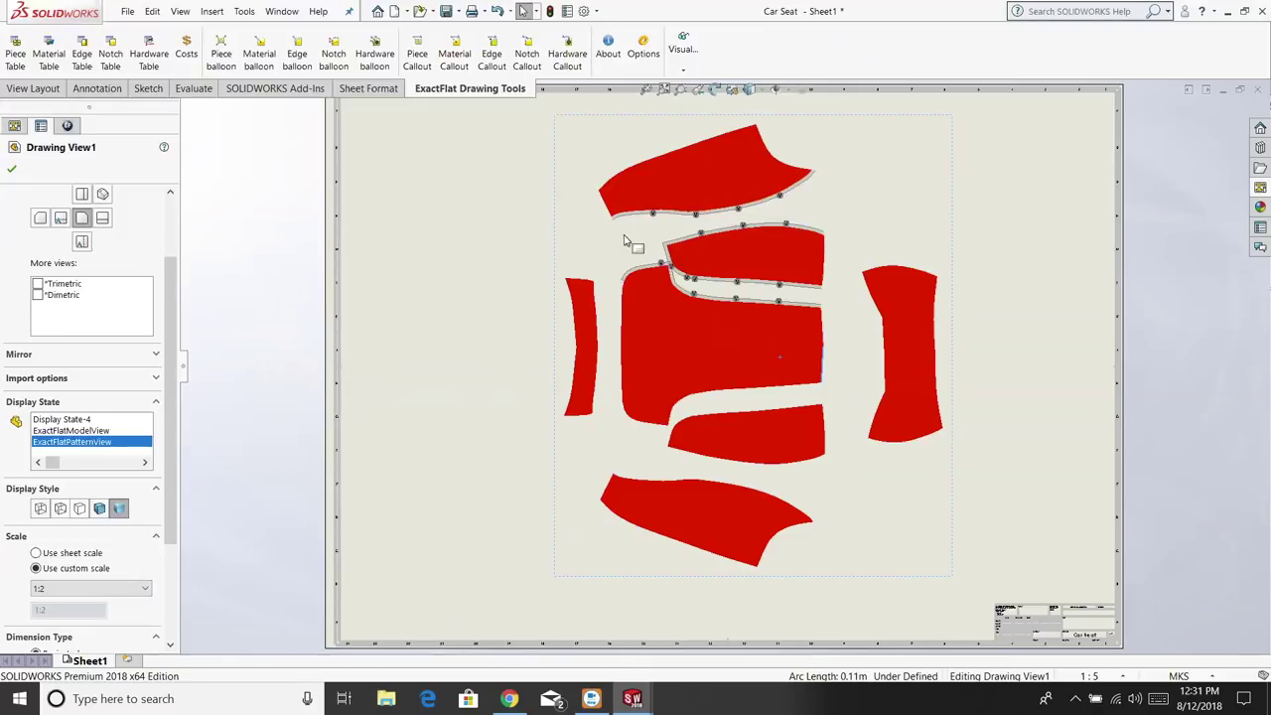
scroll(688, 246, "up", 1)
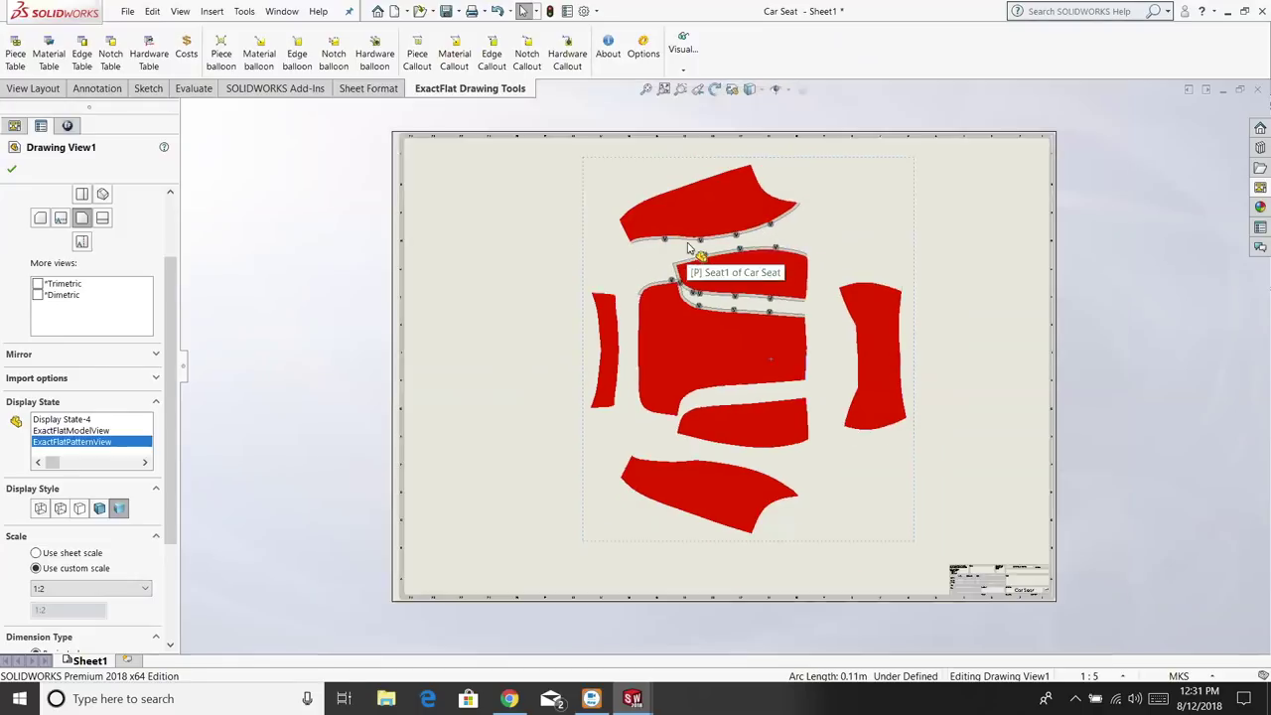
scroll(700, 288, "down", 3)
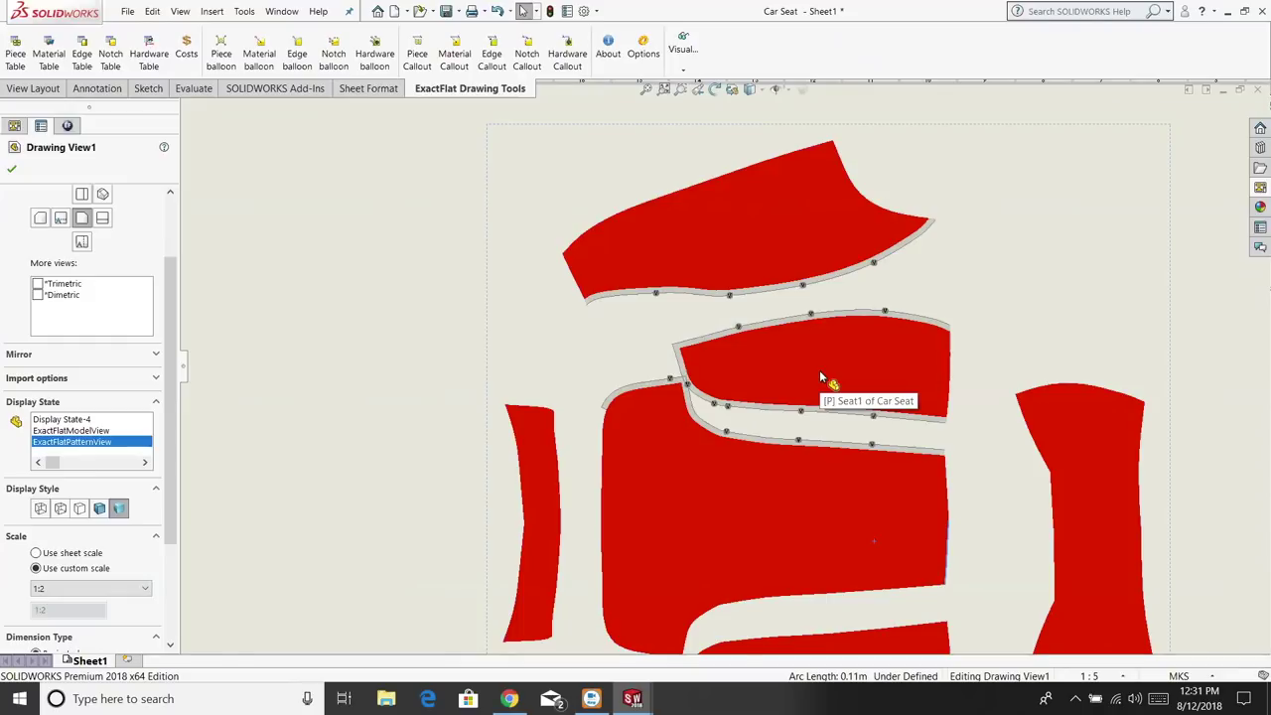
scroll(820, 377, "up", 3)
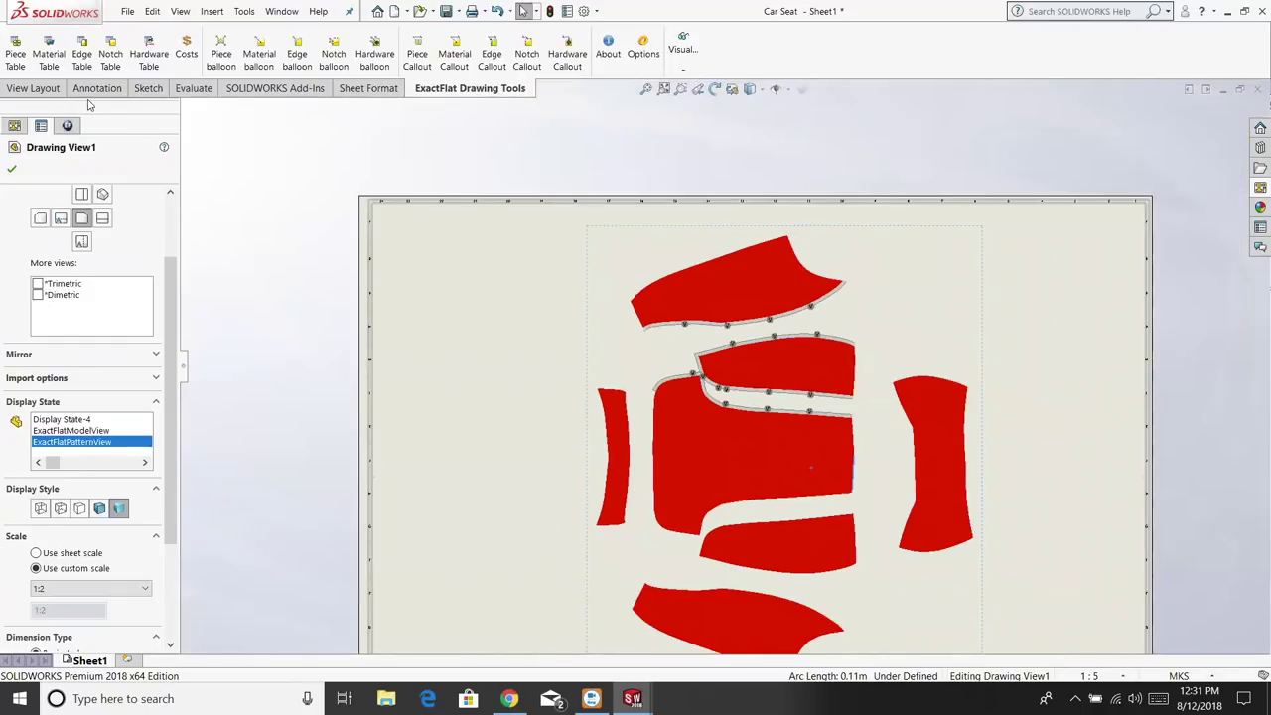
Place Piece Table1 listing Piece IDs 1–7 (Seat1–Seat7) at the sheet's top-left corner
left_click(26, 59)
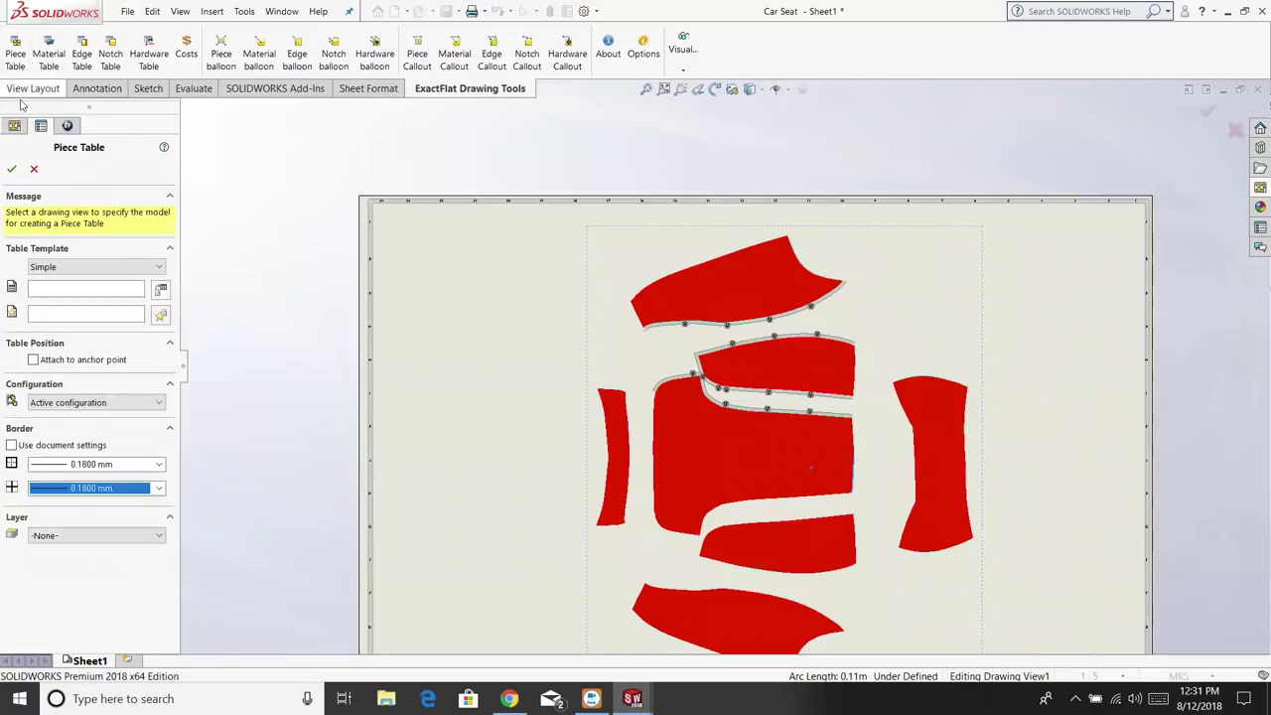
left_click(12, 170)
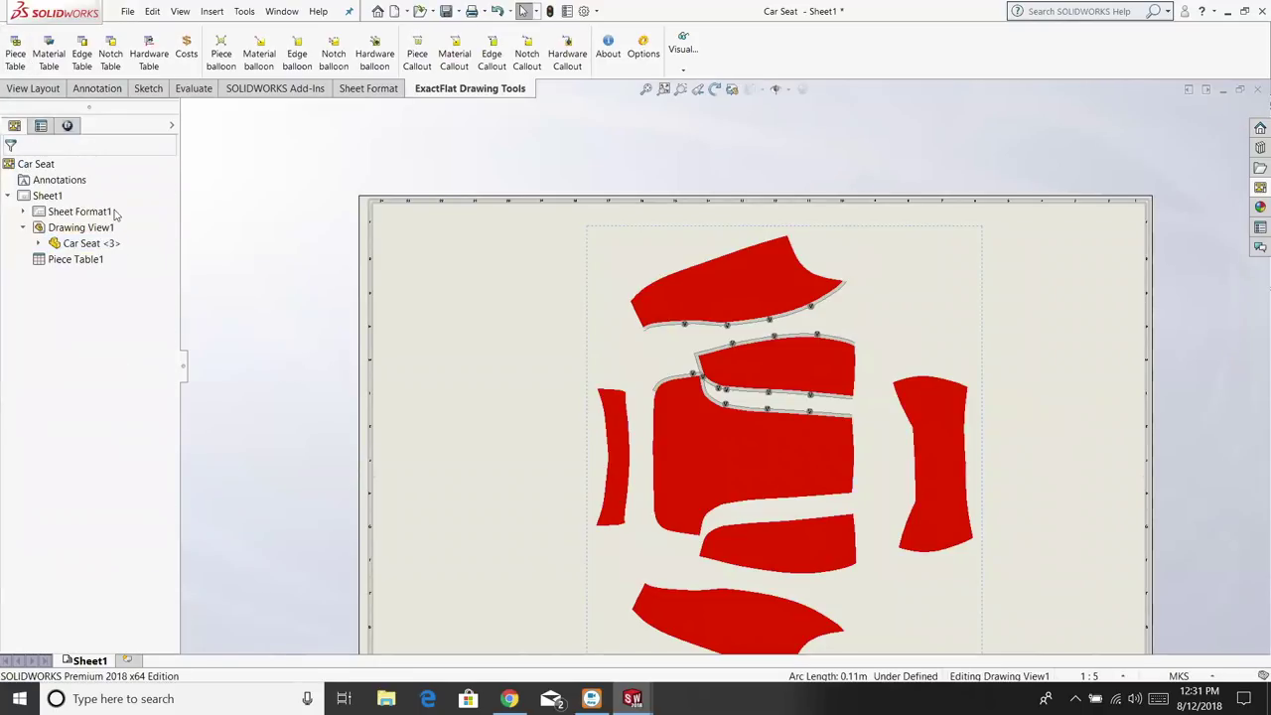
left_click(403, 261)
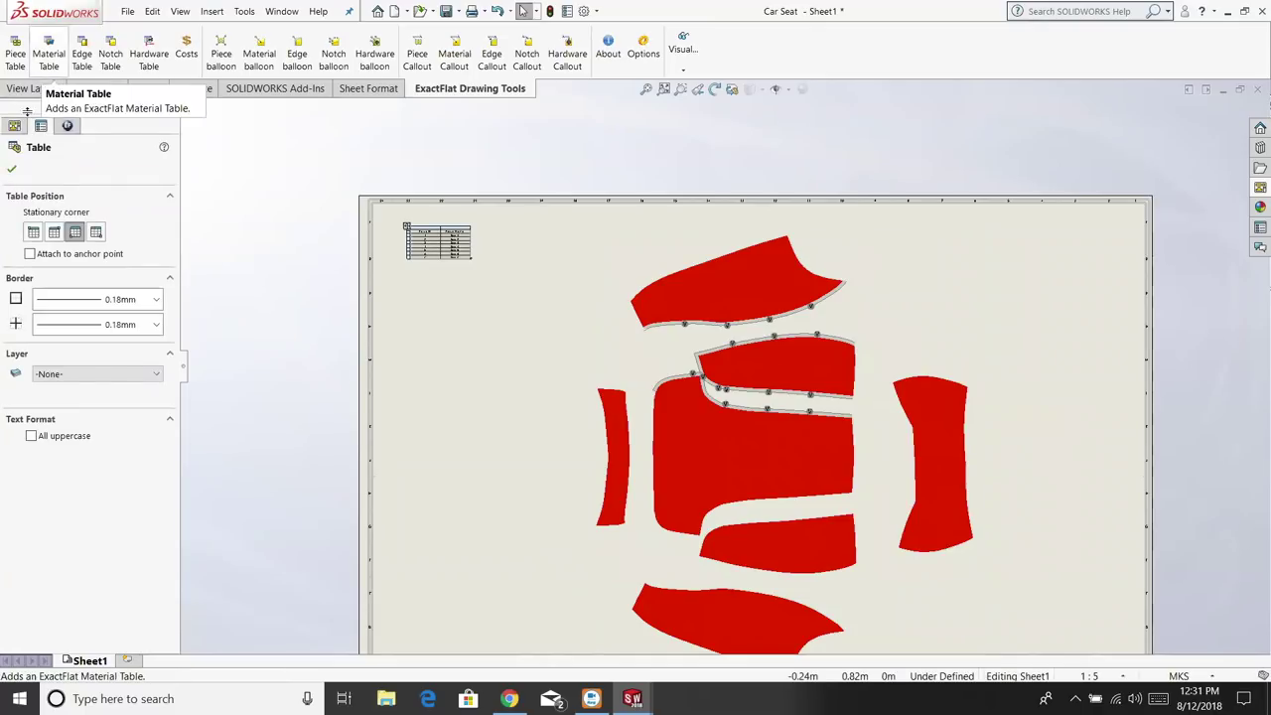
left_click(12, 170)
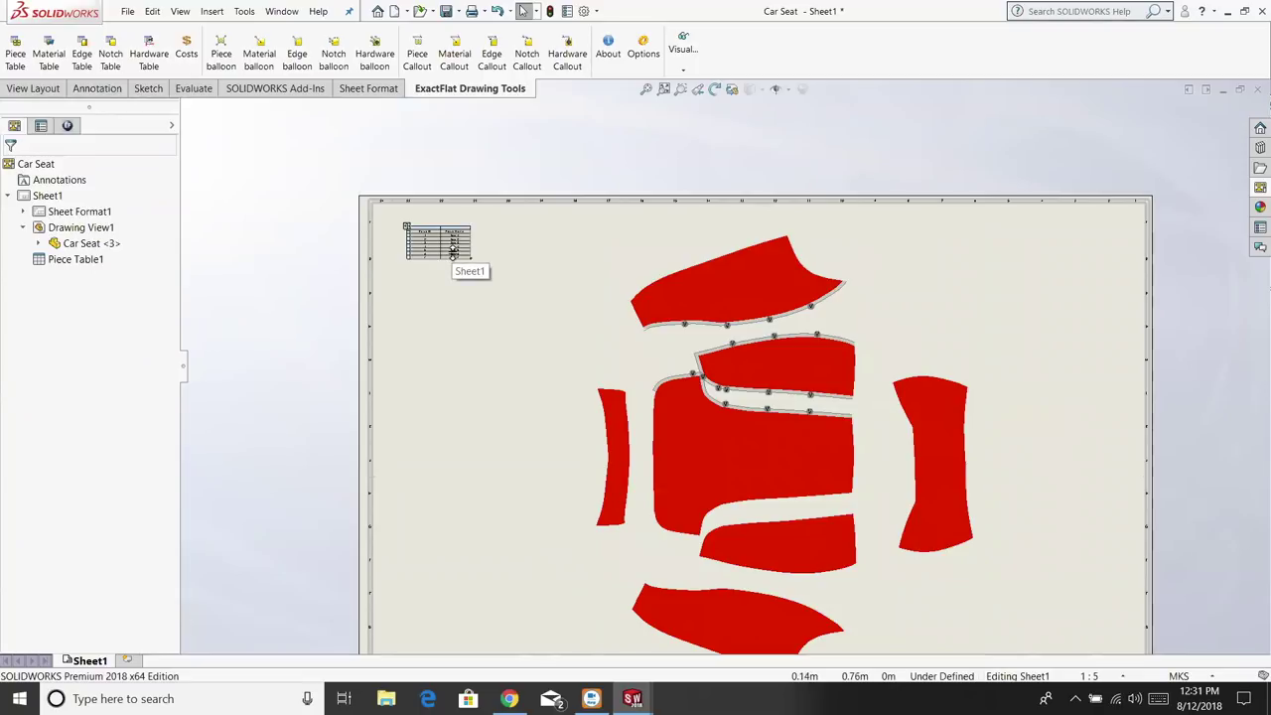
left_click(499, 251)
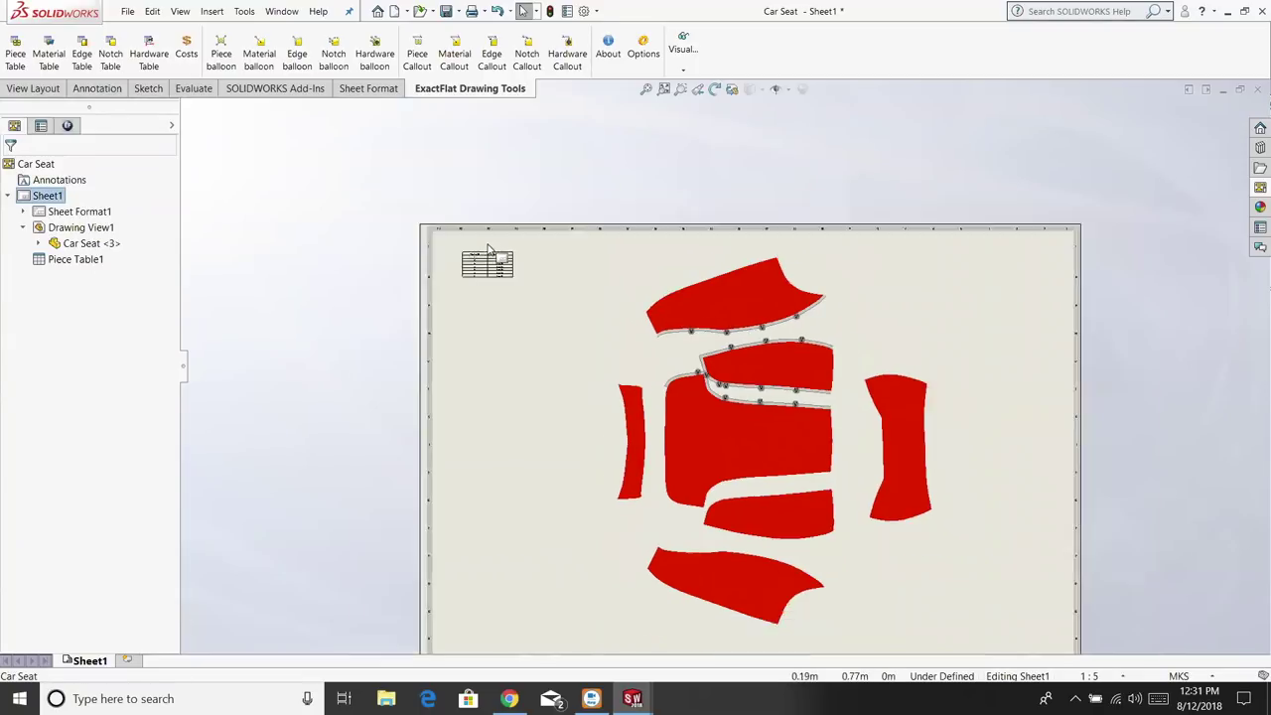
key("f")
scroll(553, 305, "down", 8)
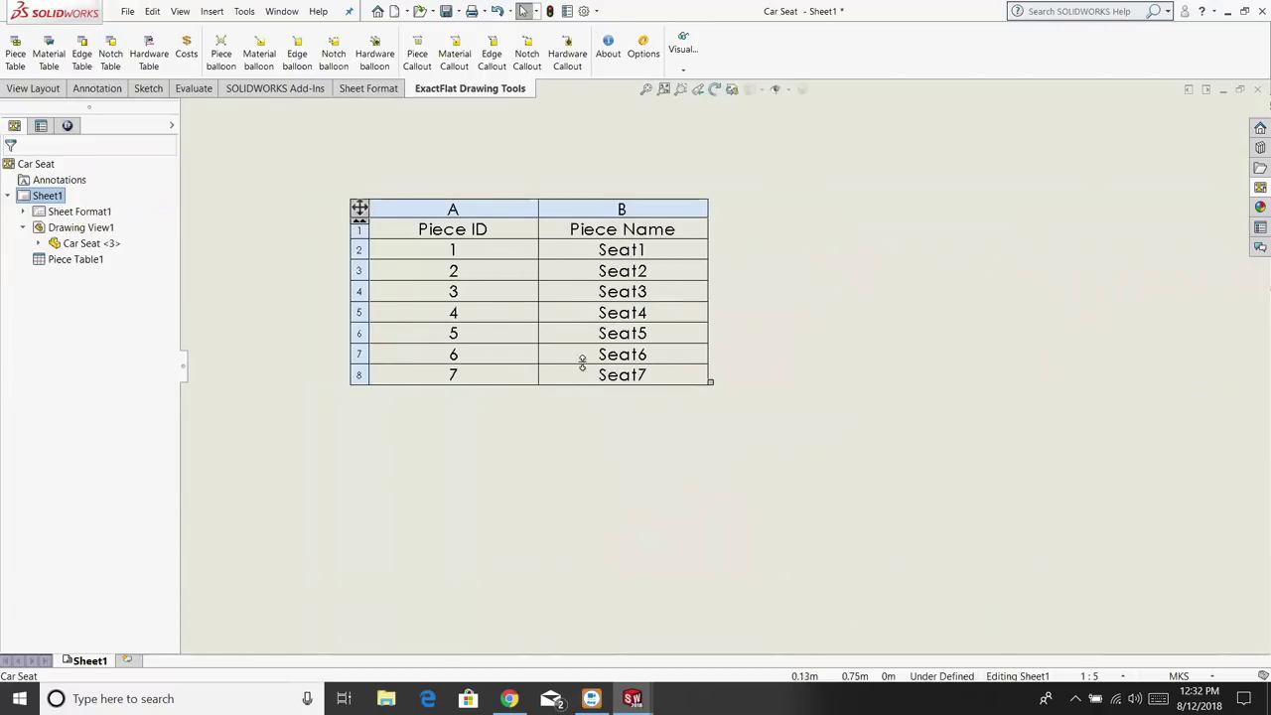
scroll(605, 428, "down", 2)
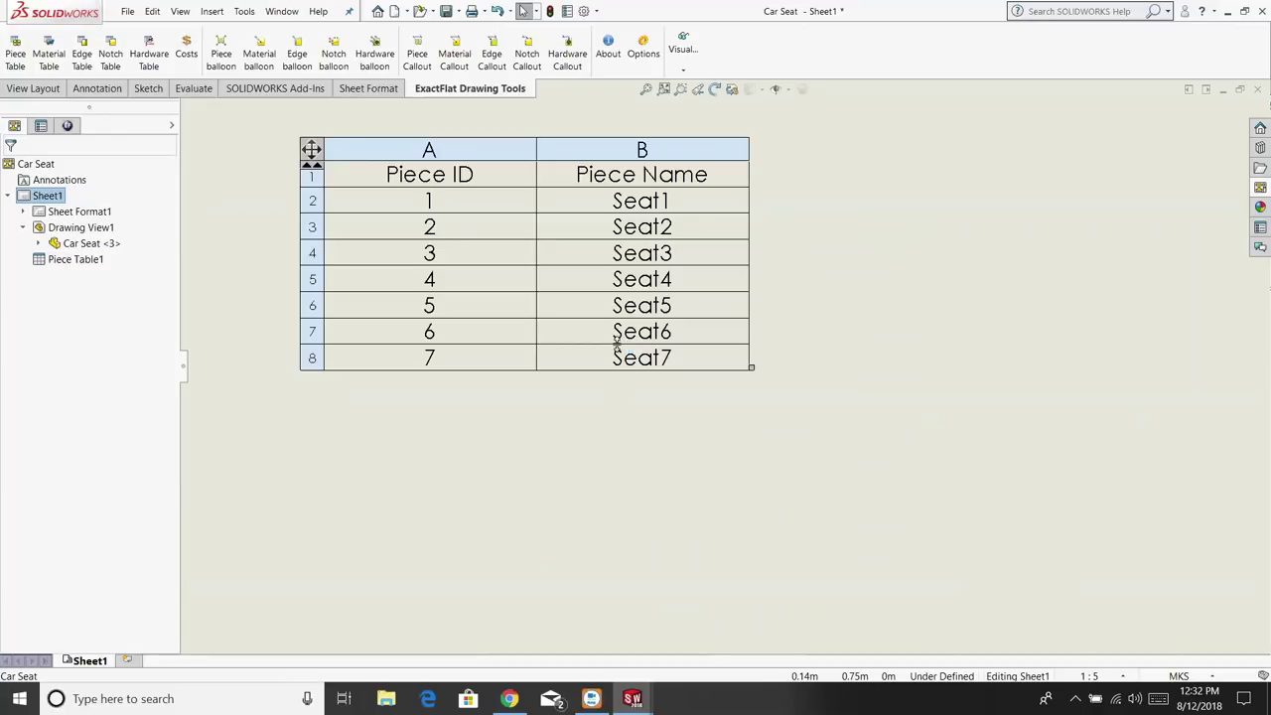
Add piece balloons to the upper middle, right-hand, large central and lower middle seat pieces
left_click(646, 89)
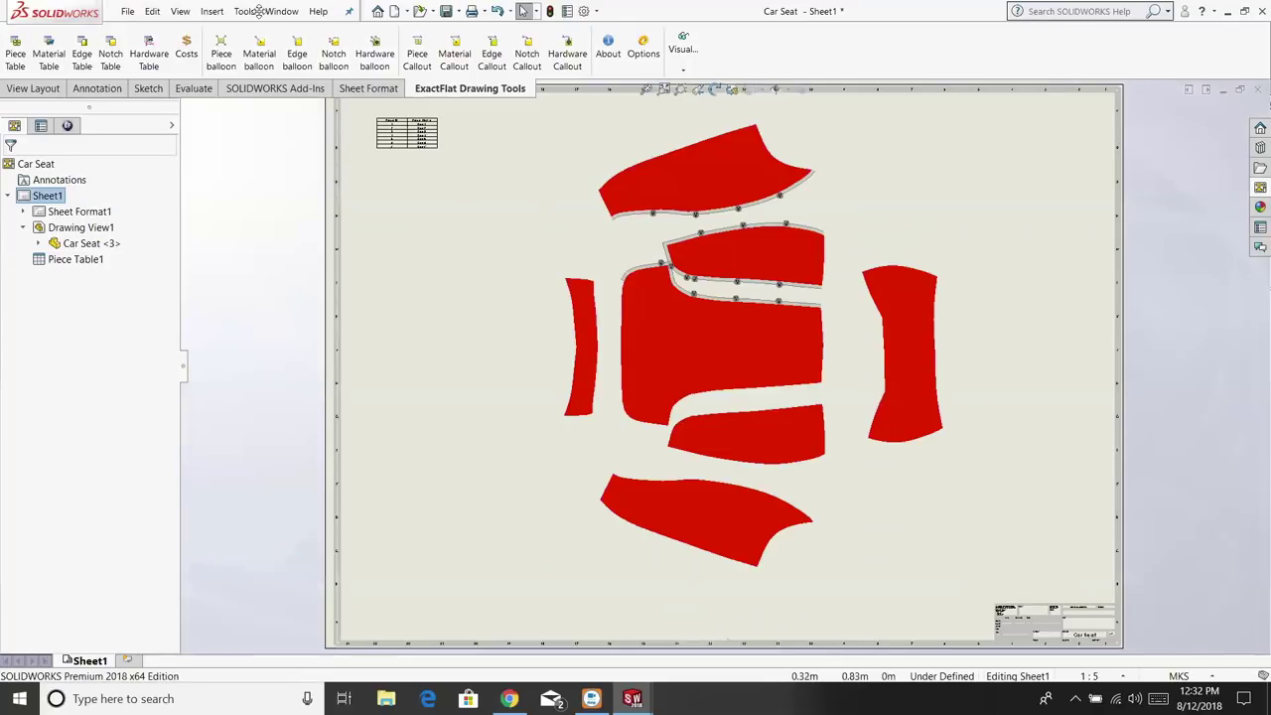
left_click(228, 78)
left_click(799, 266)
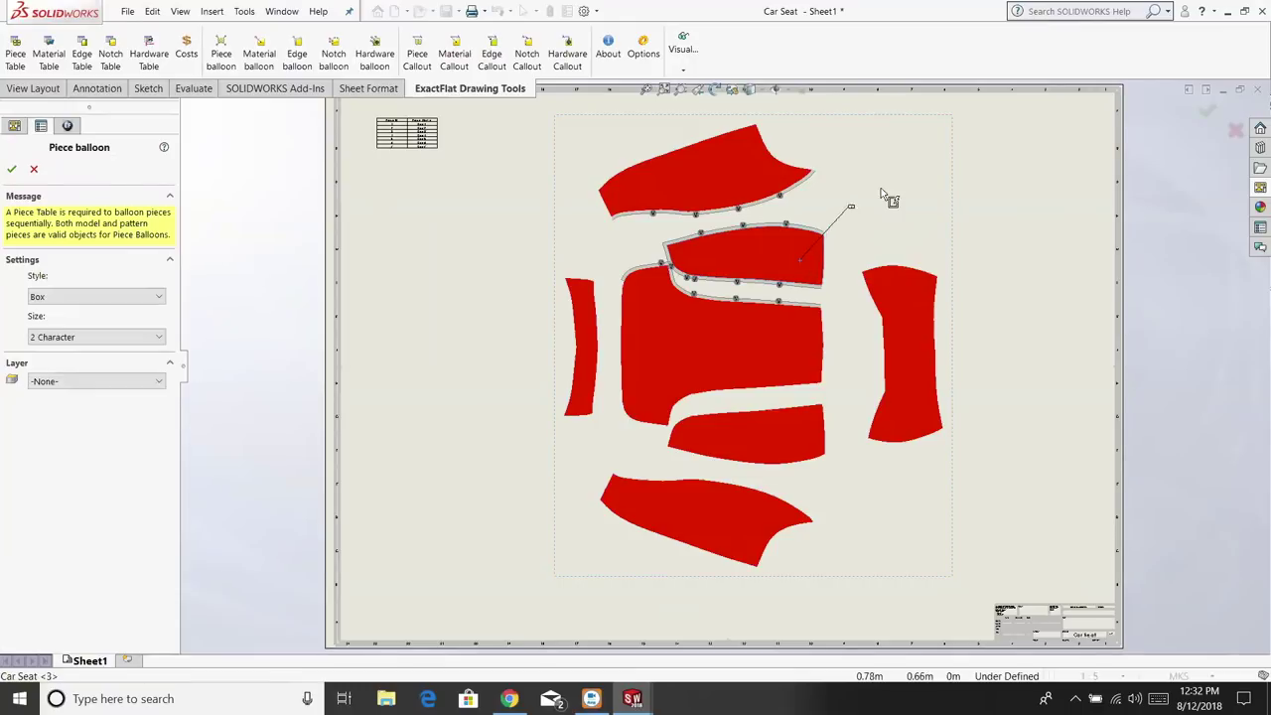
left_click(888, 188)
left_click(904, 288)
left_click(1002, 219)
left_click(795, 352)
left_click(972, 545)
left_click(799, 456)
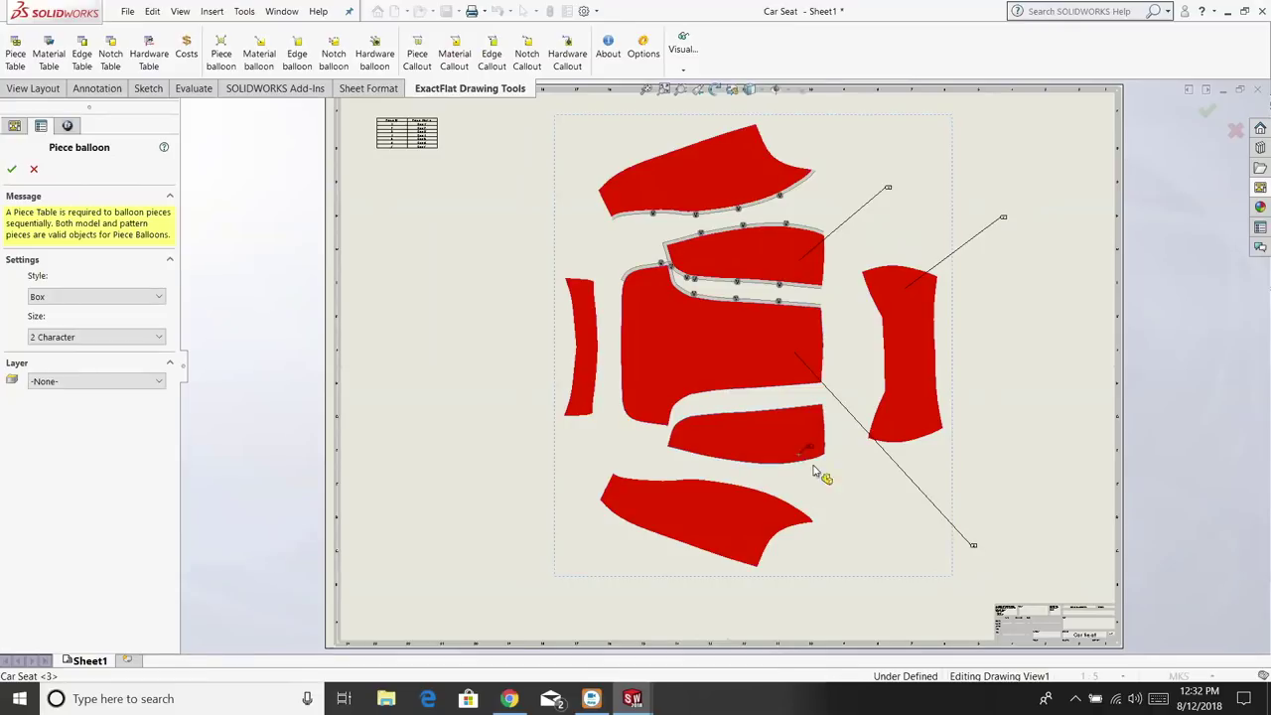
left_click(915, 551)
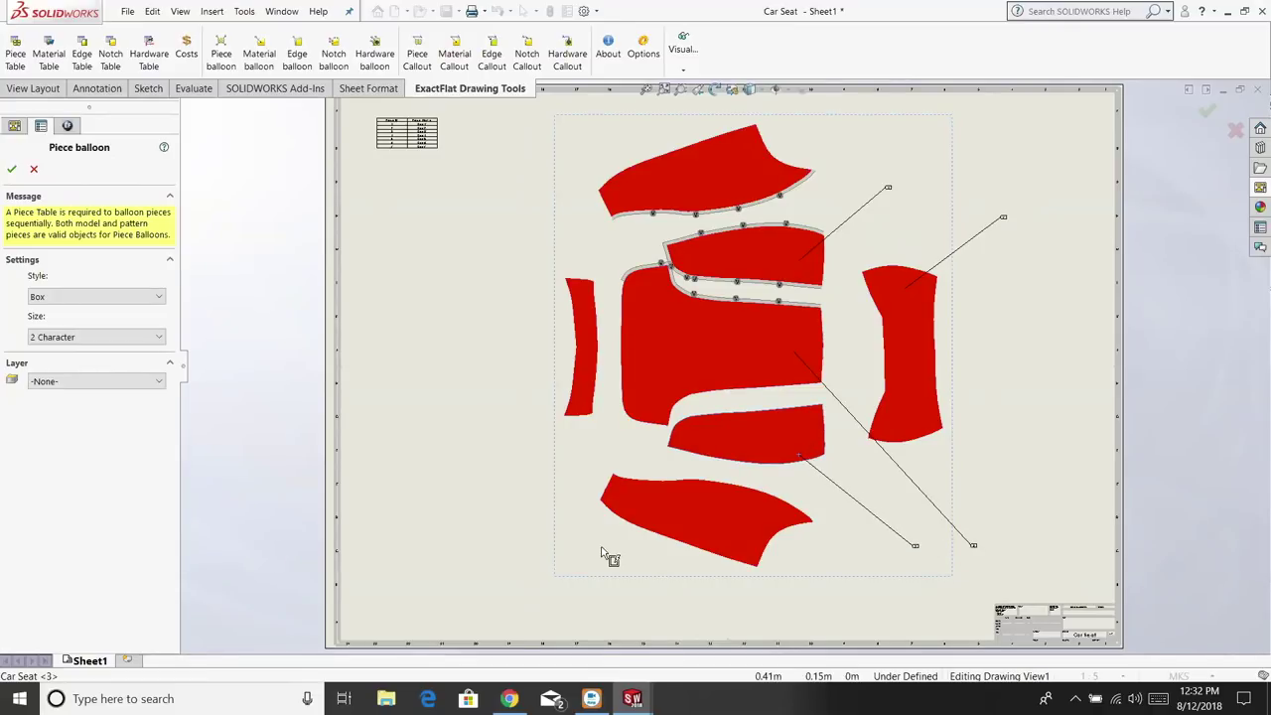
left_click(12, 169)
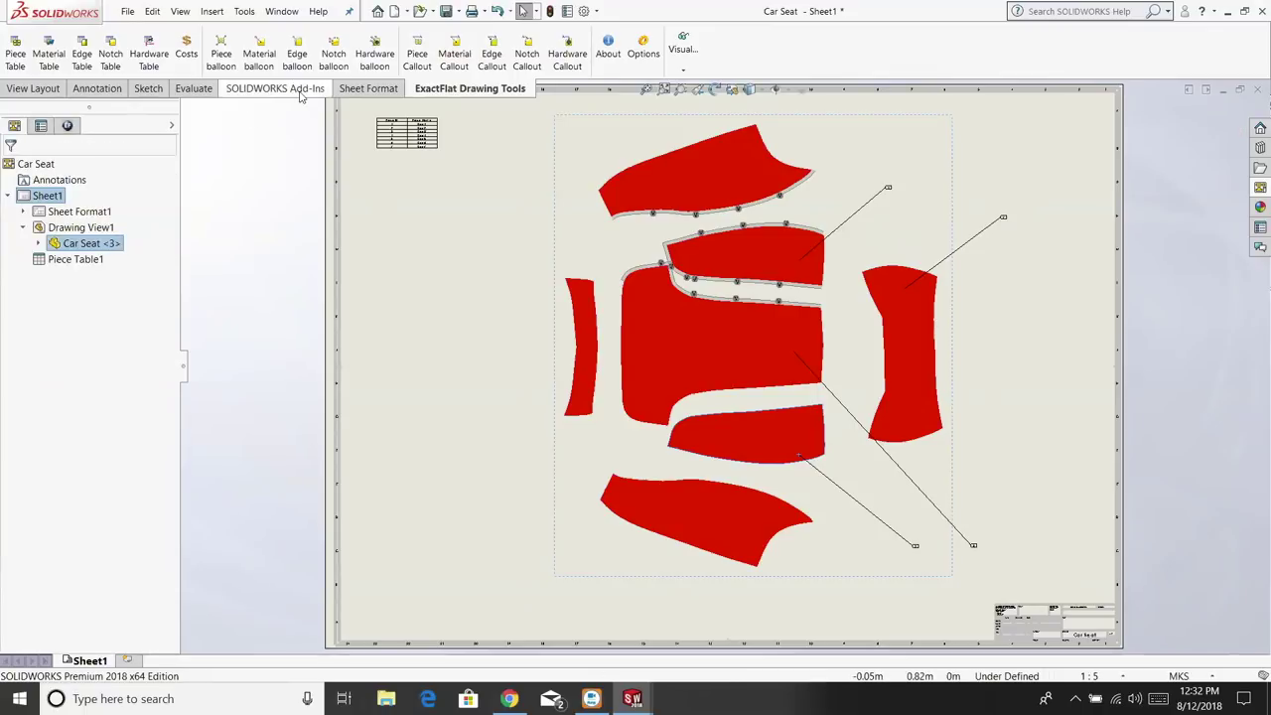
Add edge balloon 1 to the central piece's top edge and fit the sheet in view
left_click(298, 60)
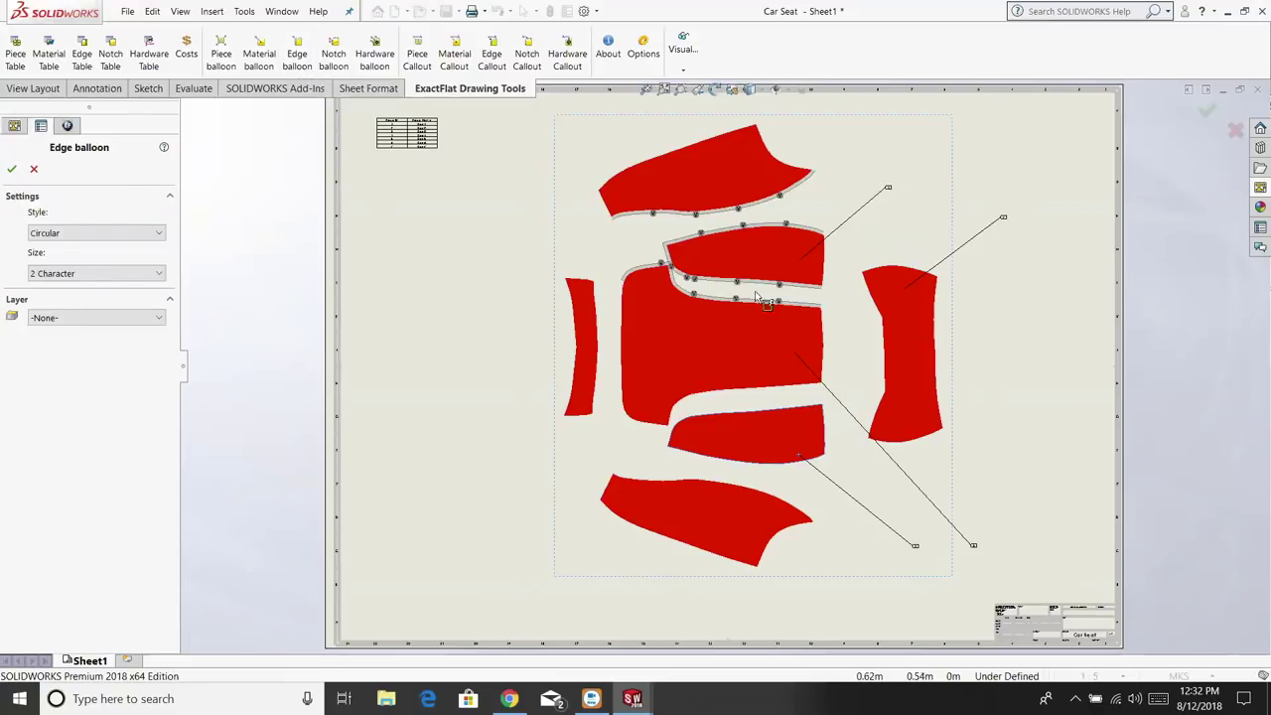
left_click(936, 346)
left_click(753, 376)
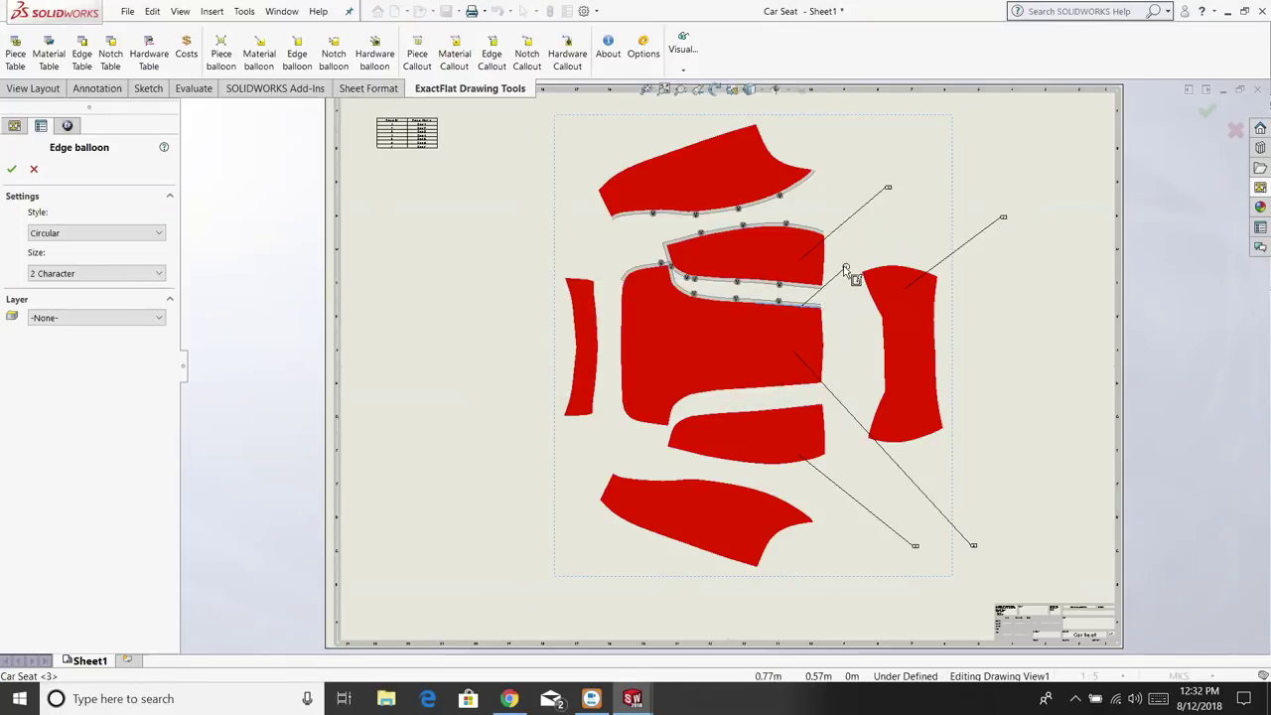
scroll(842, 278, "down", 2)
scroll(839, 290, "down", 1)
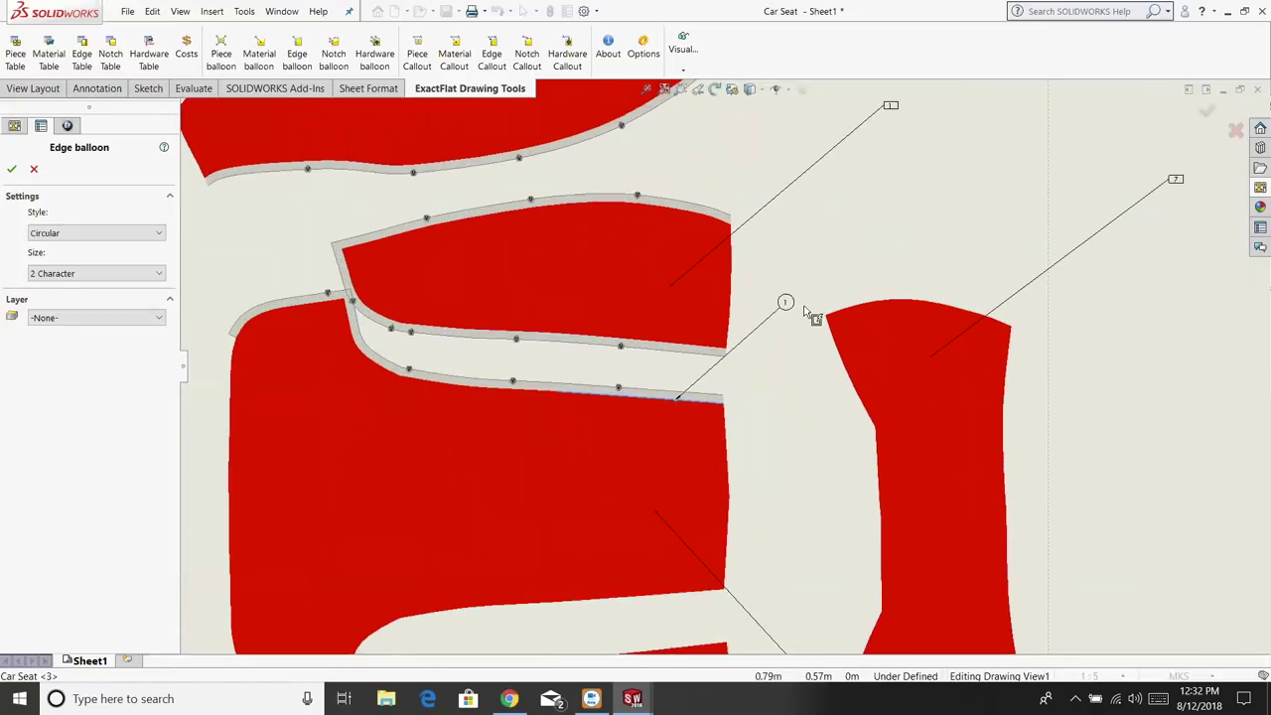
scroll(799, 326, "down", 3)
left_click(764, 333)
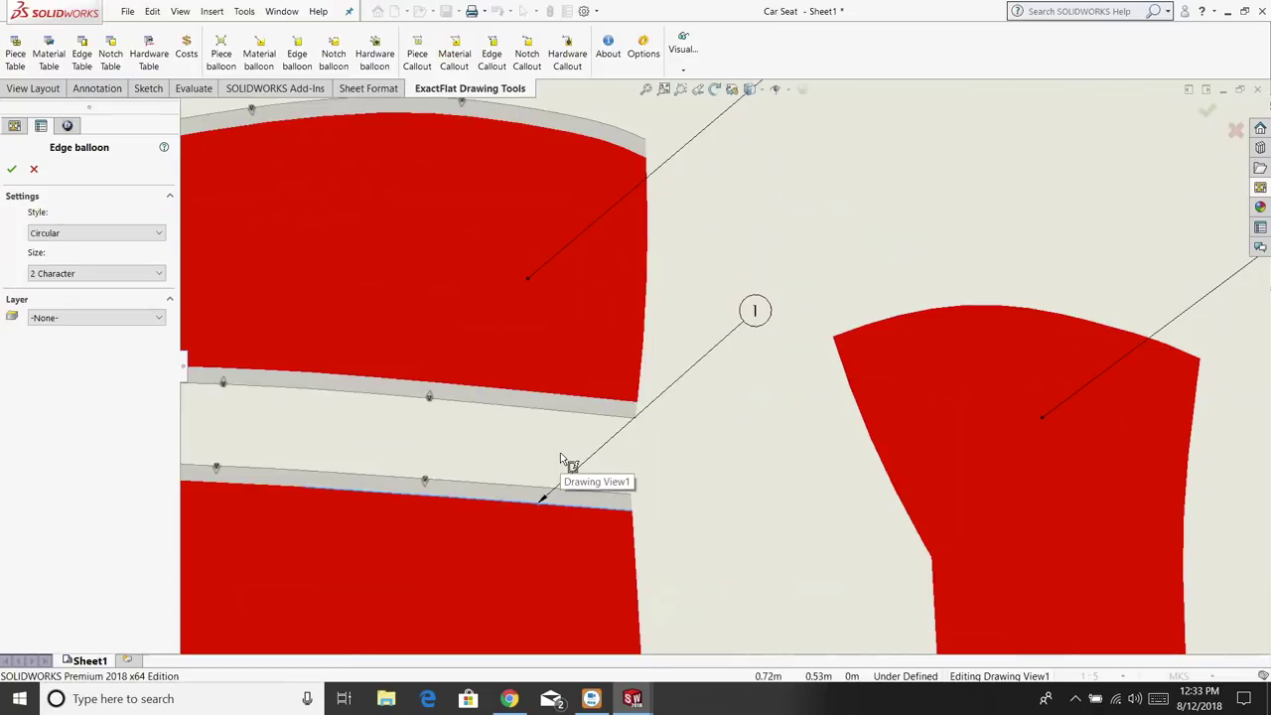
left_click(645, 90)
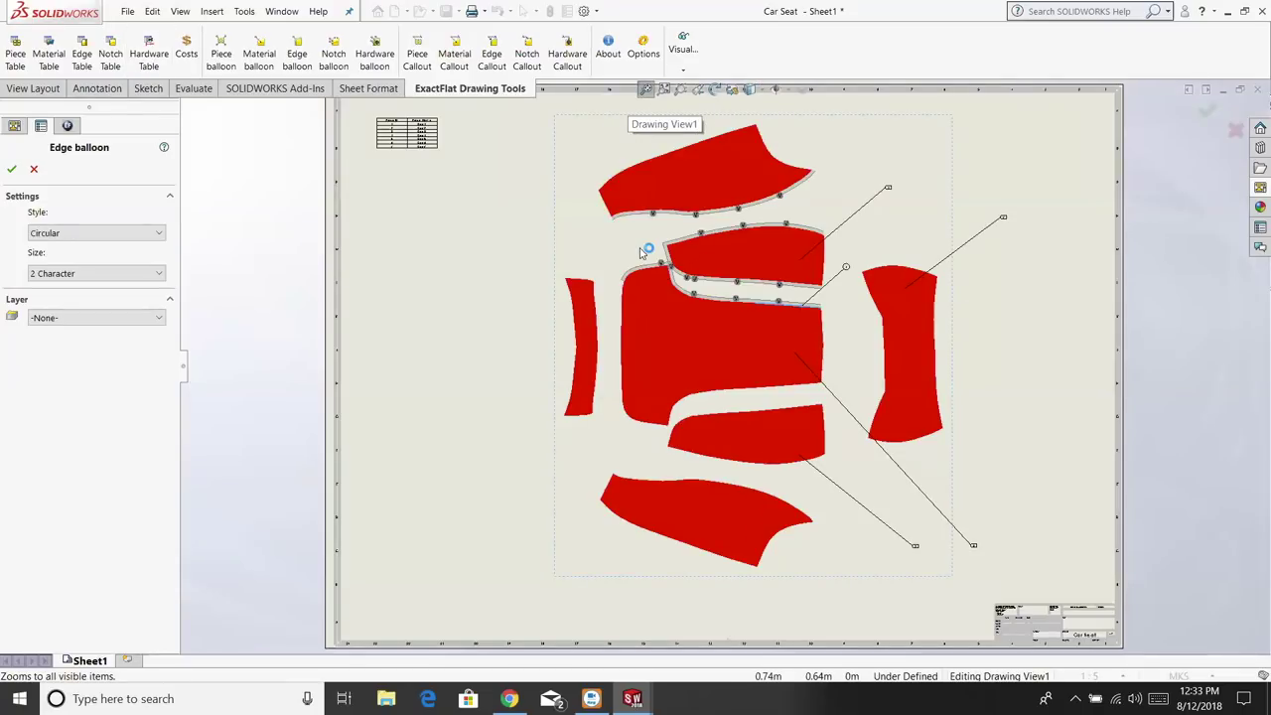